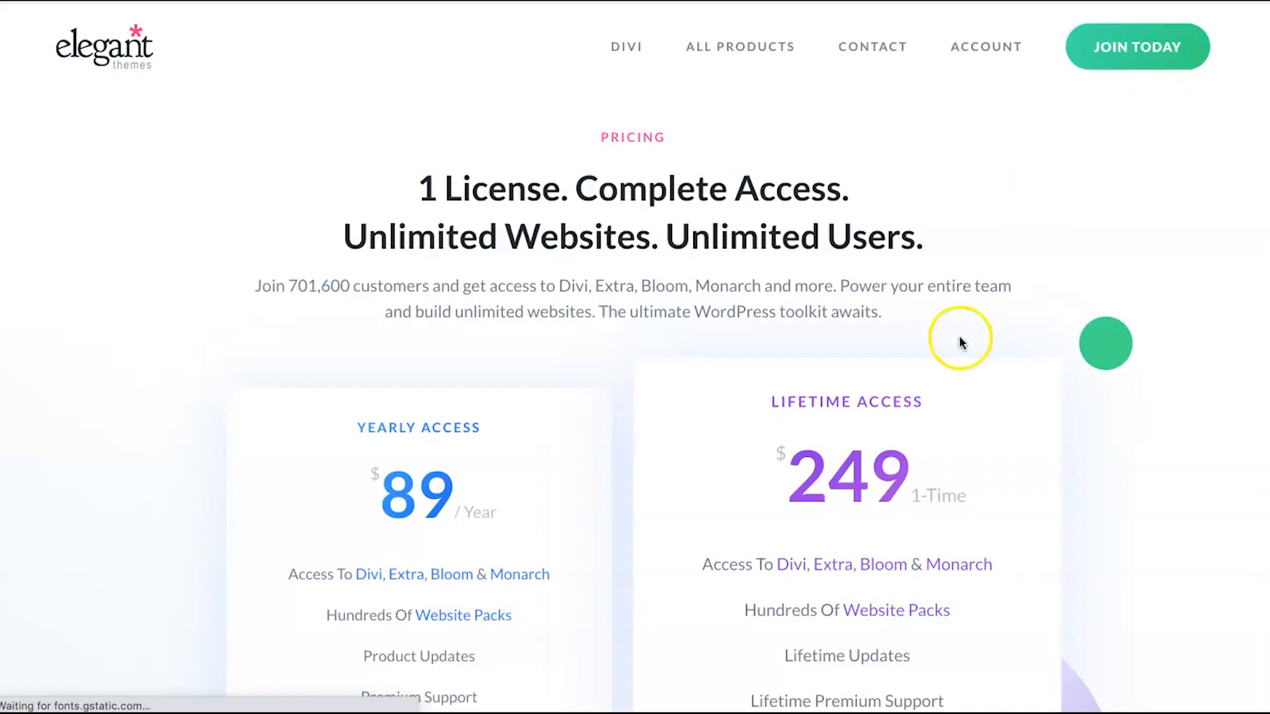
Examine the prices and included features of the Yearly Access and Lifetime Access plans on the Elegant Themes pricing page.
{"action": "scroll", "coordinate": [651, 476], "scroll_direction": "down", "scroll_amount": 3}
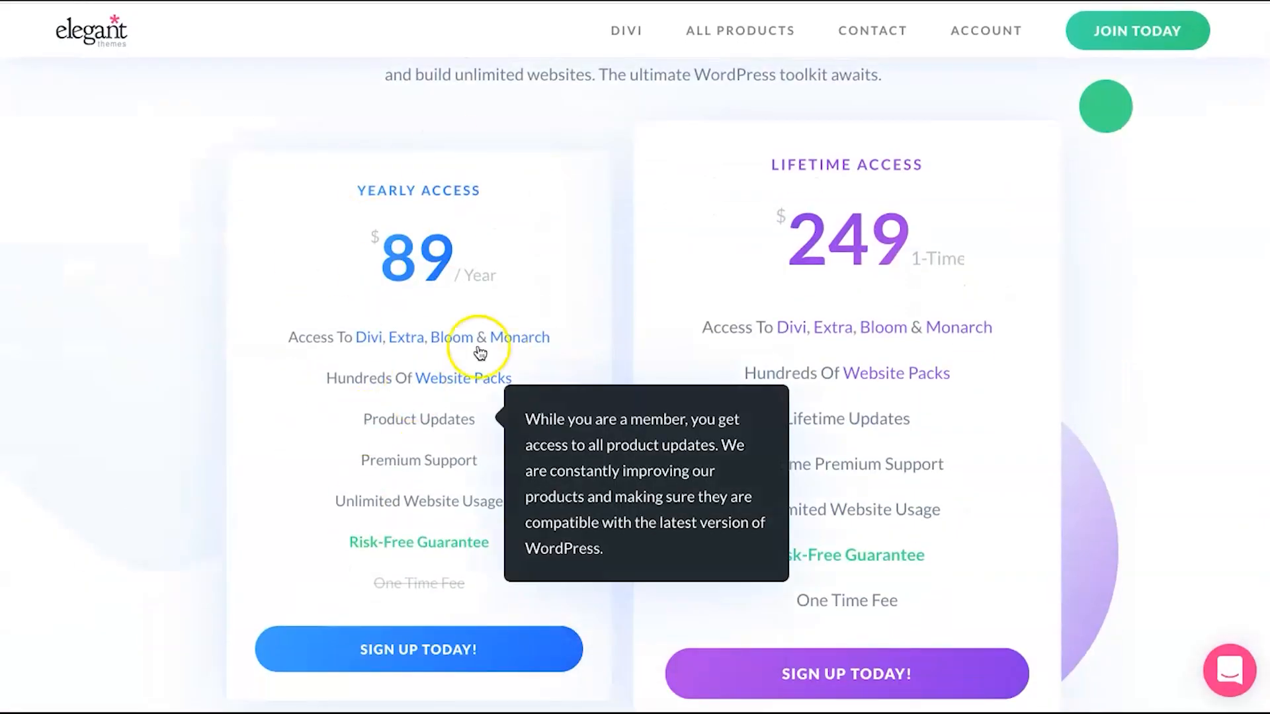
{"action": "left_click_drag", "start_coordinate": [261, 340], "coordinate": [564, 552]}
{"action": "left_click", "coordinate": [564, 553]}
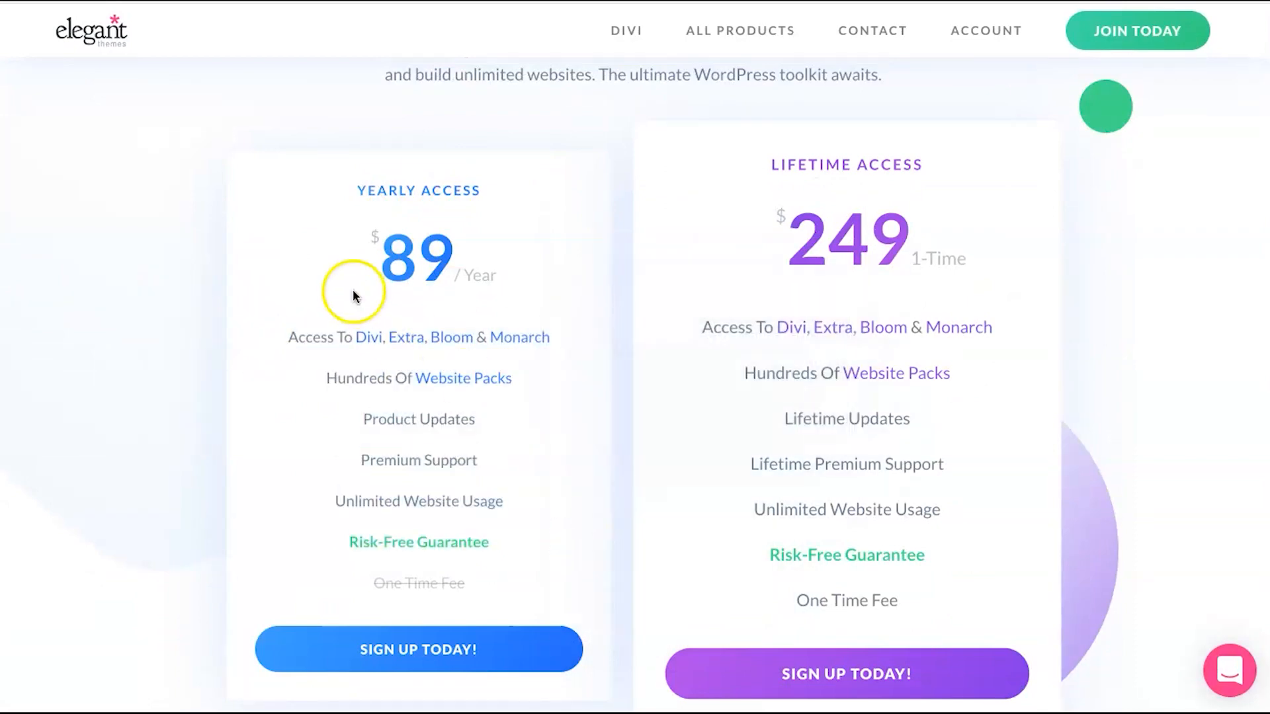
{"action": "mouse_move", "coordinate": [357, 341]}
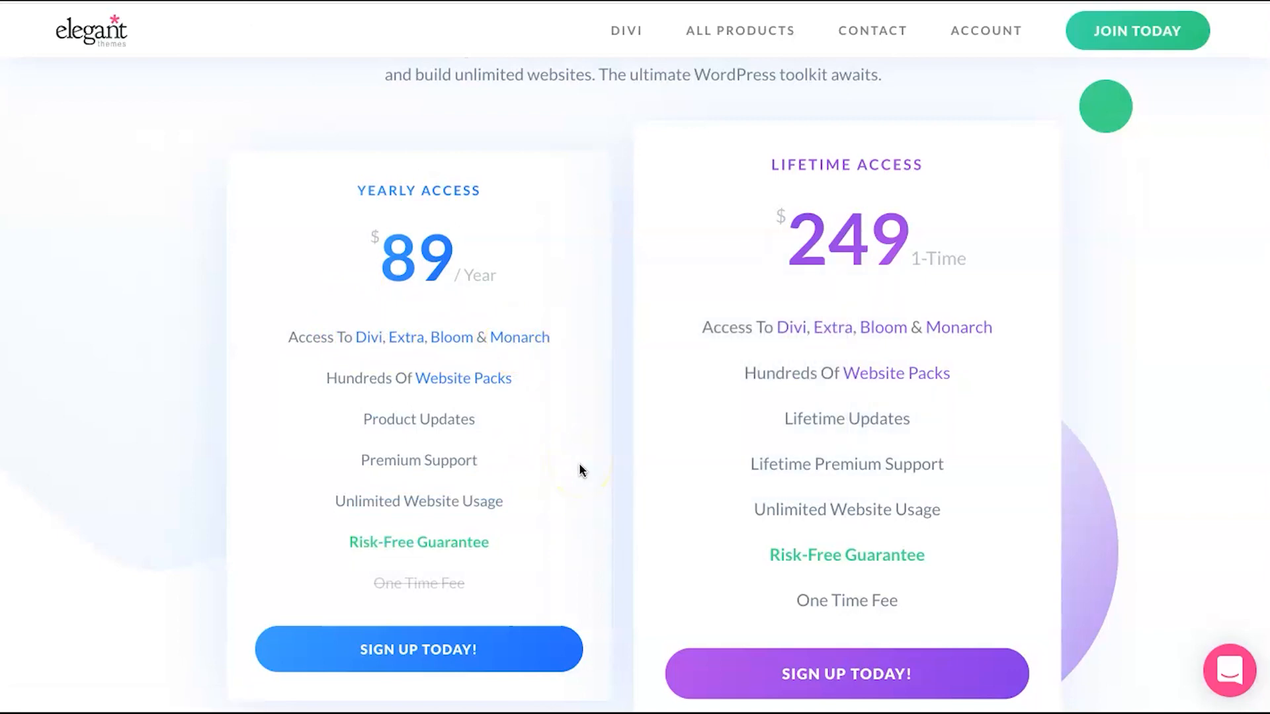
{"action": "mouse_move", "coordinate": [470, 516]}
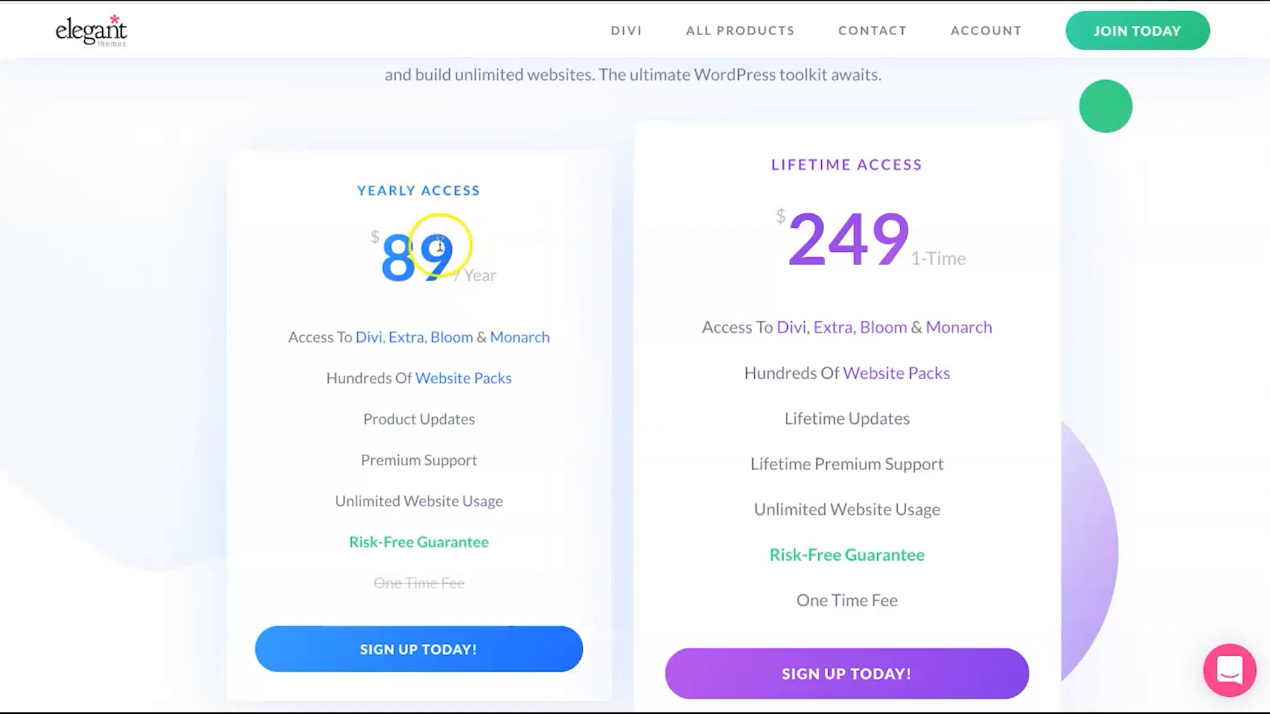
{"action": "left_click", "coordinate": [908, 259]}
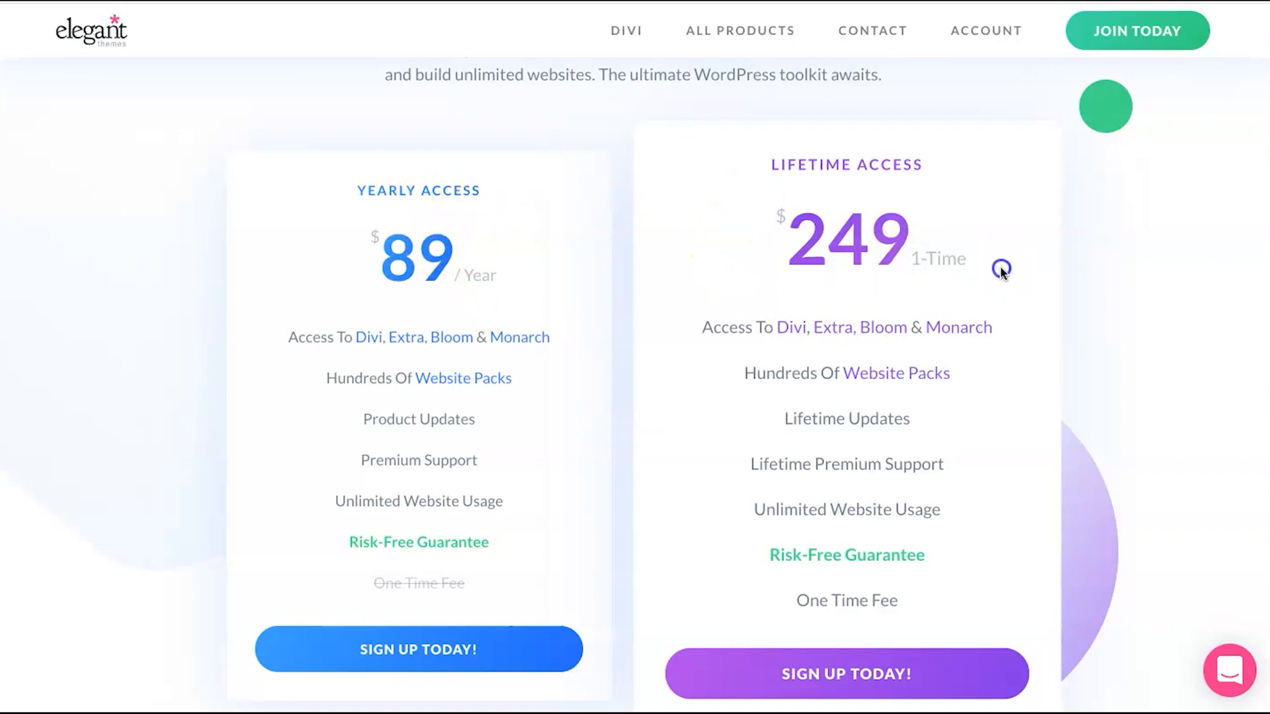
{"action": "left_click_drag", "start_coordinate": [1000, 269], "coordinate": [798, 262]}
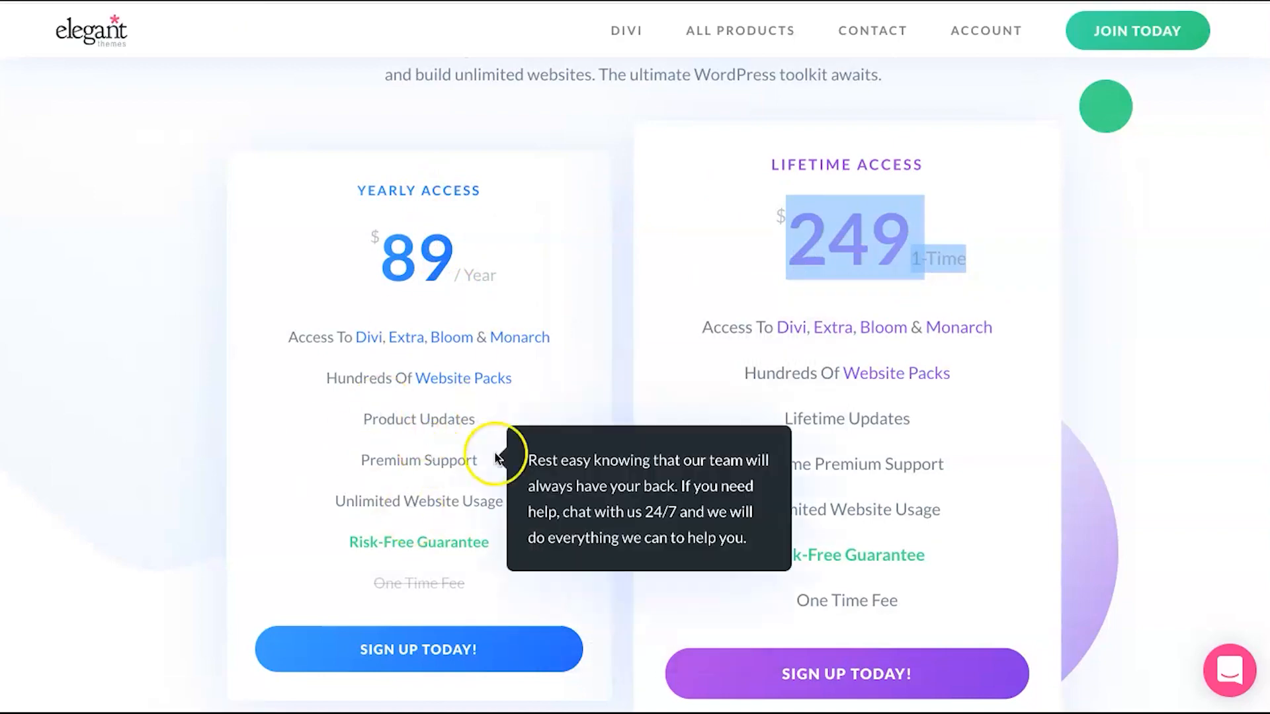
{"action": "left_click", "coordinate": [610, 402]}
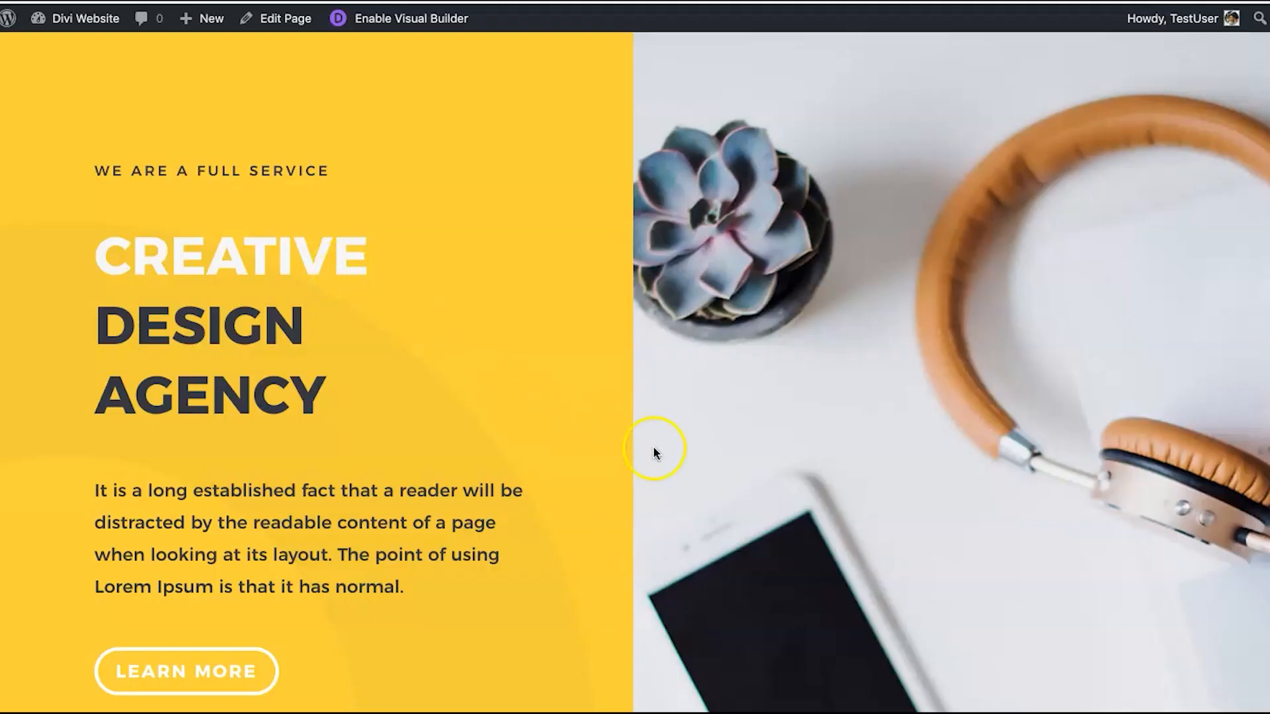
Look through the Divi demo home page and enable the Visual Builder for it.
{"action": "scroll", "coordinate": [652, 446], "scroll_direction": "down", "scroll_amount": 15}
{"action": "scroll", "coordinate": [652, 452], "scroll_direction": "down", "scroll_amount": 12}
{"action": "left_click", "coordinate": [390, 18]}
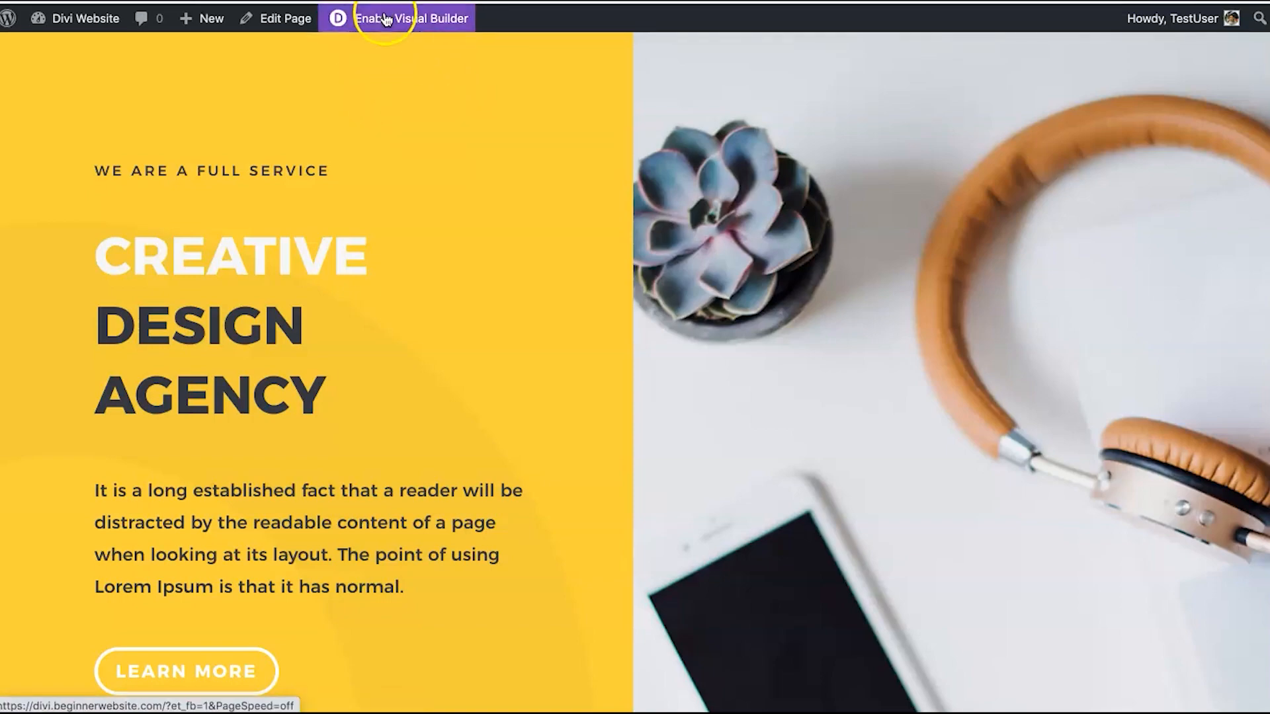
{"action": "left_click", "coordinate": [372, 27]}
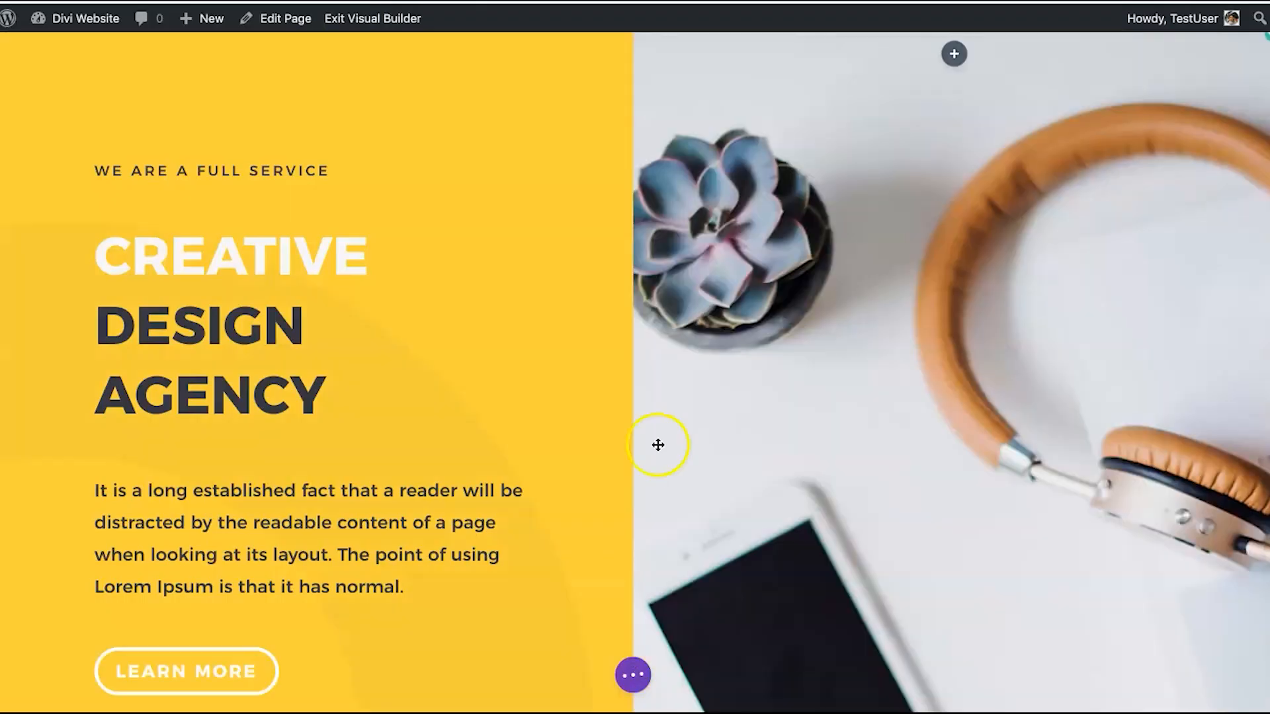
Reduce the space below the "We are a full service" line and set the intro text row's top padding to 38px.
{"action": "mouse_move", "coordinate": [295, 313]}
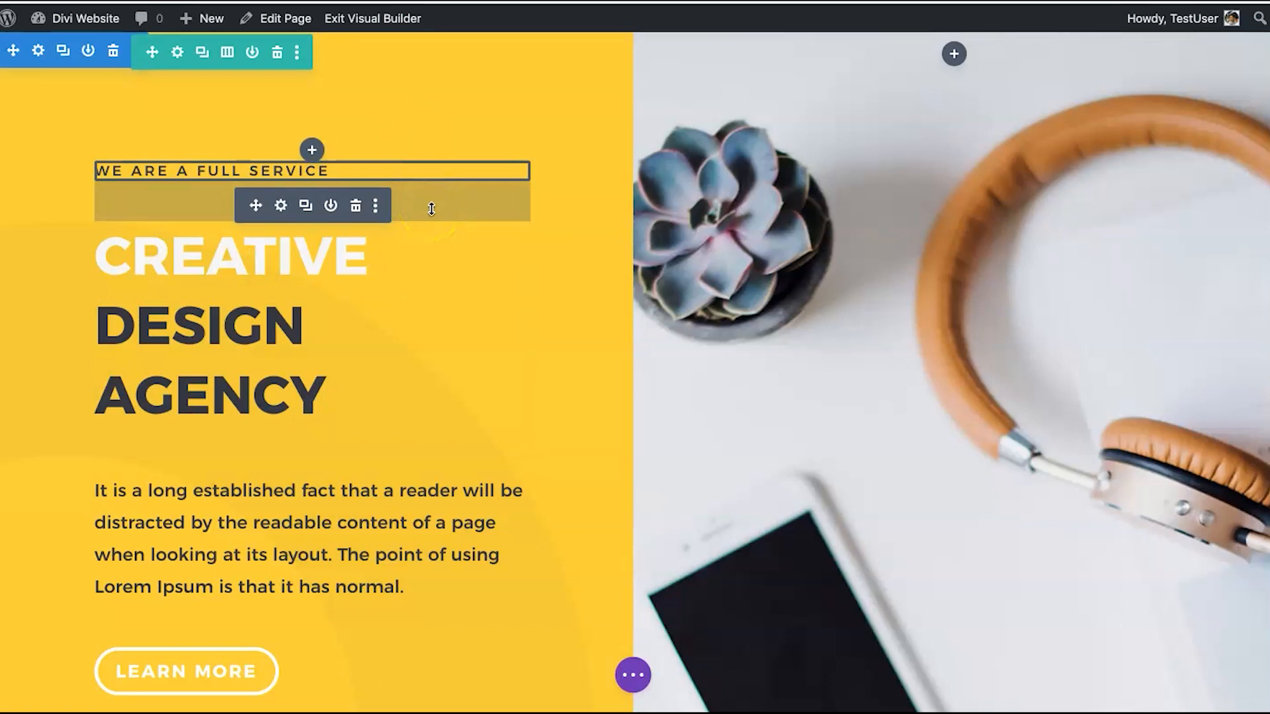
{"action": "mouse_move", "coordinate": [432, 184]}
{"action": "left_mouse_down"}
{"action": "mouse_move", "coordinate": [434, 170]}
{"action": "mouse_move", "coordinate": [425, 244]}
{"action": "mouse_move", "coordinate": [425, 179]}
{"action": "left_mouse_up"}
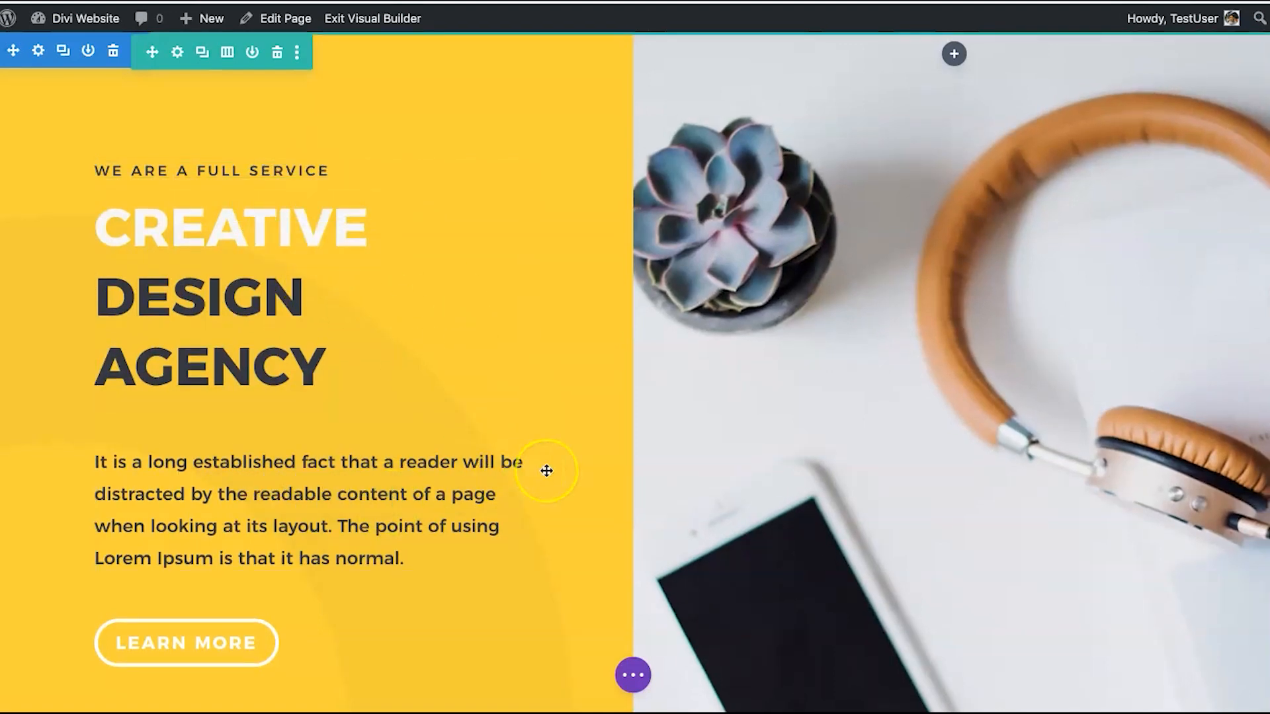
{"action": "scroll", "coordinate": [546, 471], "scroll_direction": "down", "scroll_amount": 6}
{"action": "scroll", "coordinate": [546, 471], "scroll_direction": "down", "scroll_amount": 3}
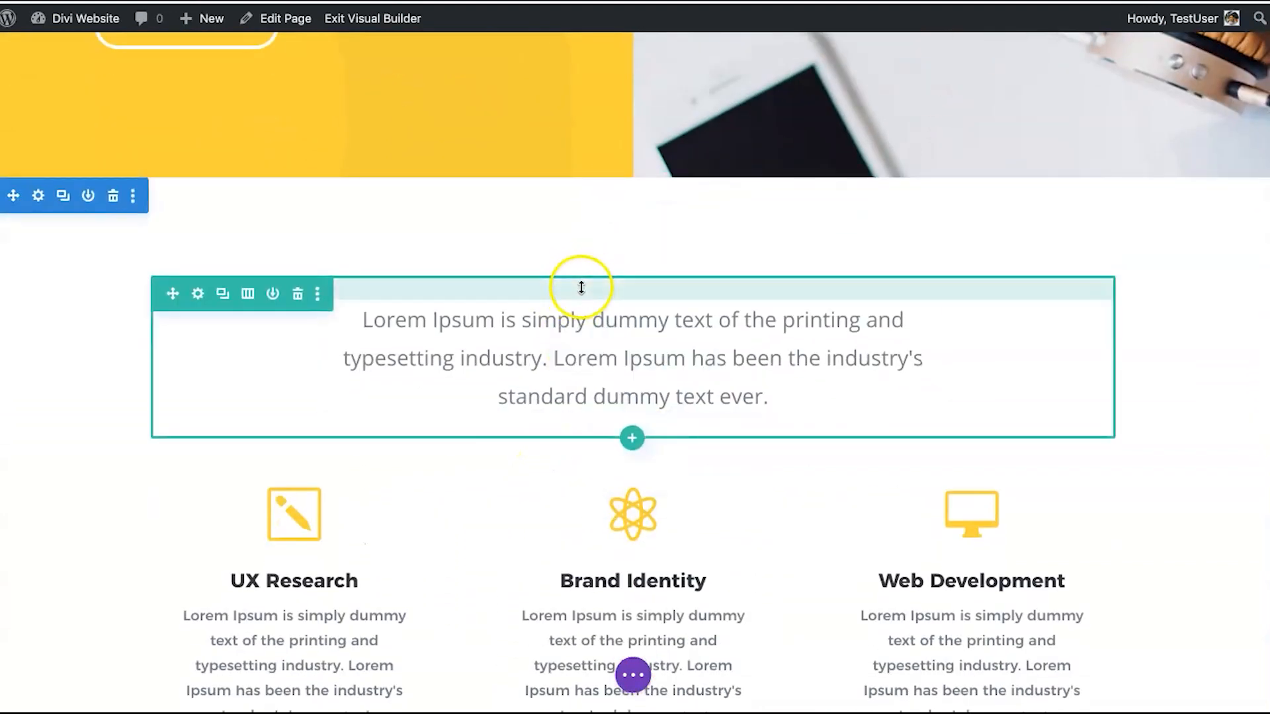
{"action": "left_click_drag", "start_coordinate": [580, 288], "coordinate": [574, 296]}
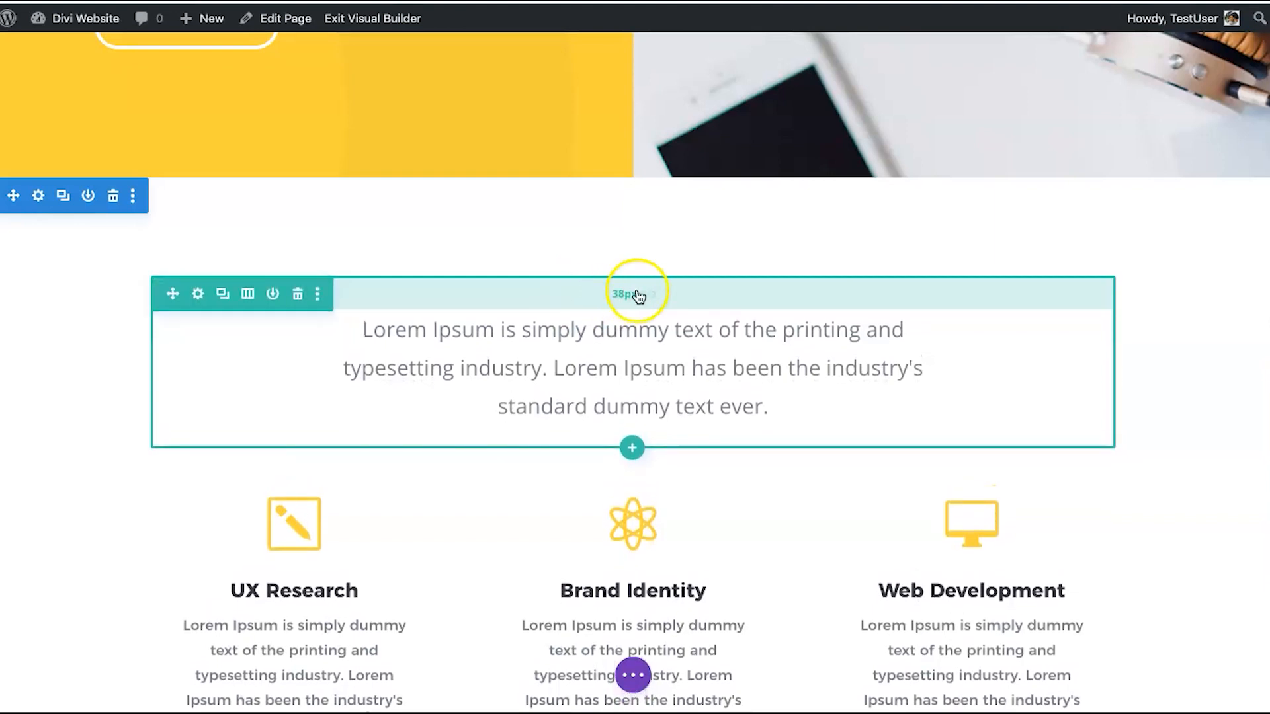
View the inline text formatting options for the word "Agency" in the hero heading.
{"action": "scroll", "coordinate": [615, 302], "scroll_direction": "down", "scroll_amount": 4}
{"action": "scroll", "coordinate": [615, 304], "scroll_direction": "up", "scroll_amount": 13}
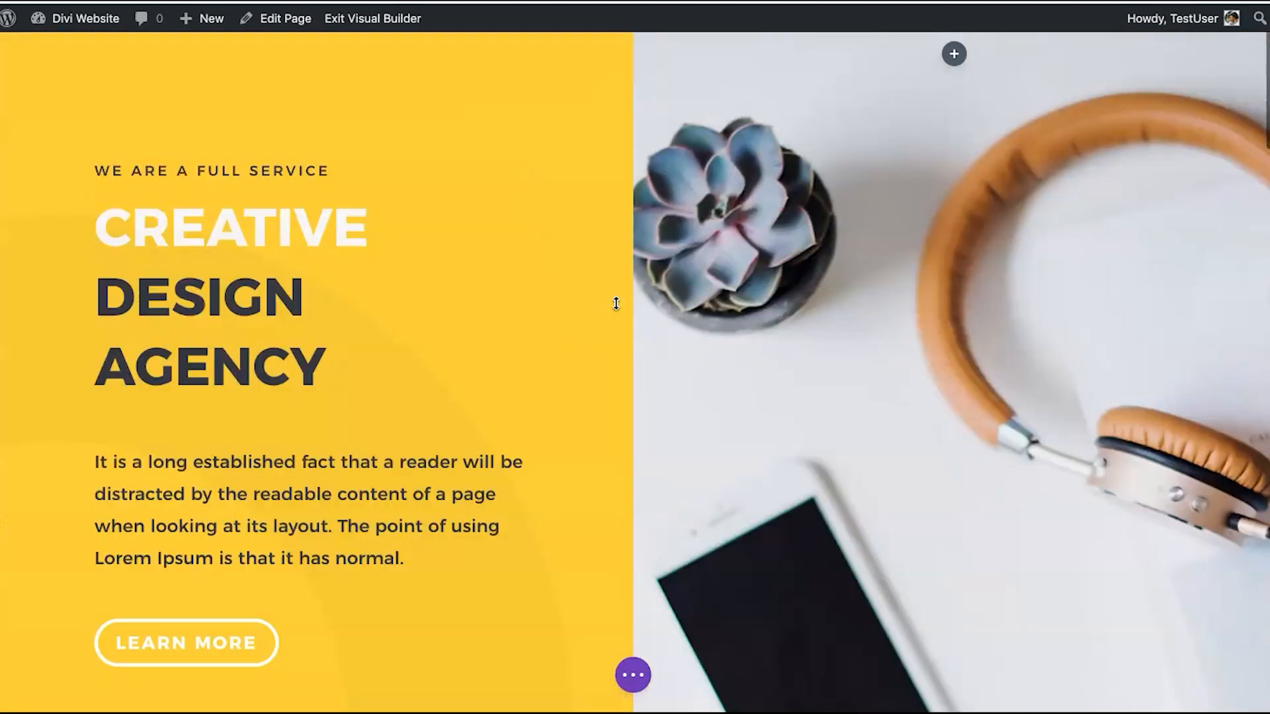
{"action": "double_click", "coordinate": [375, 314]}
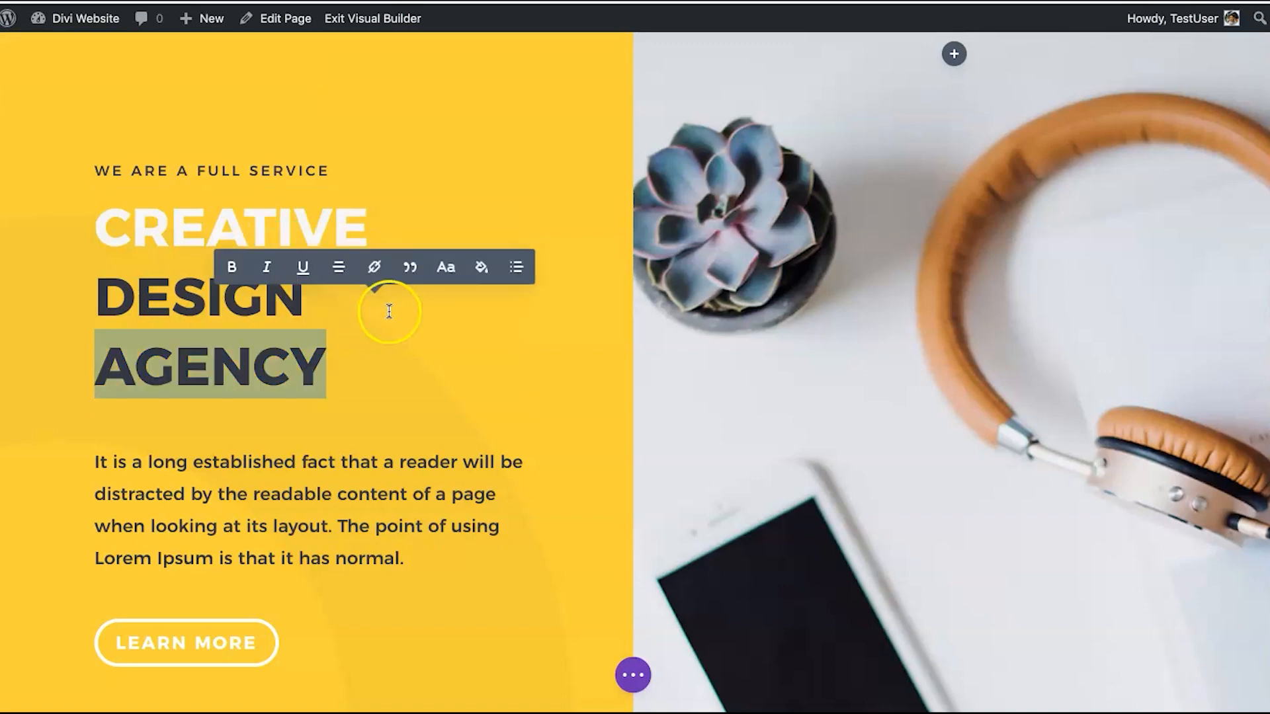
{"action": "left_click", "coordinate": [390, 311]}
{"action": "left_click", "coordinate": [630, 353]}
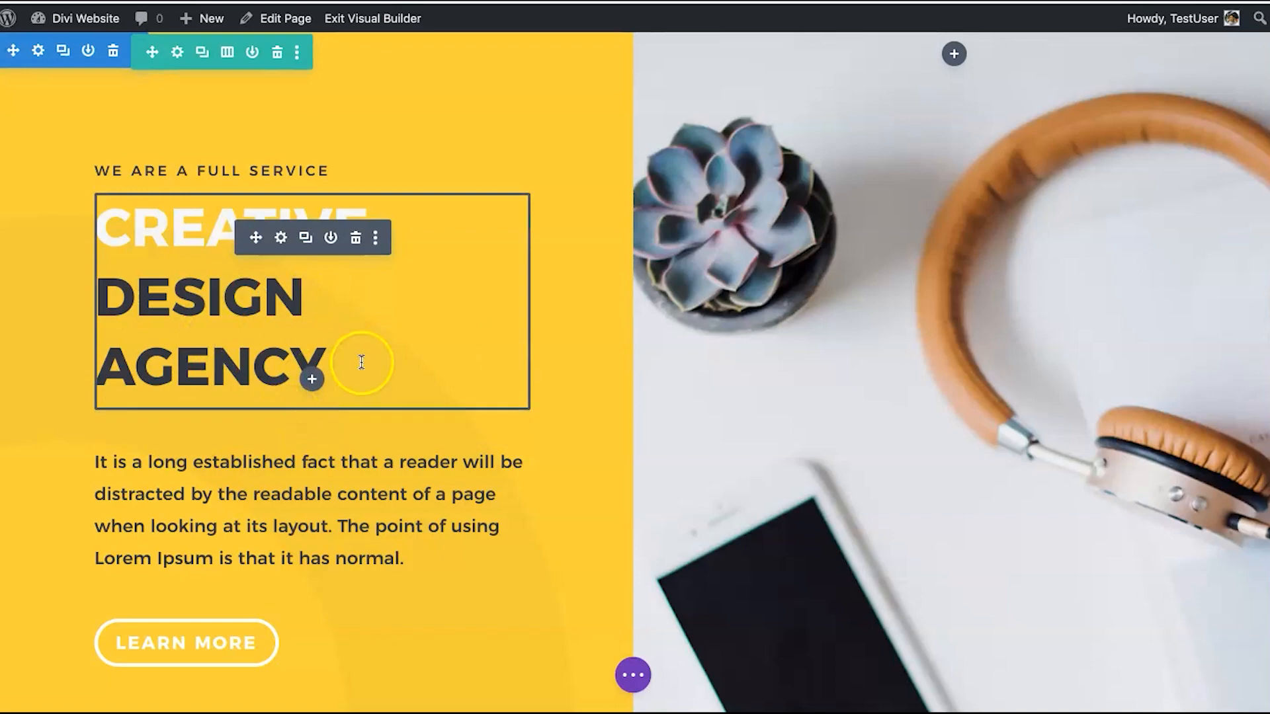
Inspect the Text Settings of the "Creative Design Agency" heading, viewing its body in both the Text and Visual editor modes.
{"action": "left_click", "coordinate": [280, 237]}
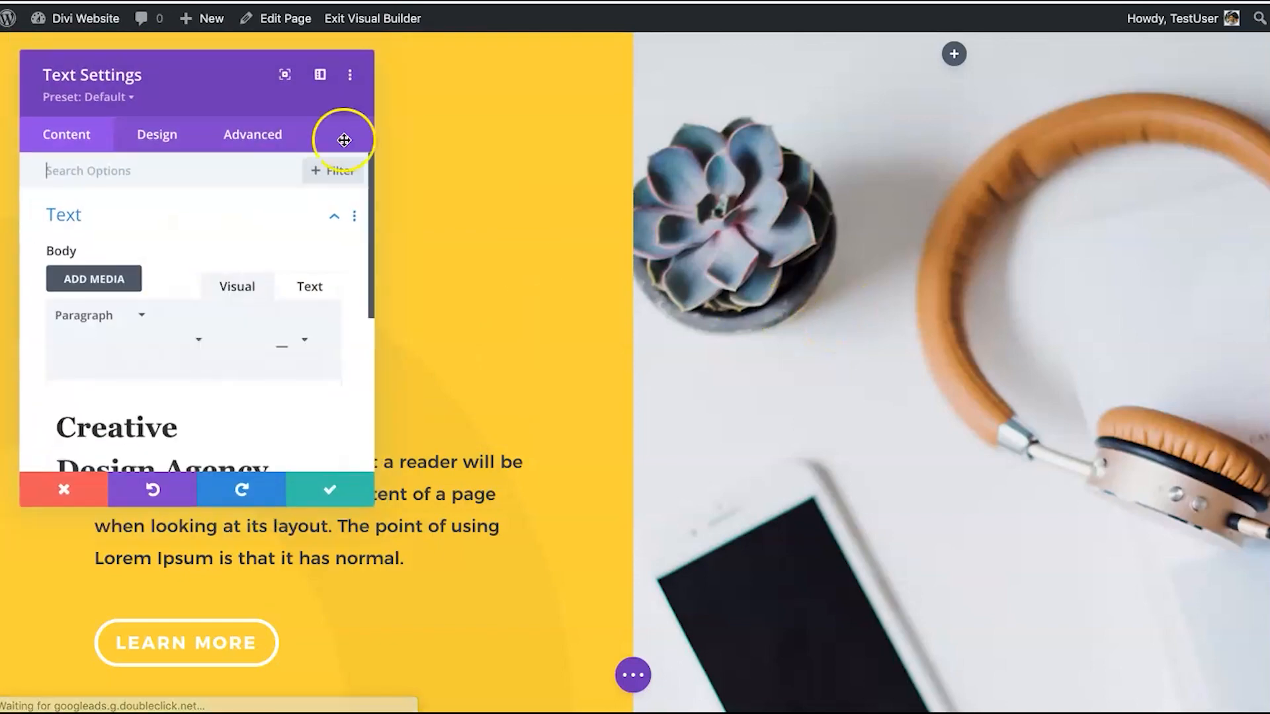
{"action": "left_click_drag", "start_coordinate": [225, 89], "coordinate": [863, 165]}
{"action": "scroll", "coordinate": [854, 486], "scroll_direction": "down", "scroll_amount": 2}
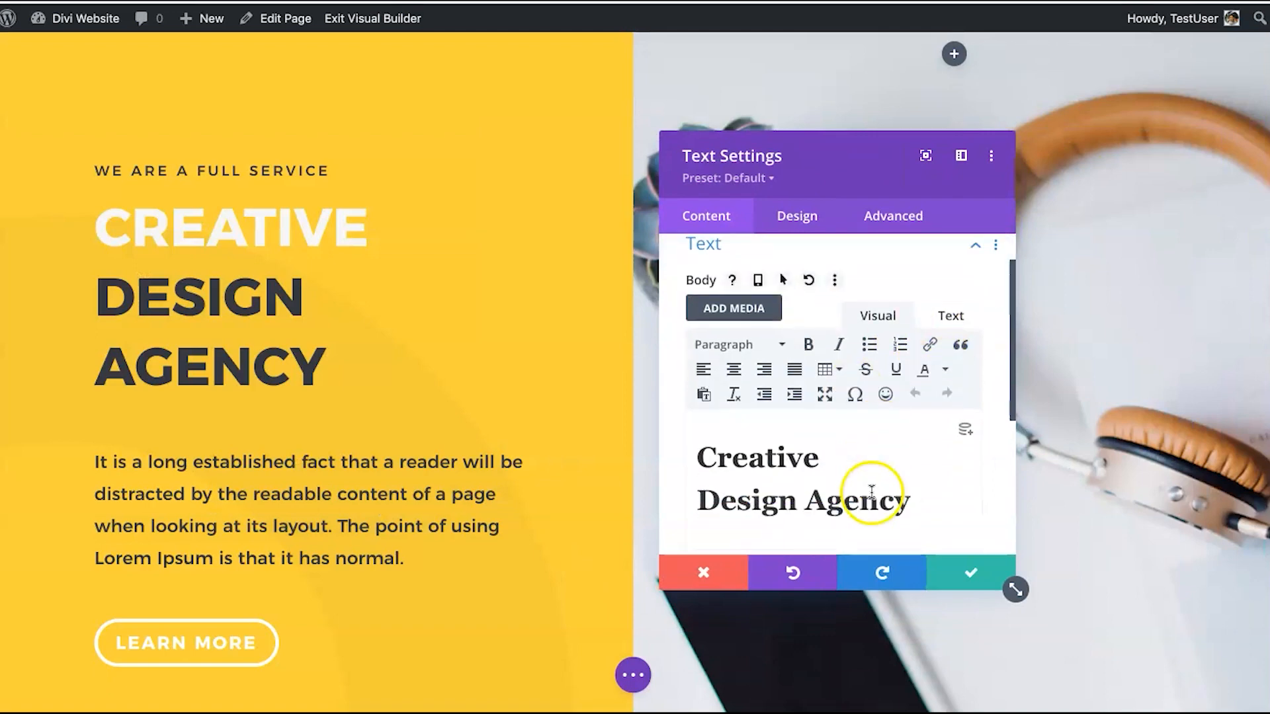
{"action": "left_click", "coordinate": [860, 491]}
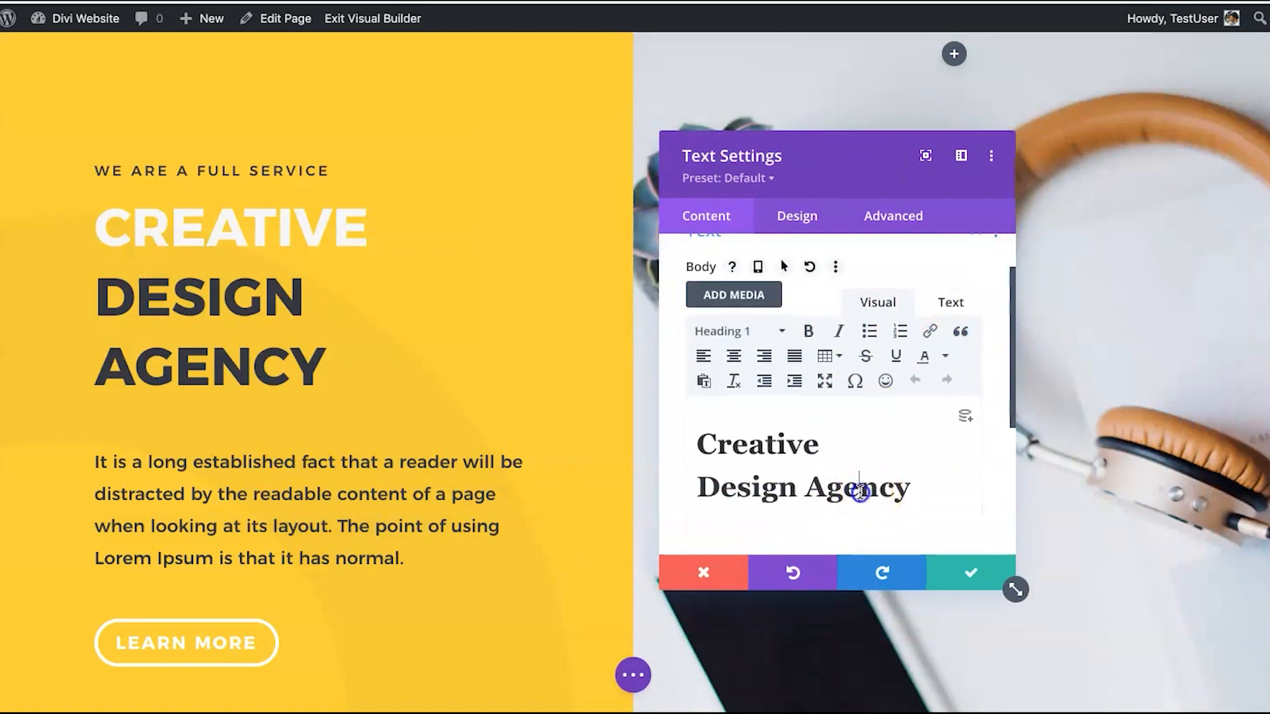
{"action": "left_click", "coordinate": [952, 301]}
{"action": "left_click", "coordinate": [878, 304]}
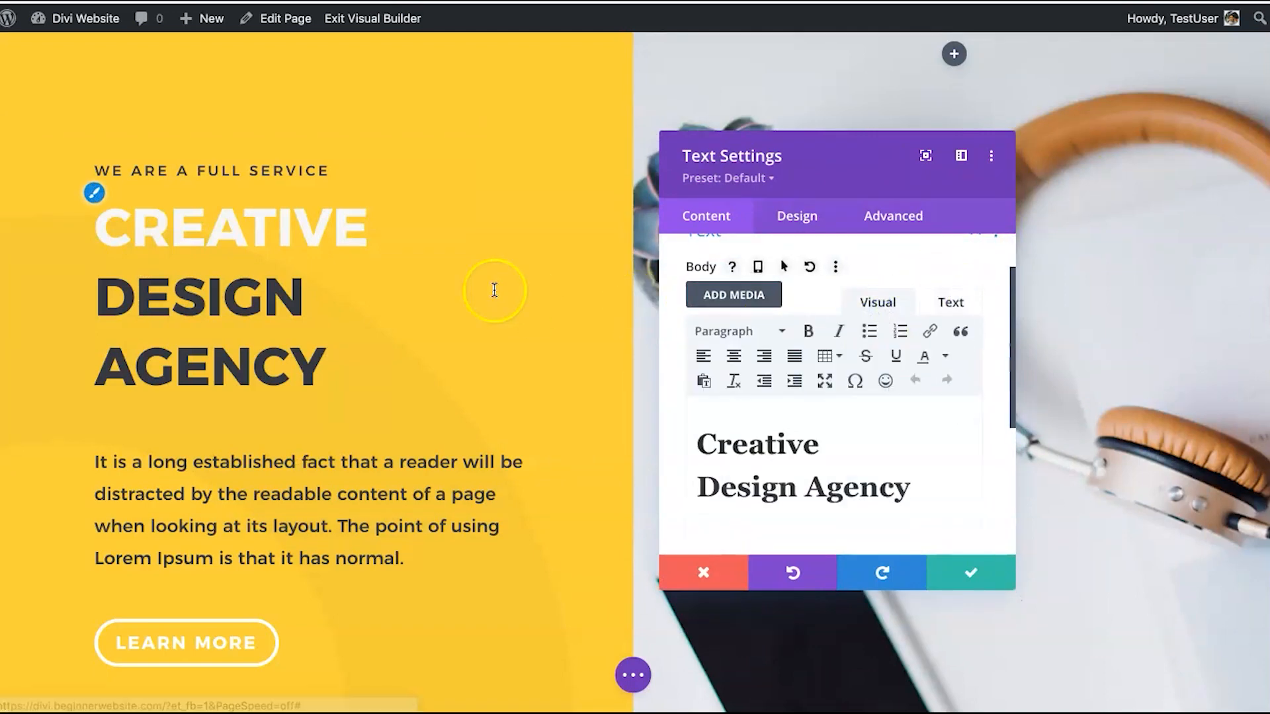
{"action": "left_click", "coordinate": [968, 570]}
{"action": "mouse_move", "coordinate": [320, 232]}
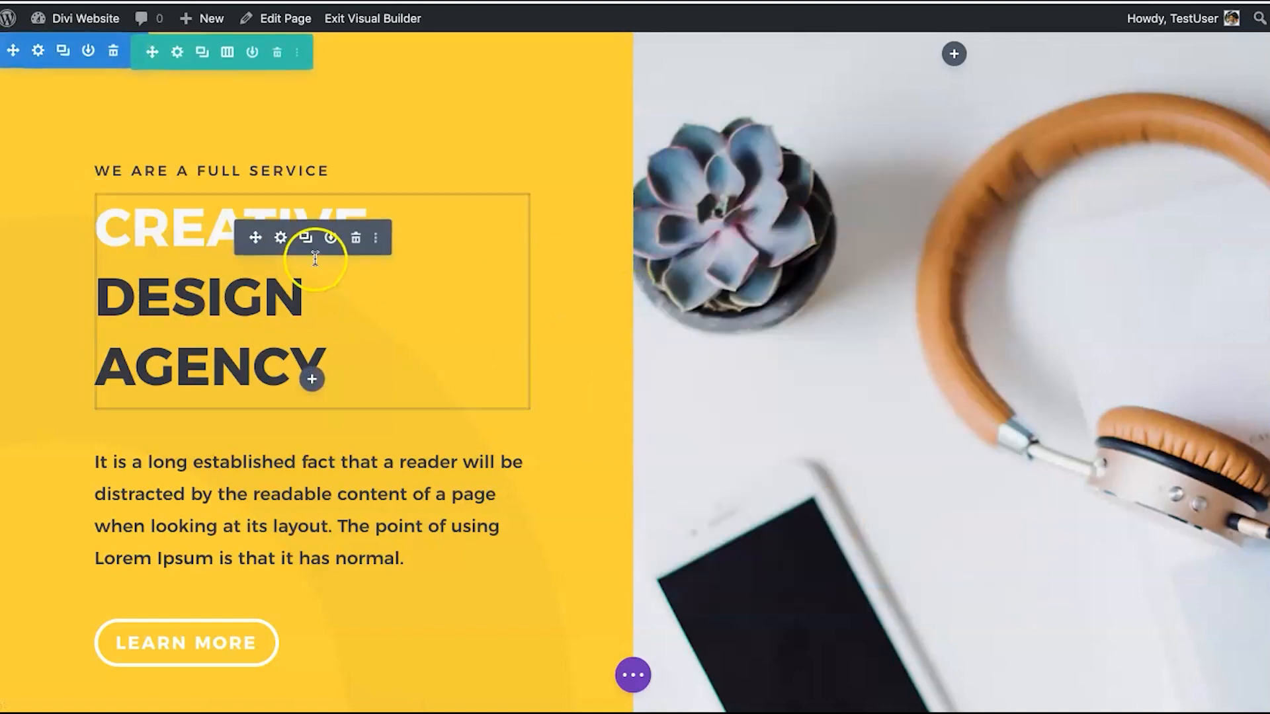
{"action": "left_click", "coordinate": [280, 240]}
{"action": "left_click", "coordinate": [715, 577]}
Try several text colors on "by the readable content" in the hero paragraph and settle on the magenta swatch.
{"action": "mouse_move", "coordinate": [272, 496]}
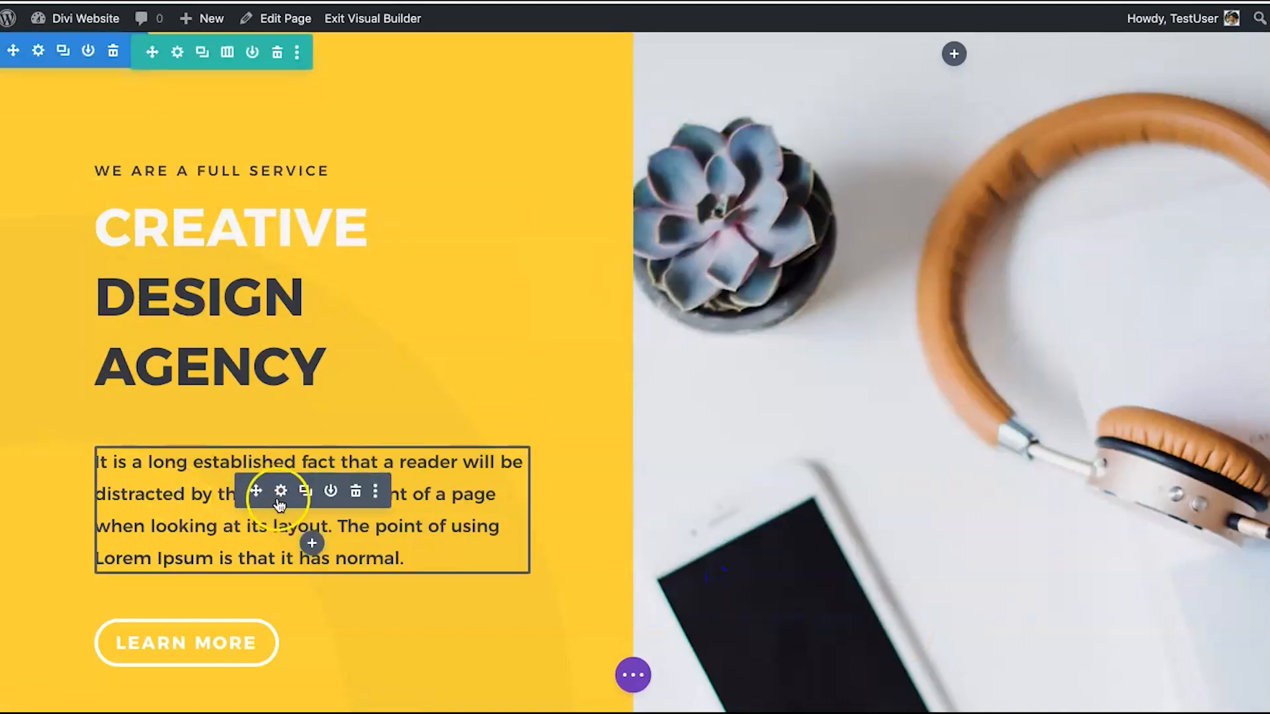
{"action": "left_click", "coordinate": [183, 498]}
{"action": "left_click_drag", "start_coordinate": [191, 493], "coordinate": [408, 493]}
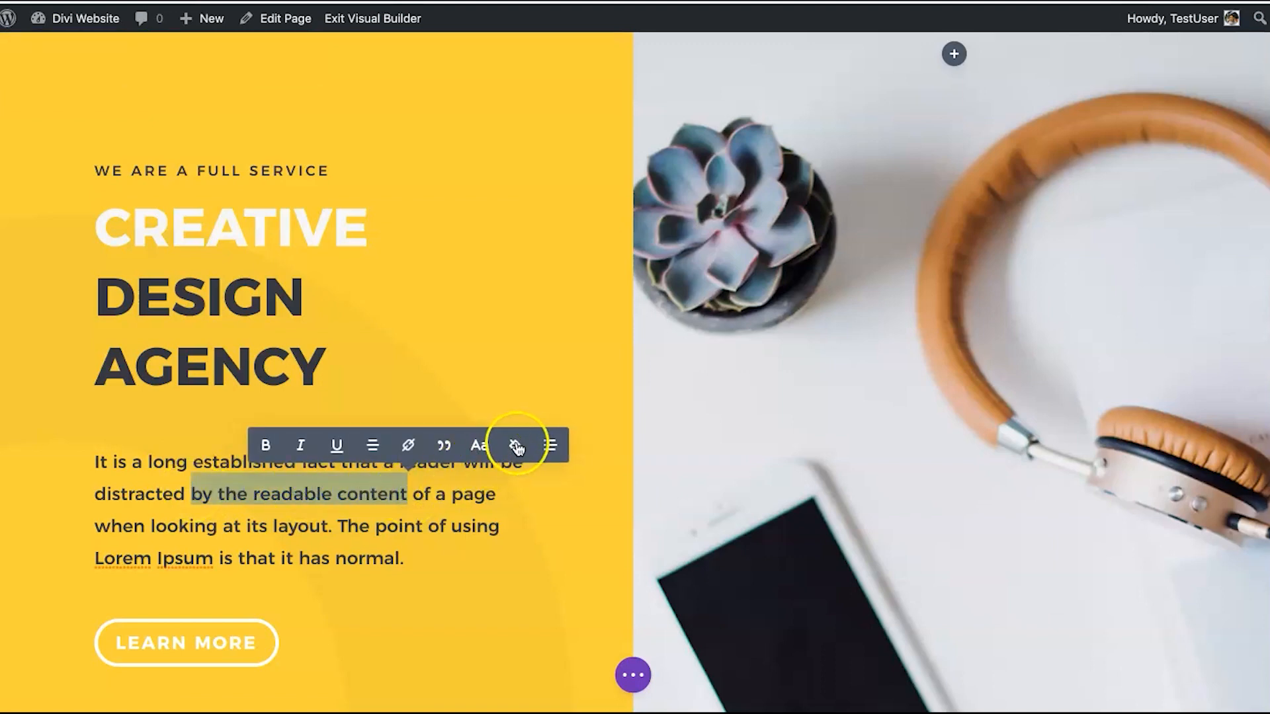
{"action": "left_click", "coordinate": [516, 447]}
{"action": "left_click", "coordinate": [347, 441]}
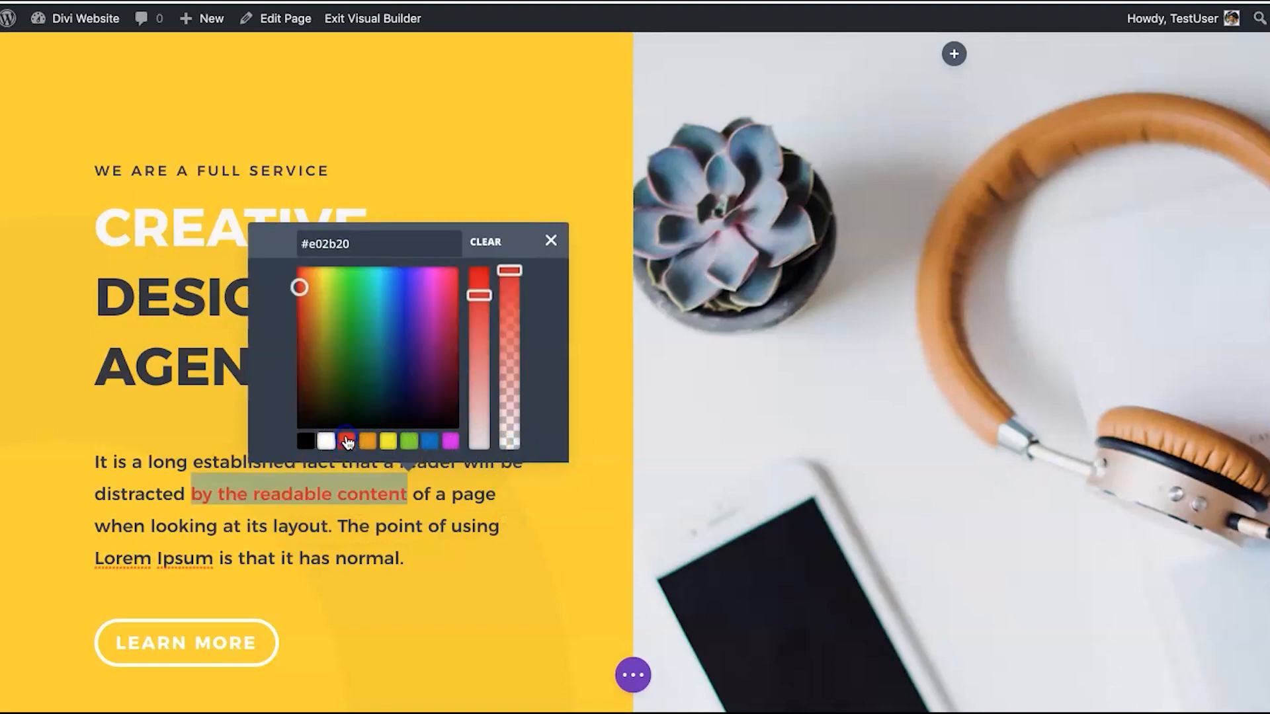
{"action": "left_click", "coordinate": [449, 440]}
{"action": "left_click", "coordinate": [429, 443]}
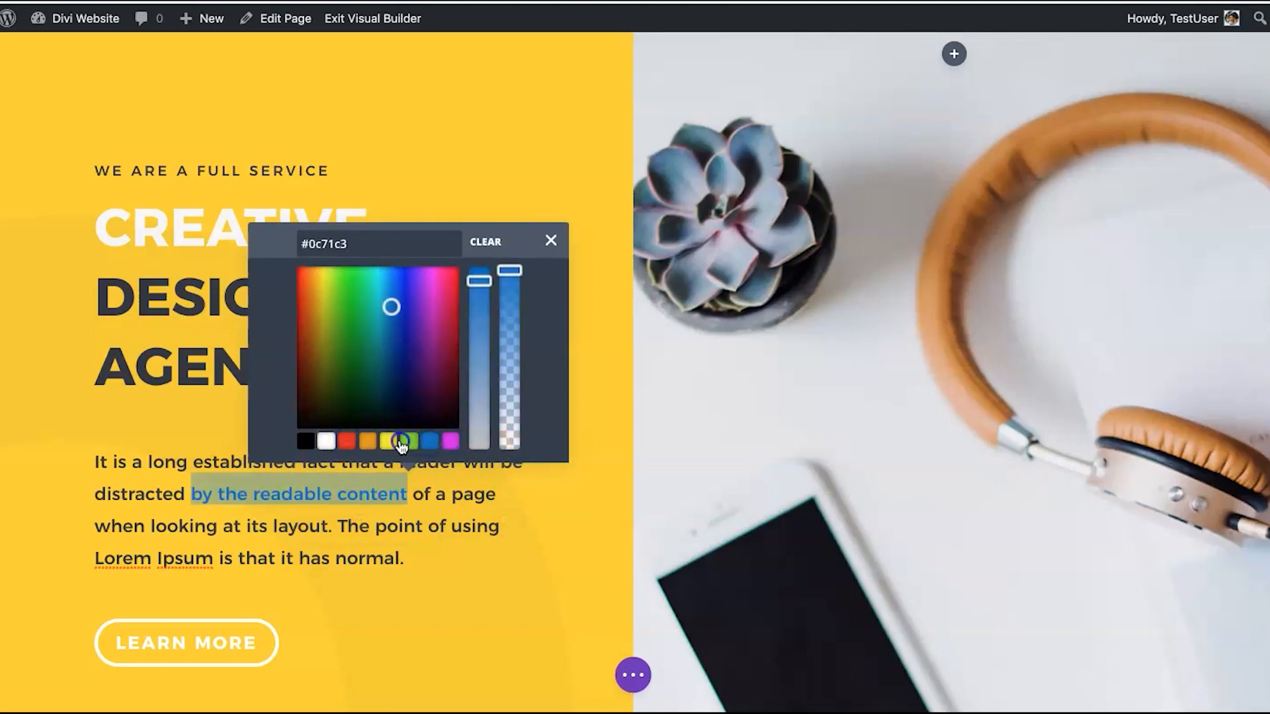
{"action": "left_click", "coordinate": [401, 443]}
{"action": "left_click", "coordinate": [390, 443]}
{"action": "left_click", "coordinate": [368, 442]}
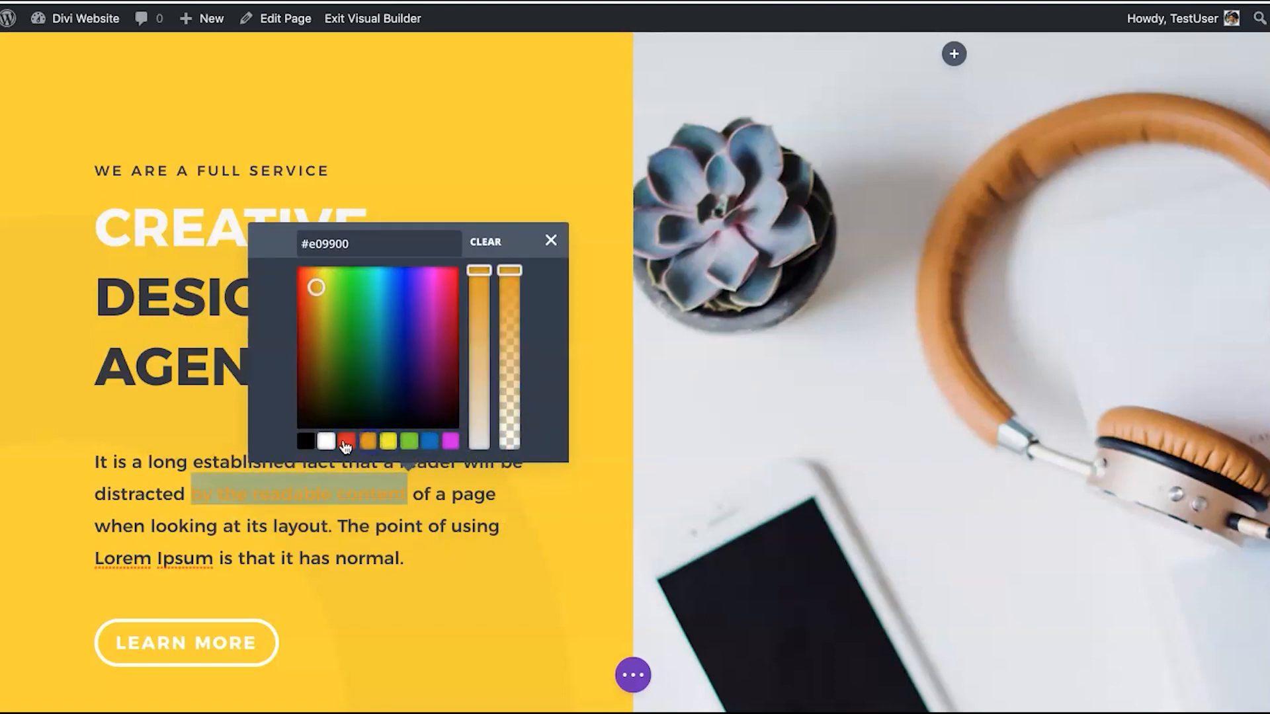
{"action": "left_click", "coordinate": [307, 441]}
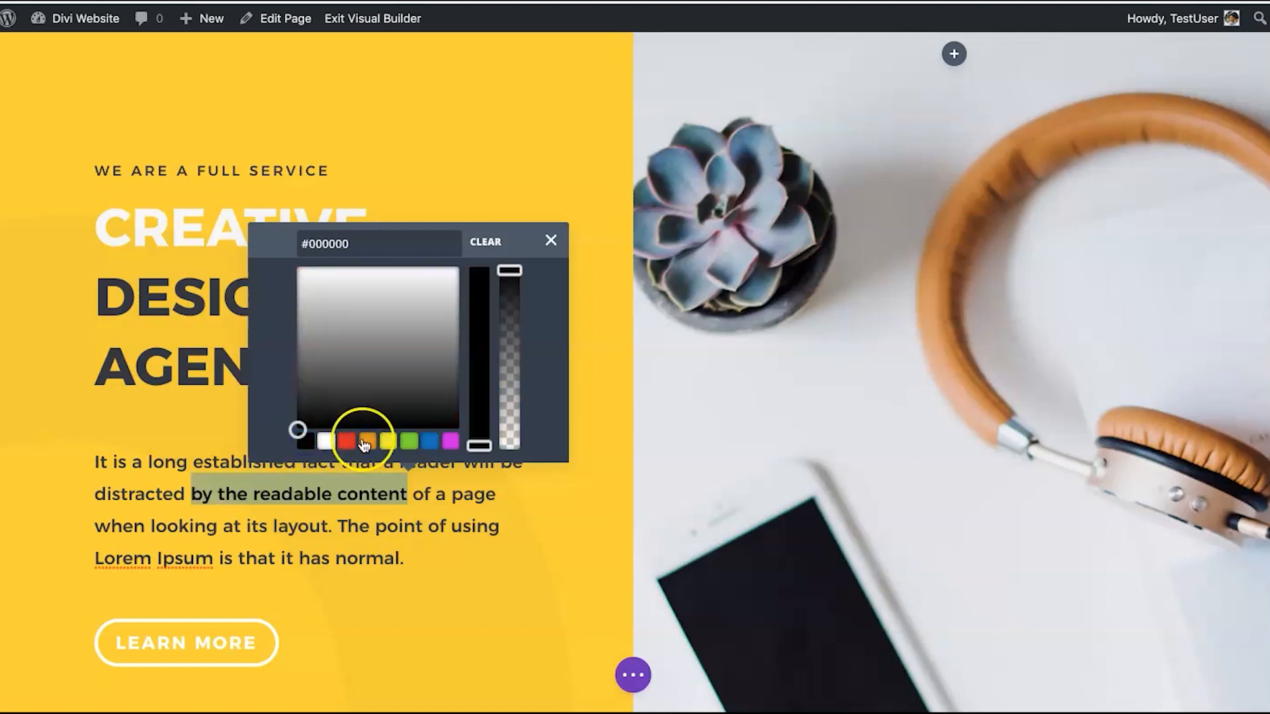
{"action": "left_click", "coordinate": [449, 441]}
{"action": "left_click", "coordinate": [551, 241]}
{"action": "left_click", "coordinate": [430, 523]}
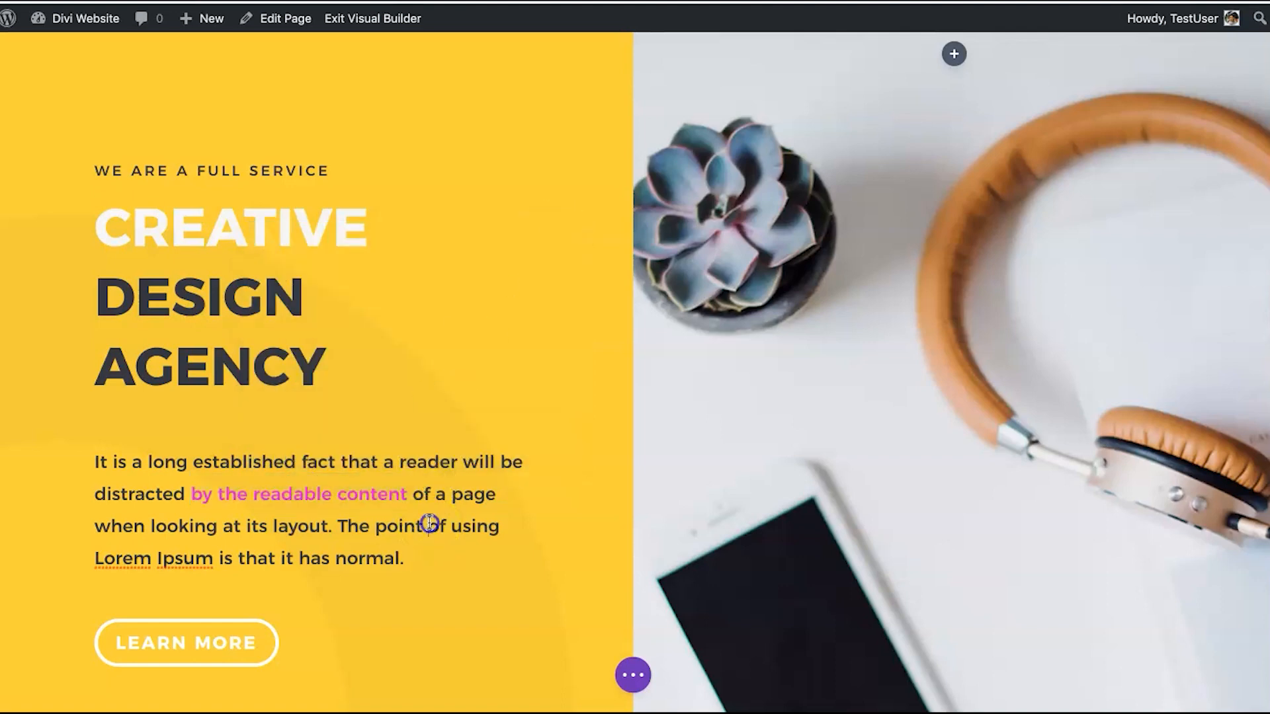
Color the words "of a page when looking" in the hero paragraph blue (#0c71c3).
{"action": "left_click_drag", "start_coordinate": [413, 496], "coordinate": [219, 524]}
{"action": "left_click", "coordinate": [321, 473]}
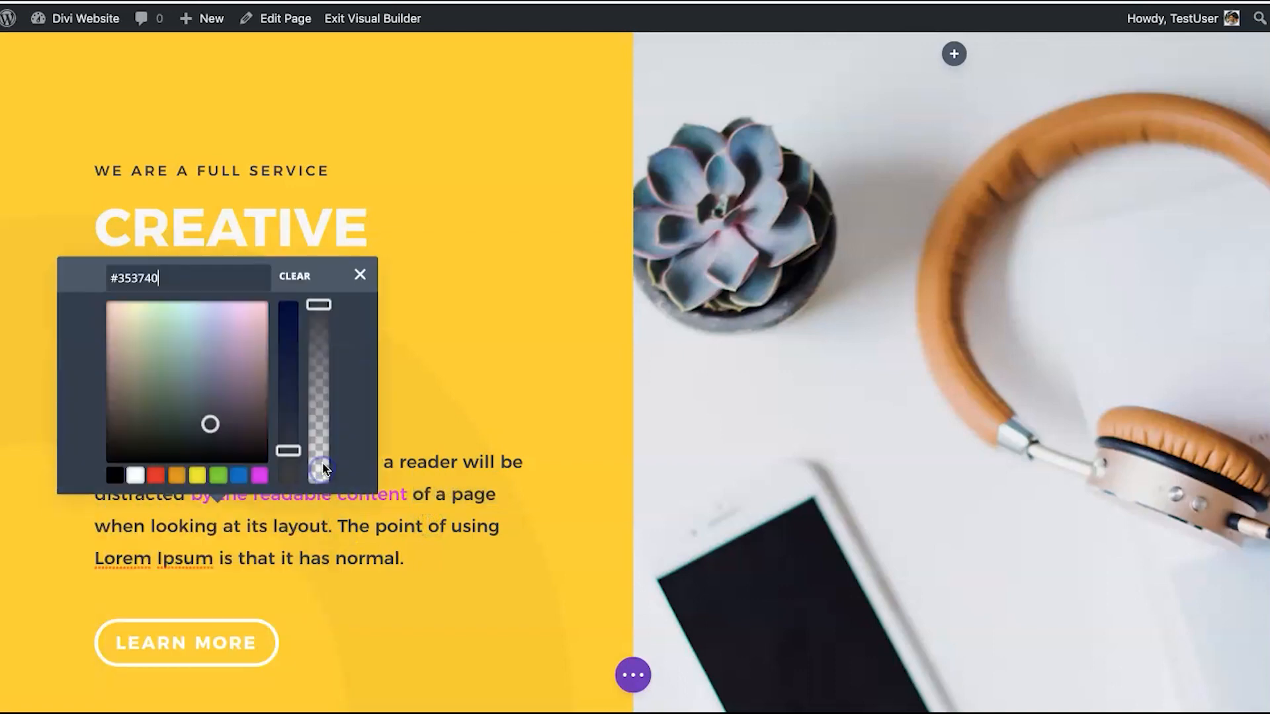
{"action": "left_click", "coordinate": [231, 471]}
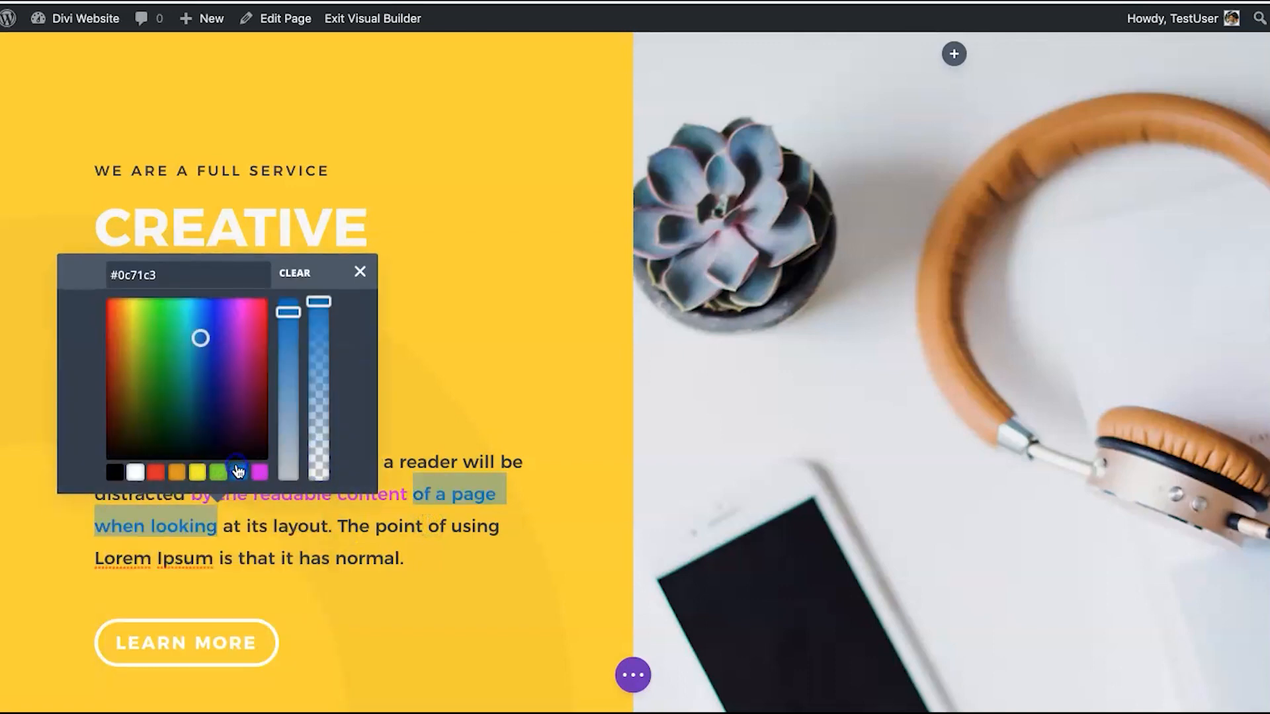
{"action": "left_click", "coordinate": [359, 271]}
{"action": "left_click", "coordinate": [491, 563]}
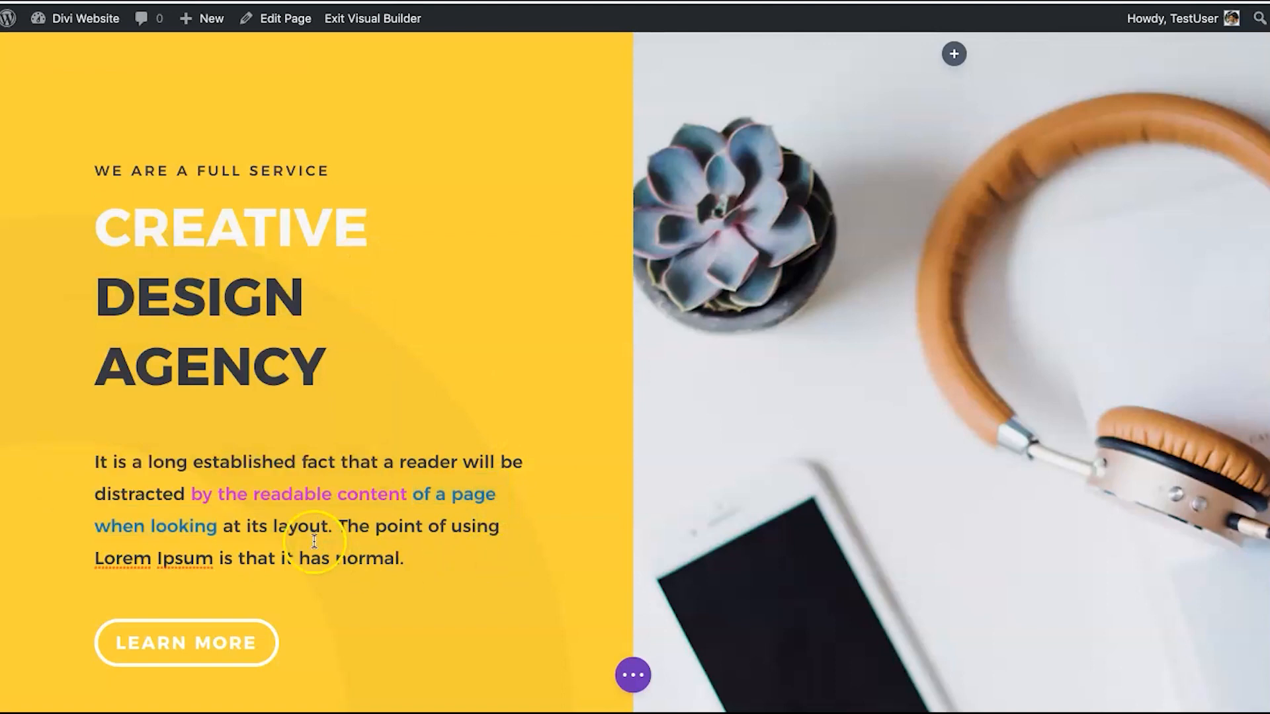
Color the words "at its layout. The" in the hero paragraph with the red swatch.
{"action": "left_click_drag", "start_coordinate": [222, 522], "coordinate": [368, 525]}
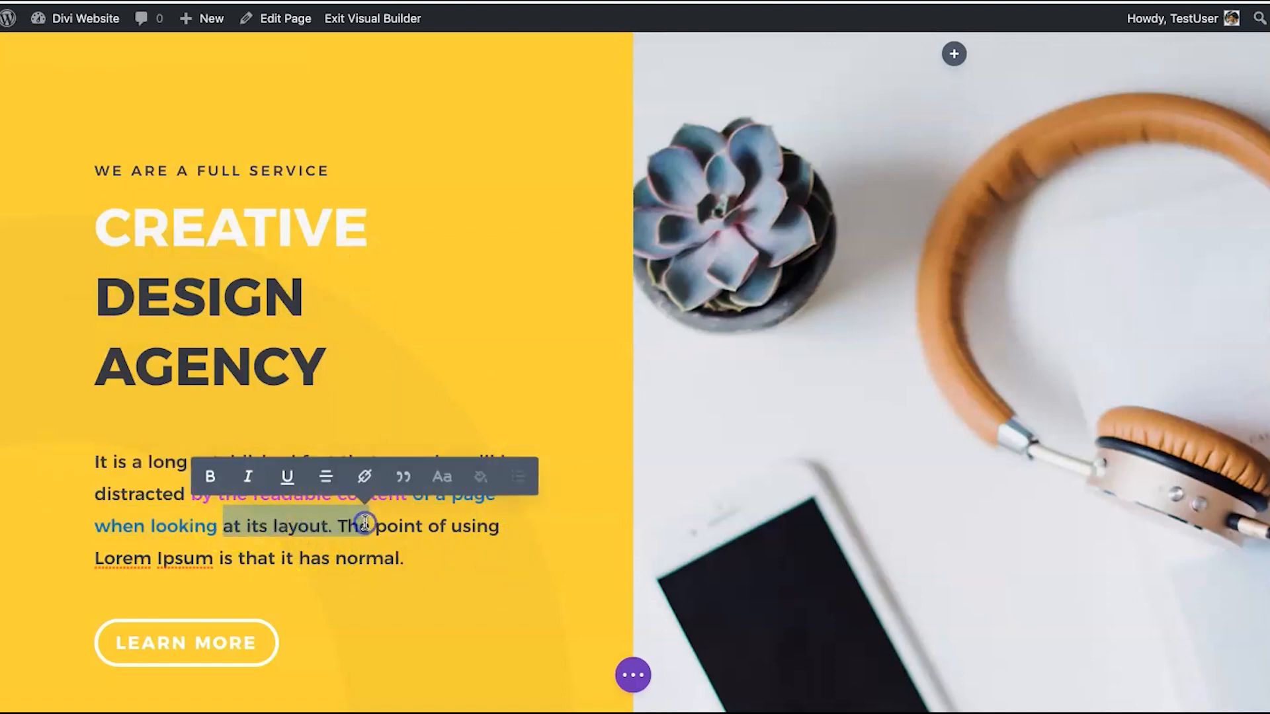
{"action": "left_click", "coordinate": [466, 488]}
{"action": "left_click", "coordinate": [302, 472]}
{"action": "left_click", "coordinate": [468, 560]}
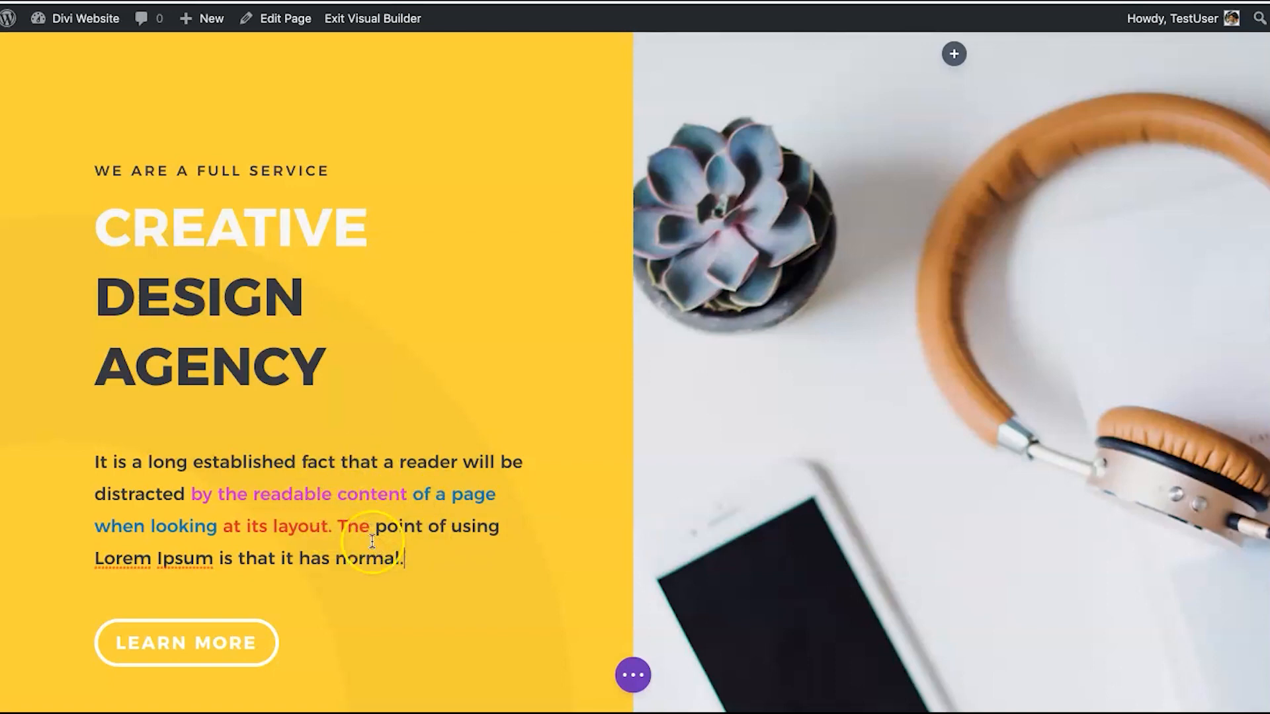
Open the design settings of the hero's Learn More button and look over the available option groups.
{"action": "scroll", "coordinate": [330, 539], "scroll_direction": "down", "scroll_amount": 3}
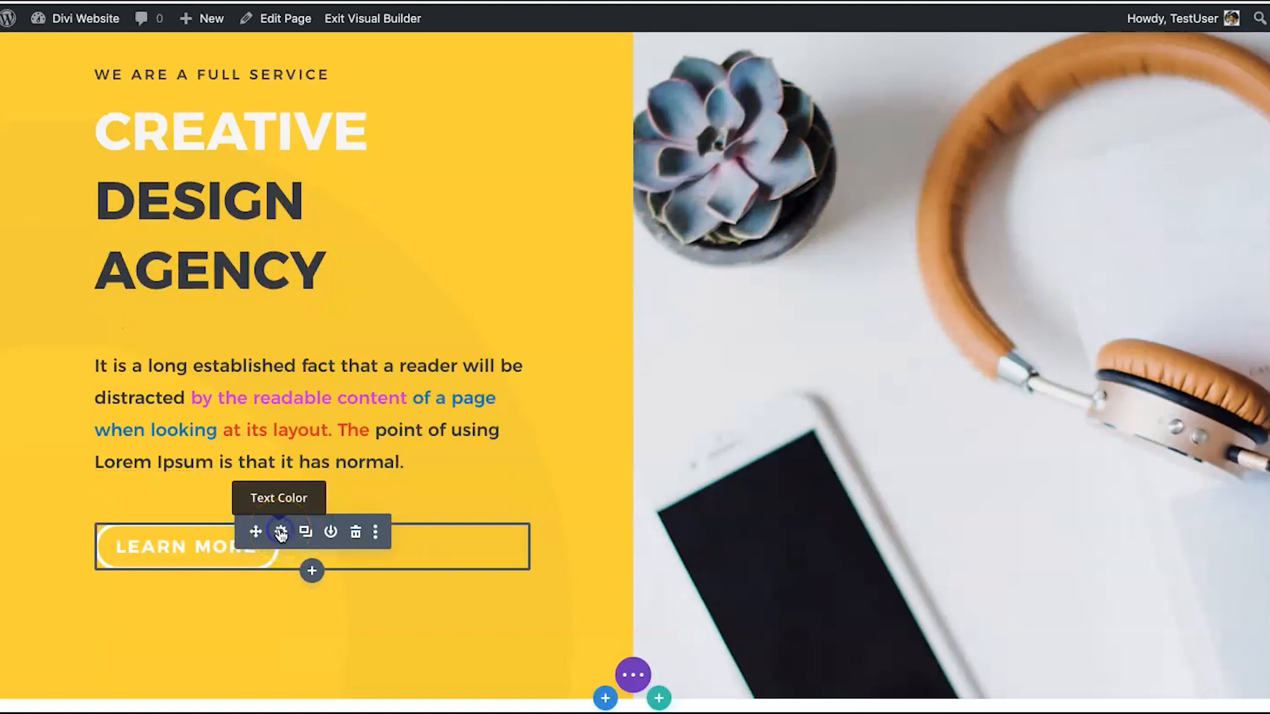
{"action": "left_click", "coordinate": [280, 533]}
{"action": "left_click", "coordinate": [784, 217]}
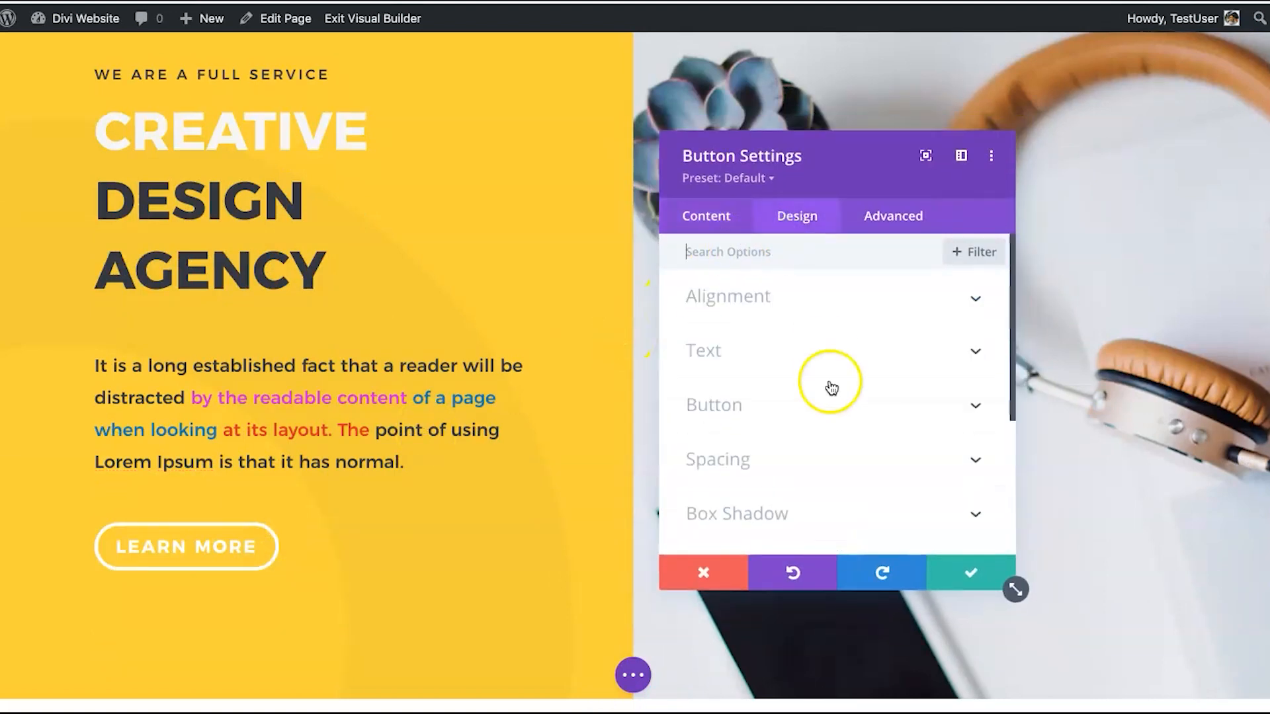
{"action": "scroll", "coordinate": [833, 393], "scroll_direction": "down", "scroll_amount": 5}
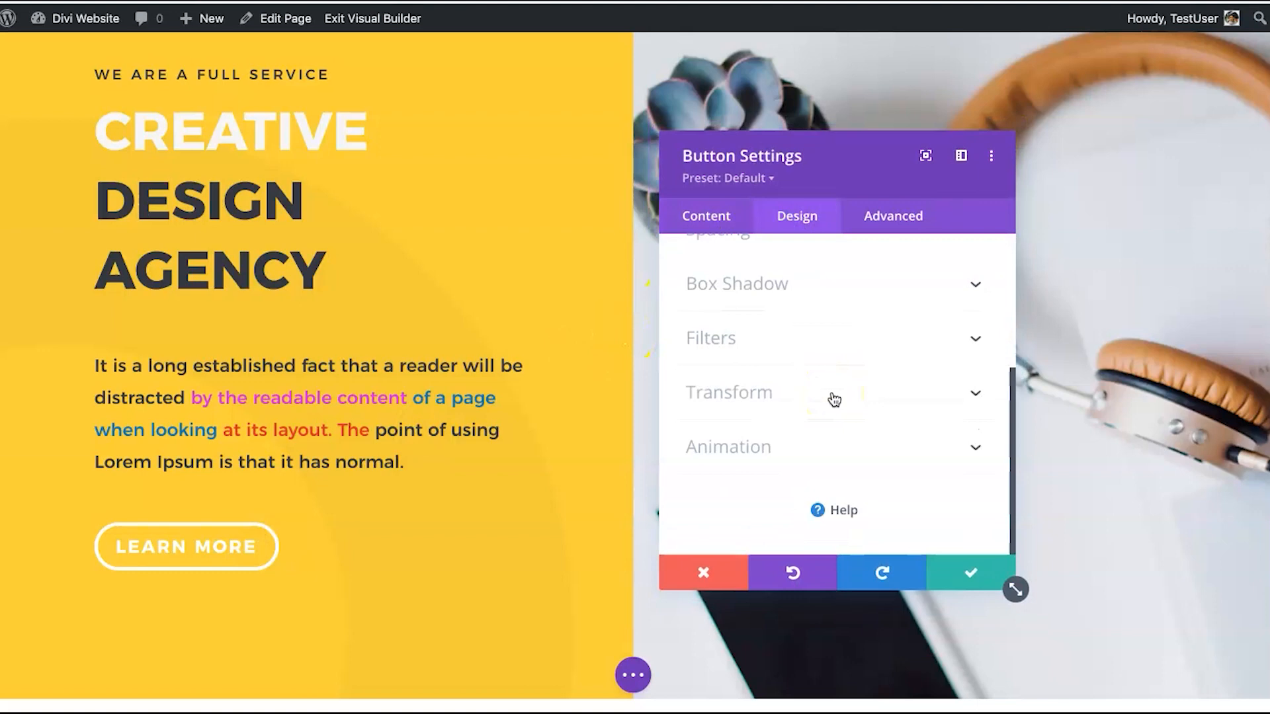
{"action": "scroll", "coordinate": [833, 398], "scroll_direction": "up", "scroll_amount": 5}
{"action": "left_click", "coordinate": [755, 294]}
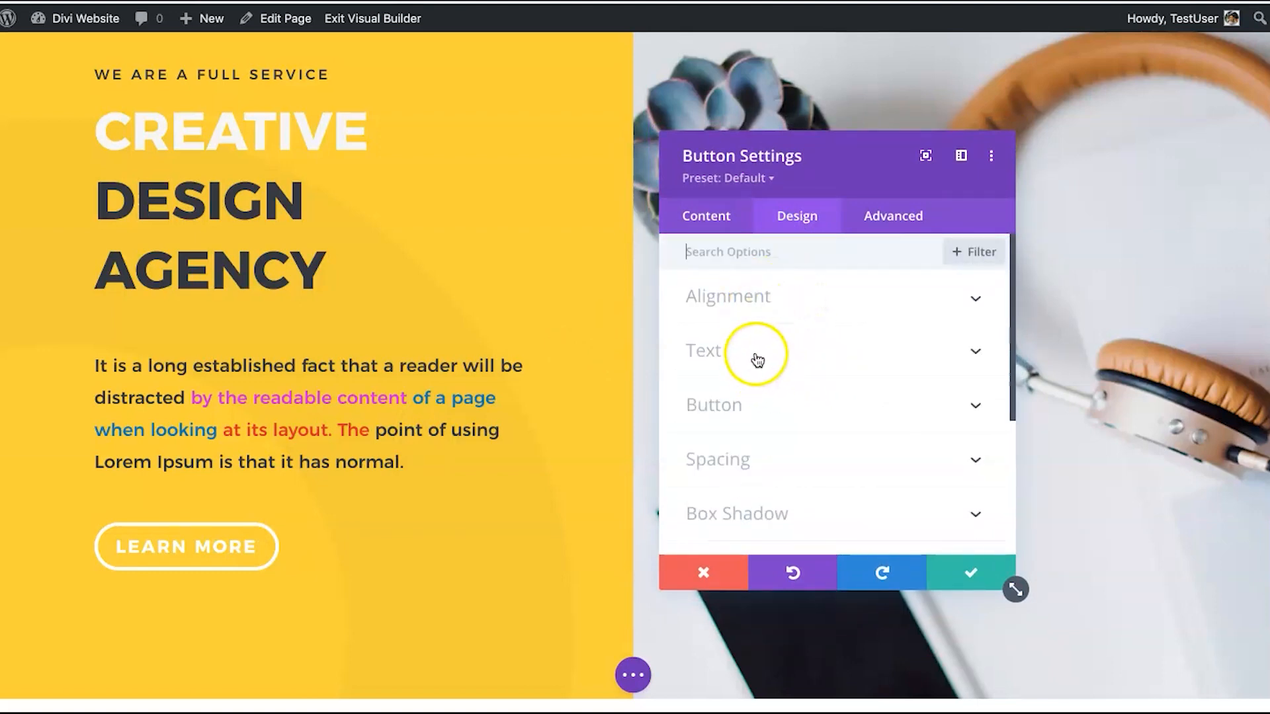
Look through the Learn More button's styling options and switch Button Background to its hover state.
{"action": "left_click", "coordinate": [783, 396]}
{"action": "scroll", "coordinate": [787, 457], "scroll_direction": "down", "scroll_amount": 3}
{"action": "scroll", "coordinate": [813, 476], "scroll_direction": "down", "scroll_amount": 7}
{"action": "scroll", "coordinate": [813, 481], "scroll_direction": "up", "scroll_amount": 6}
{"action": "scroll", "coordinate": [813, 481], "scroll_direction": "up", "scroll_amount": 2}
{"action": "left_click", "coordinate": [871, 446]}
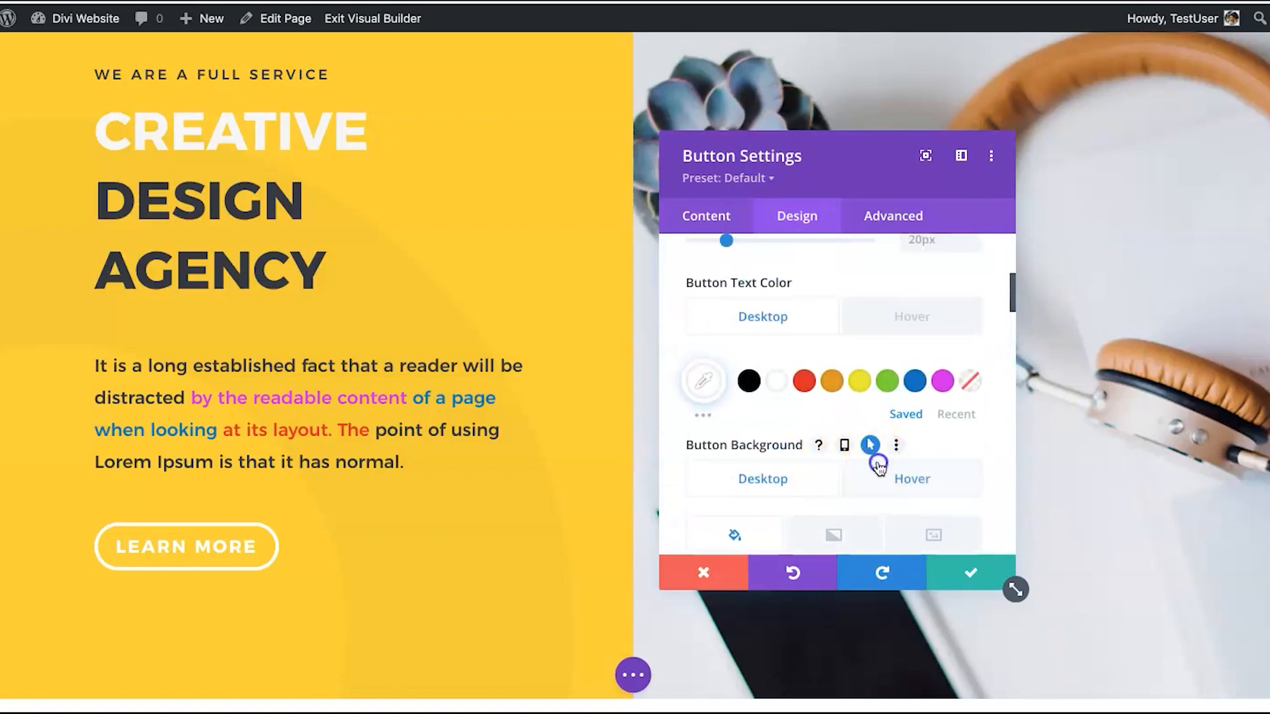
{"action": "scroll", "coordinate": [814, 383], "scroll_direction": "down", "scroll_amount": 2}
{"action": "scroll", "coordinate": [806, 375], "scroll_direction": "up", "scroll_amount": 8}
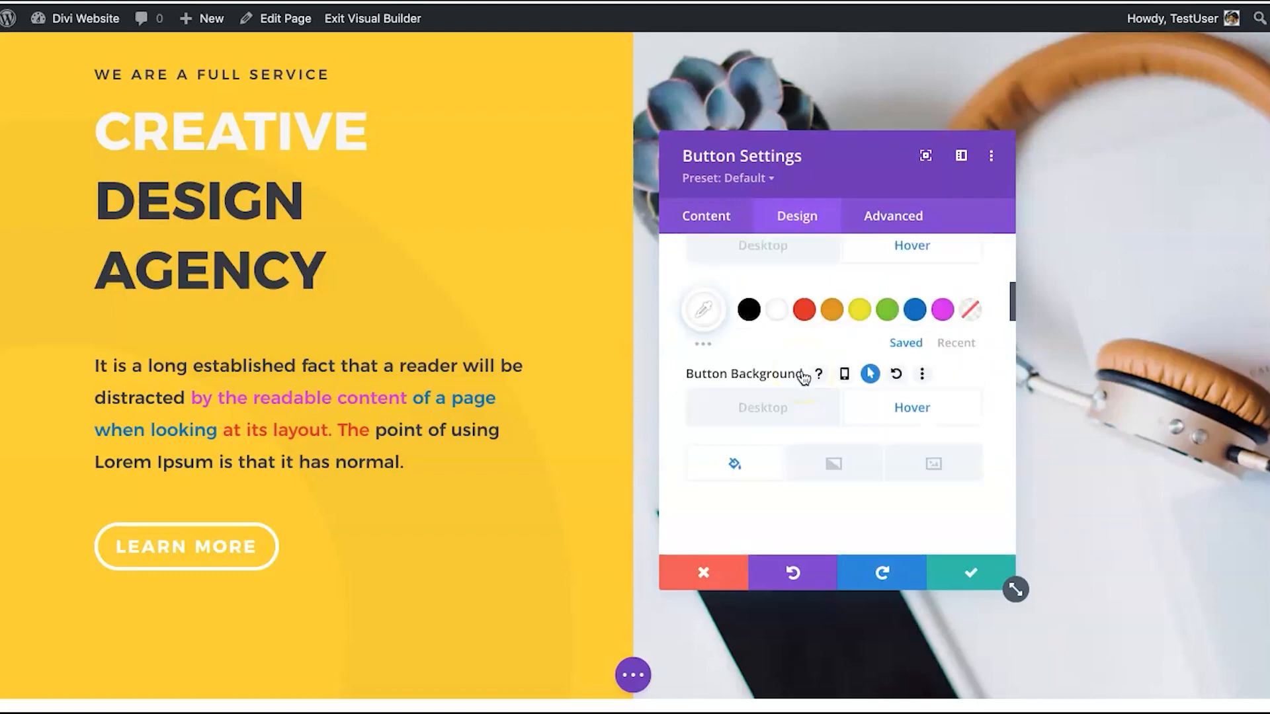
{"action": "scroll", "coordinate": [807, 374], "scroll_direction": "down", "scroll_amount": 1}
{"action": "left_click", "coordinate": [813, 366]}
Try the Hue filter on the button and look at its Spacing options for margin and padding.
{"action": "scroll", "coordinate": [819, 423], "scroll_direction": "down", "scroll_amount": 3}
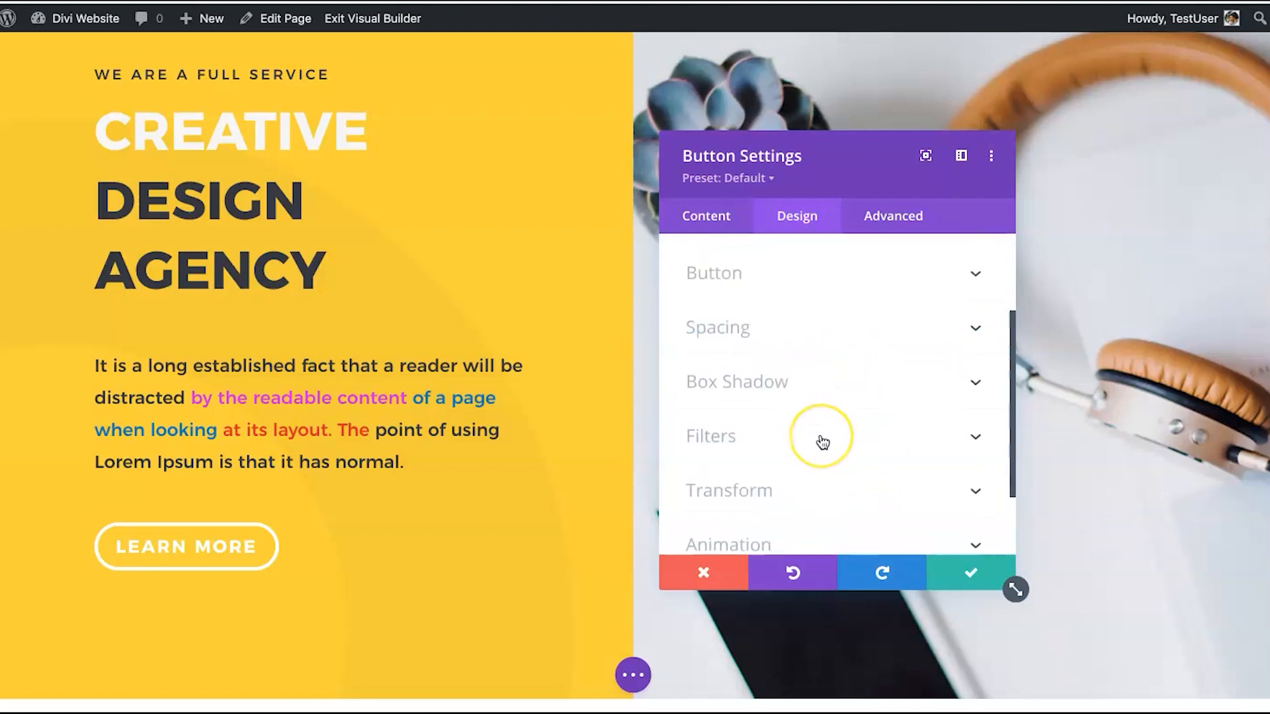
{"action": "scroll", "coordinate": [822, 442], "scroll_direction": "down", "scroll_amount": 1}
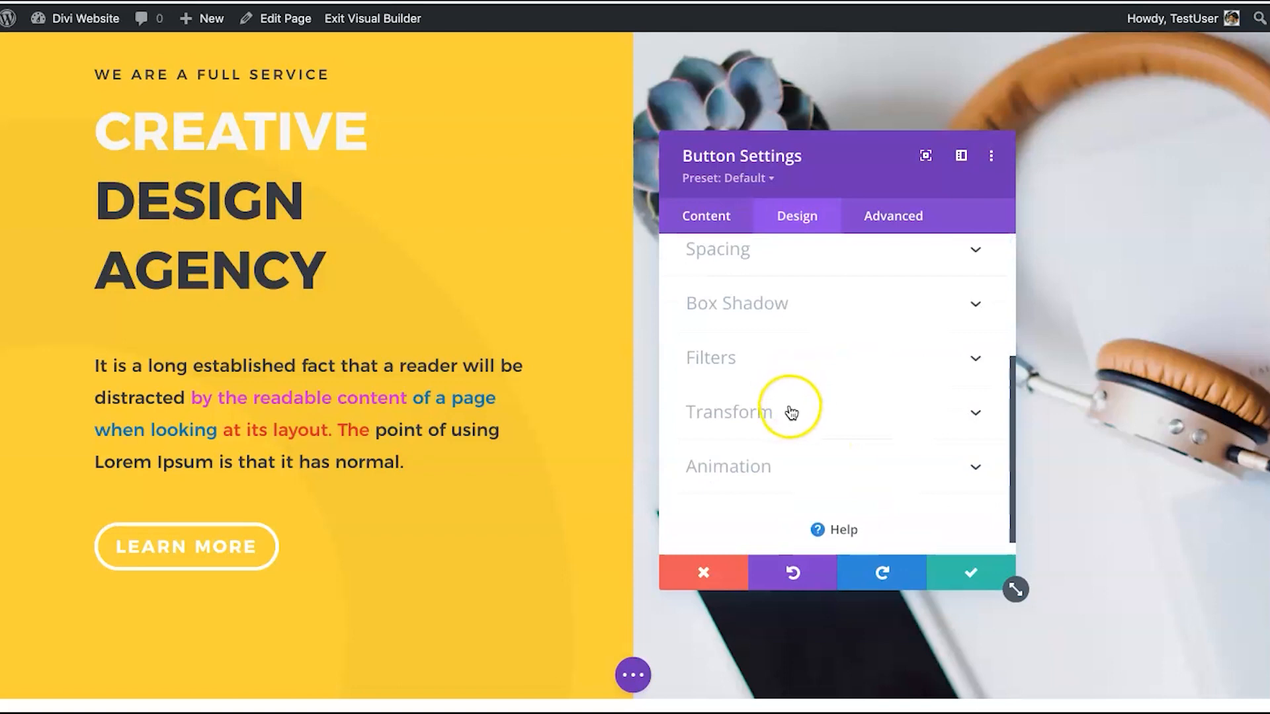
{"action": "left_click", "coordinate": [786, 377]}
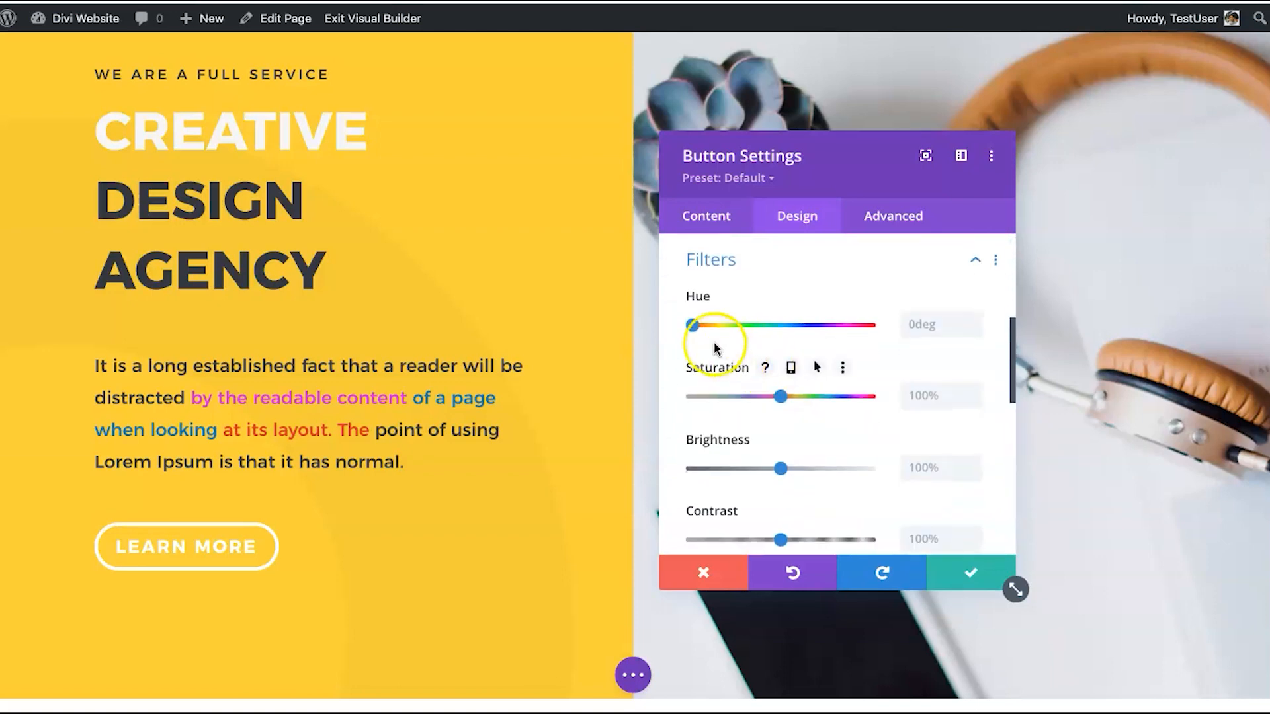
{"action": "mouse_move", "coordinate": [697, 324]}
{"action": "left_mouse_down"}
{"action": "mouse_move", "coordinate": [775, 324]}
{"action": "mouse_move", "coordinate": [678, 325]}
{"action": "left_mouse_up"}
{"action": "scroll", "coordinate": [770, 340], "scroll_direction": "up", "scroll_amount": 5}
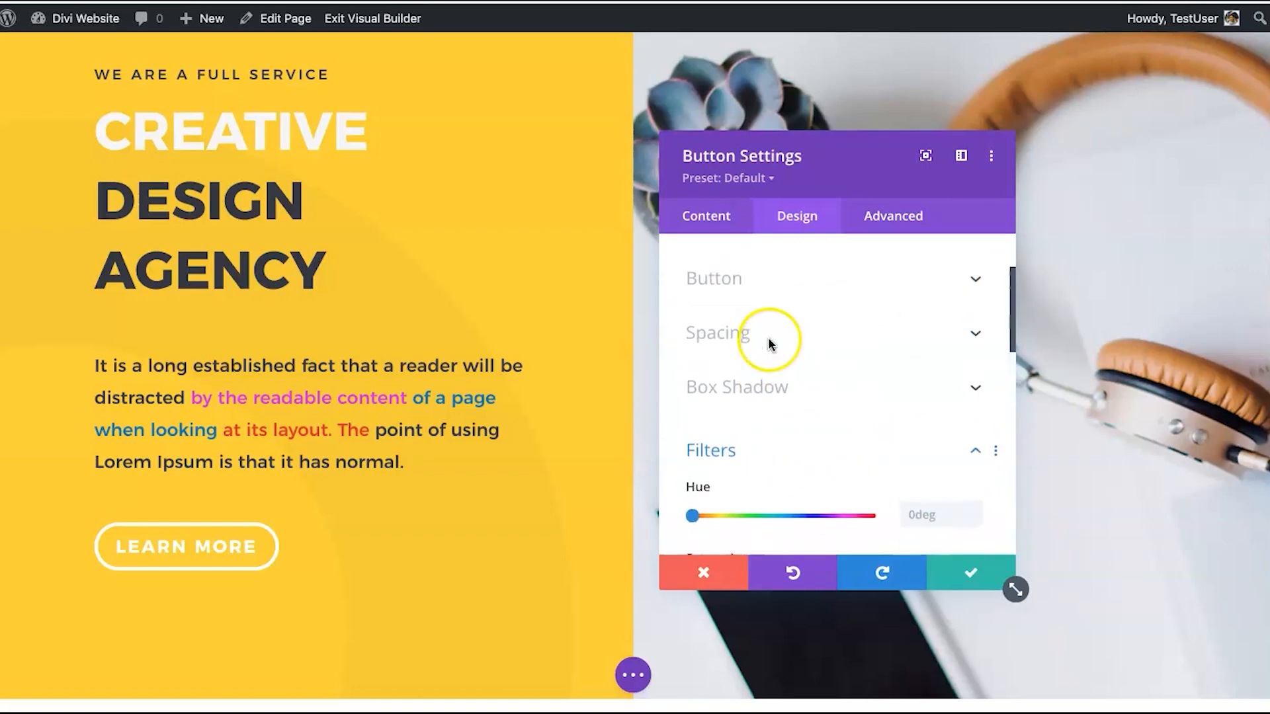
{"action": "scroll", "coordinate": [760, 261], "scroll_direction": "down", "scroll_amount": 2}
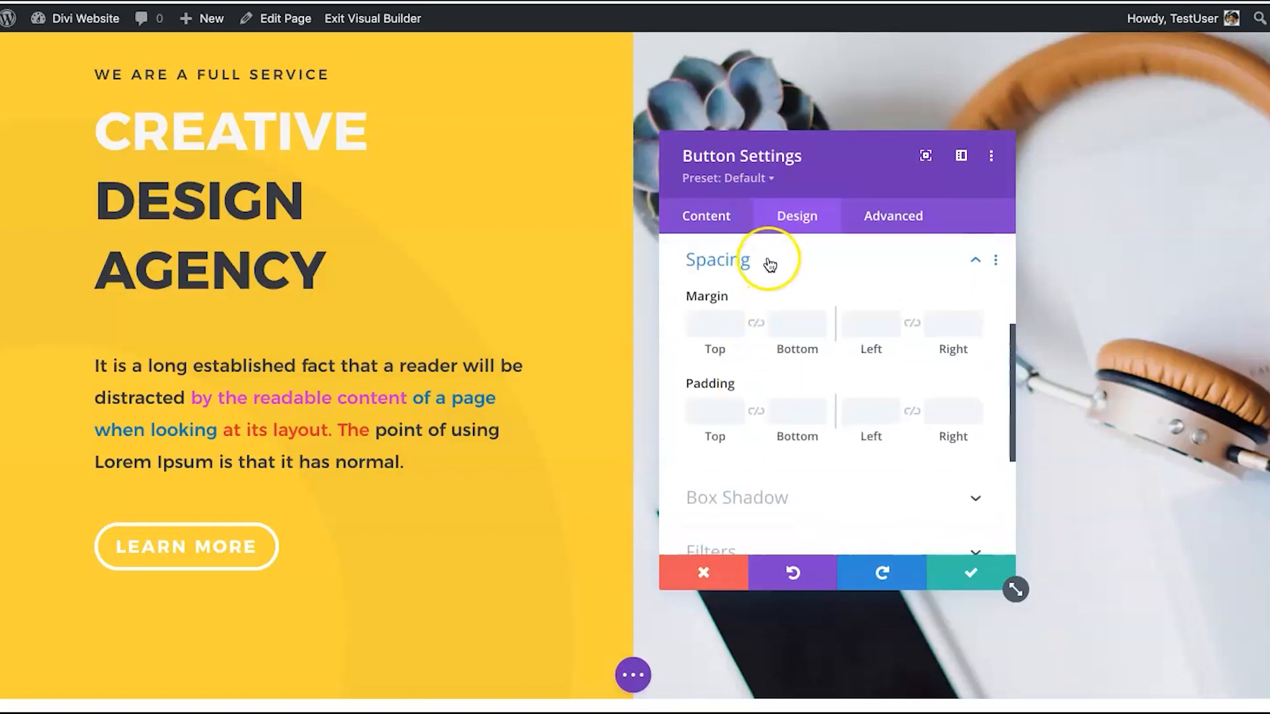
{"action": "scroll", "coordinate": [773, 266], "scroll_direction": "up", "scroll_amount": 3}
Give the Learn More button a red (#e02b20) background for its hover state and collapse the Button options.
{"action": "left_click", "coordinate": [756, 303]}
{"action": "scroll", "coordinate": [755, 390], "scroll_direction": "down", "scroll_amount": 7}
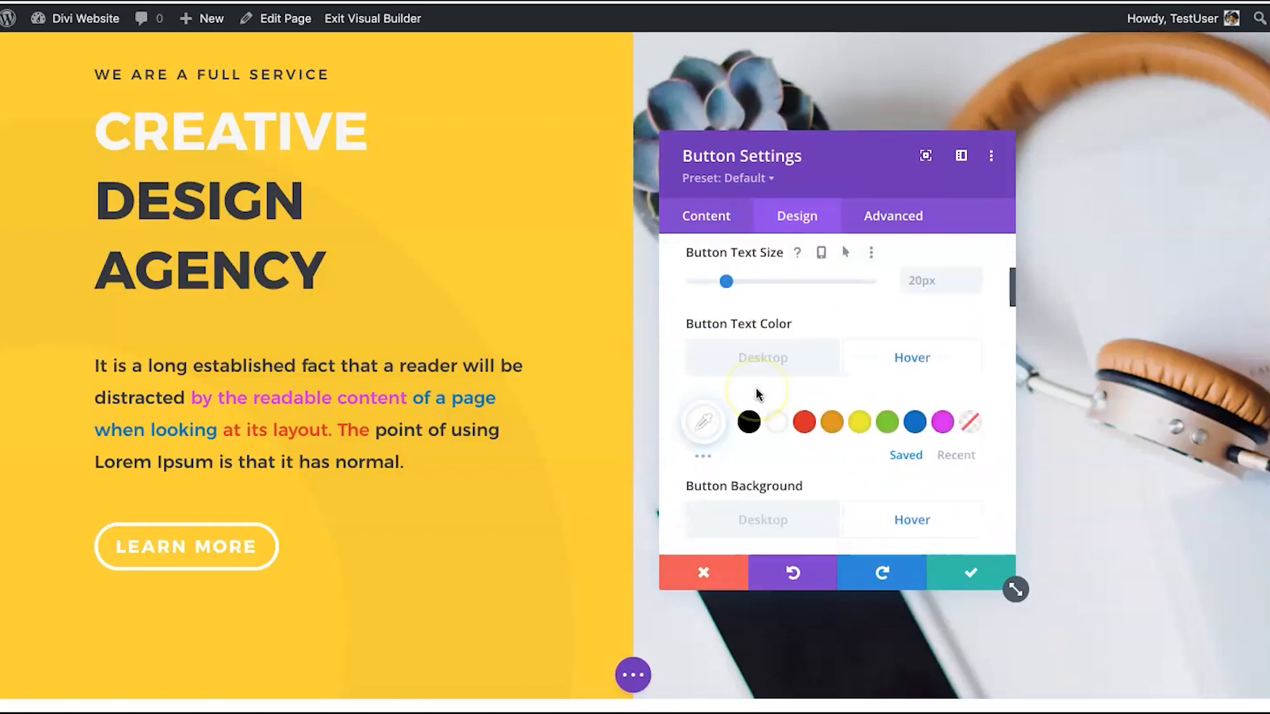
{"action": "left_click", "coordinate": [802, 490]}
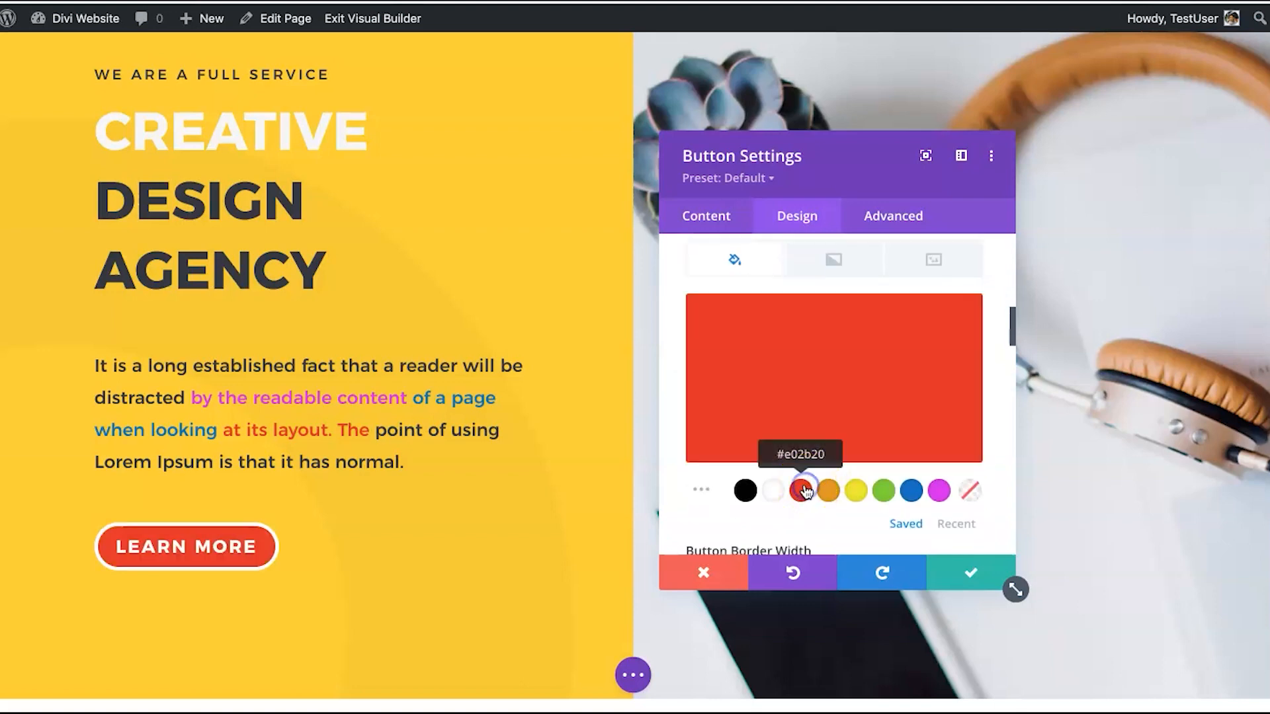
{"action": "scroll", "coordinate": [850, 410], "scroll_direction": "up", "scroll_amount": 7}
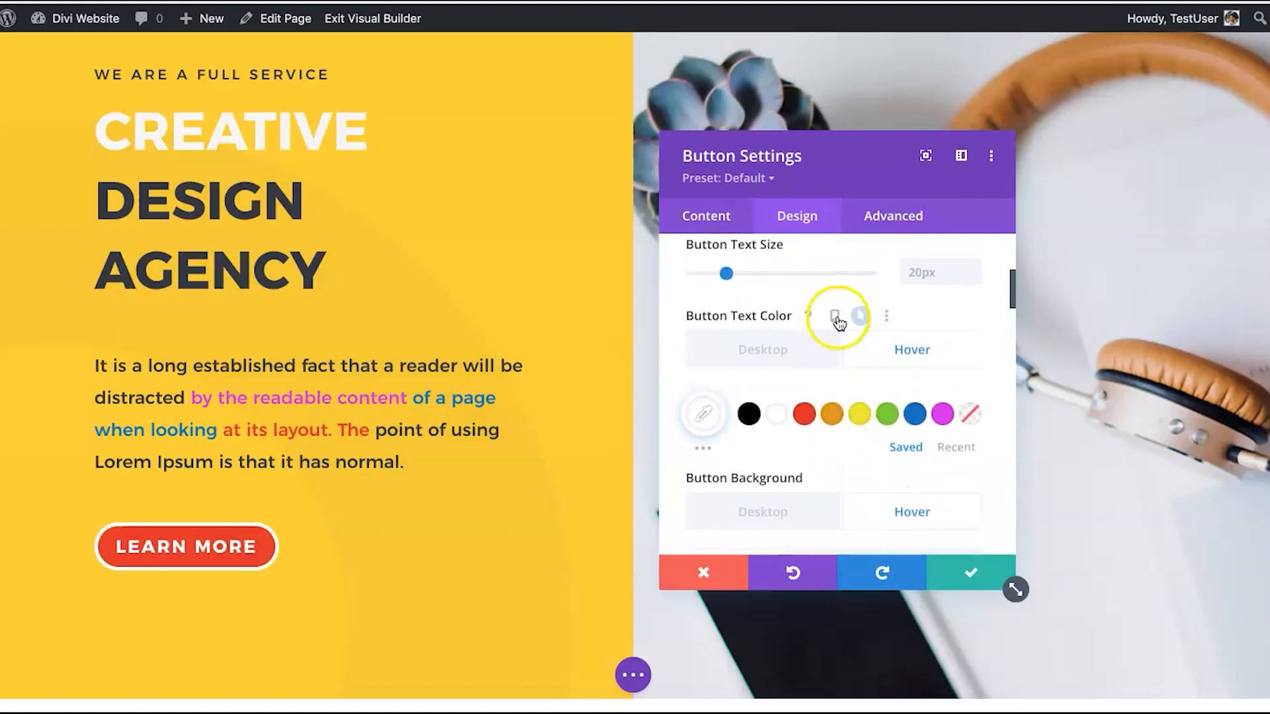
{"action": "left_click", "coordinate": [816, 327]}
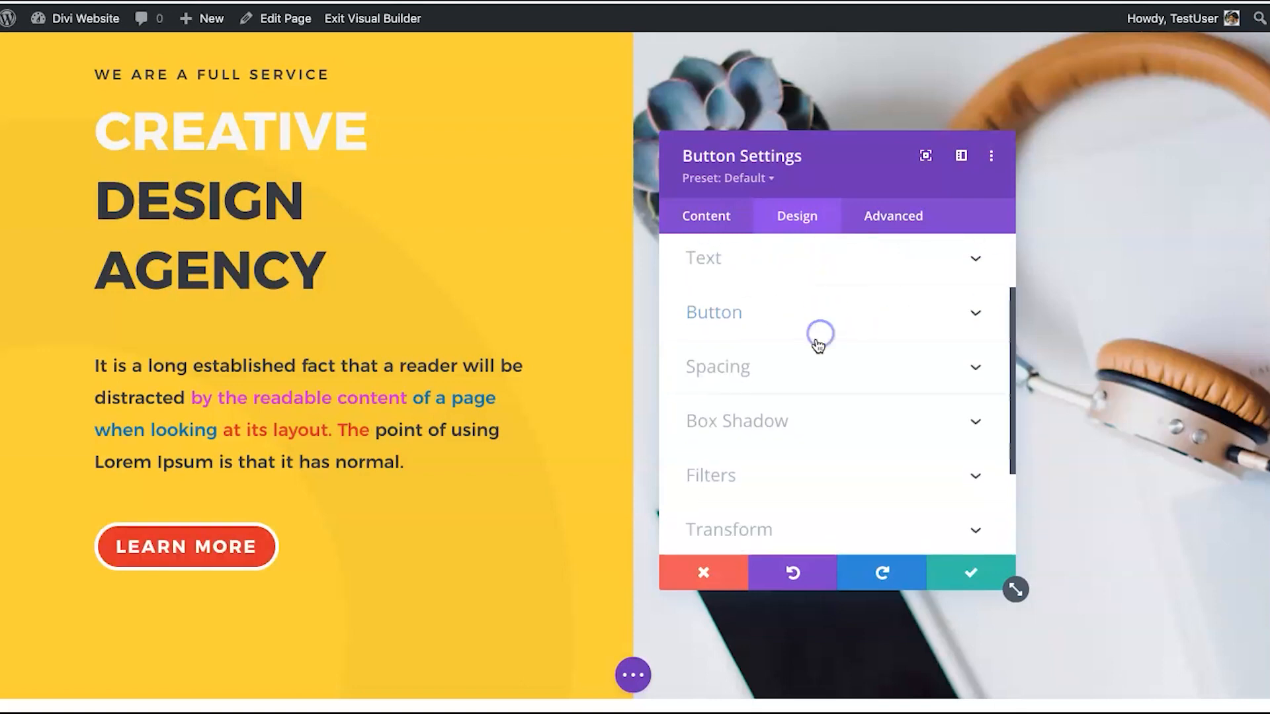
Set the Learn More button's Hue filter to 27deg and its Saturation filter to 102%.
{"action": "scroll", "coordinate": [787, 430], "scroll_direction": "down", "scroll_amount": 2}
{"action": "left_click", "coordinate": [790, 424]}
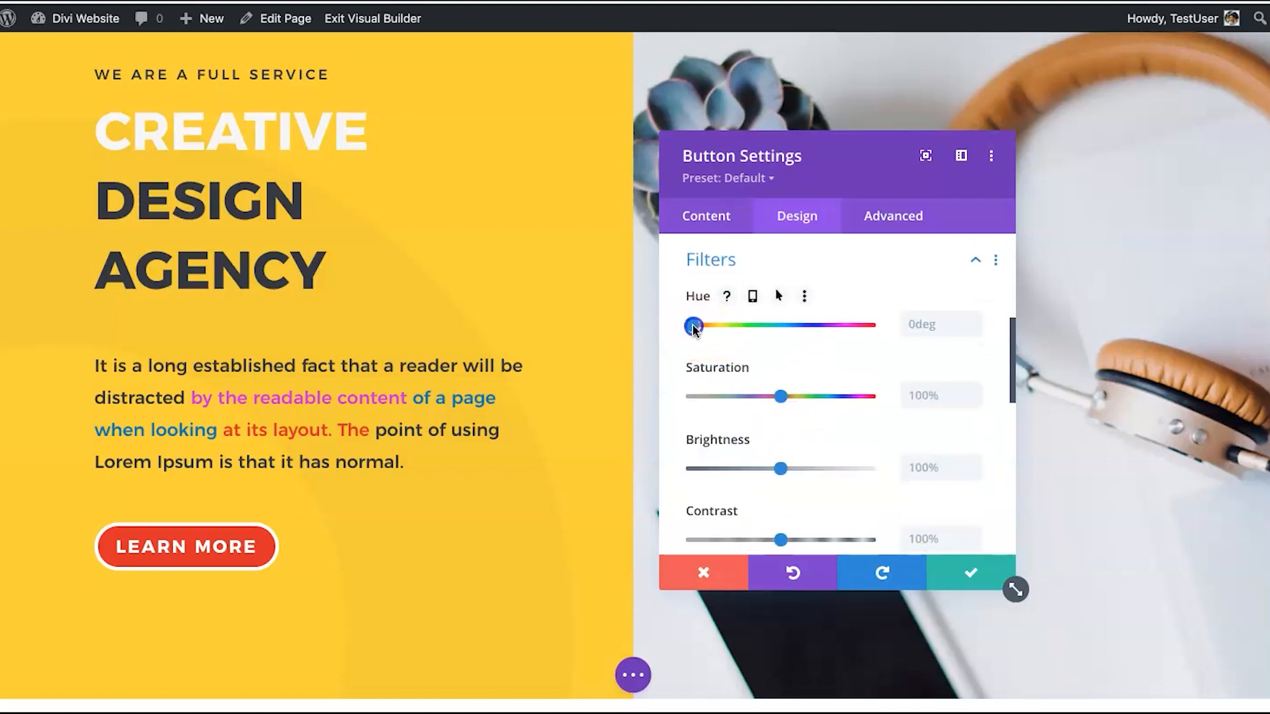
{"action": "left_click_drag", "start_coordinate": [718, 324], "coordinate": [668, 329]}
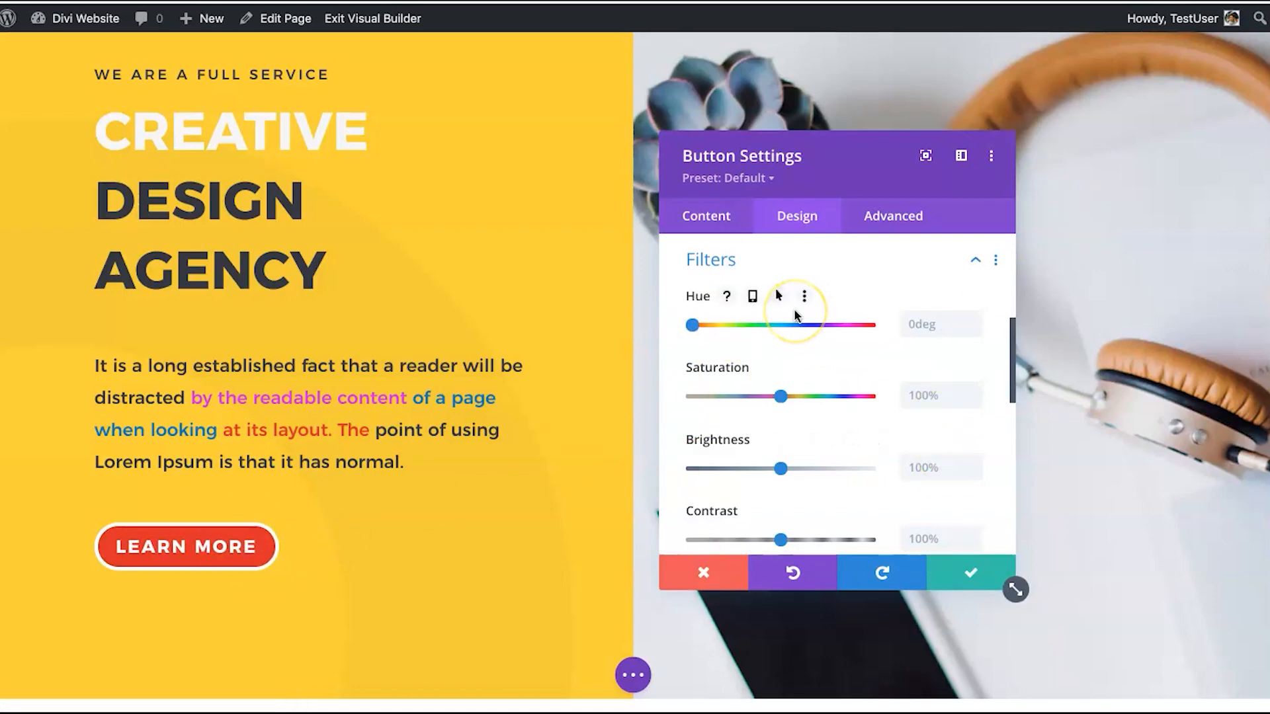
{"action": "mouse_move", "coordinate": [724, 328]}
{"action": "left_mouse_down"}
{"action": "mouse_move", "coordinate": [851, 327]}
{"action": "mouse_move", "coordinate": [706, 324]}
{"action": "left_mouse_up"}
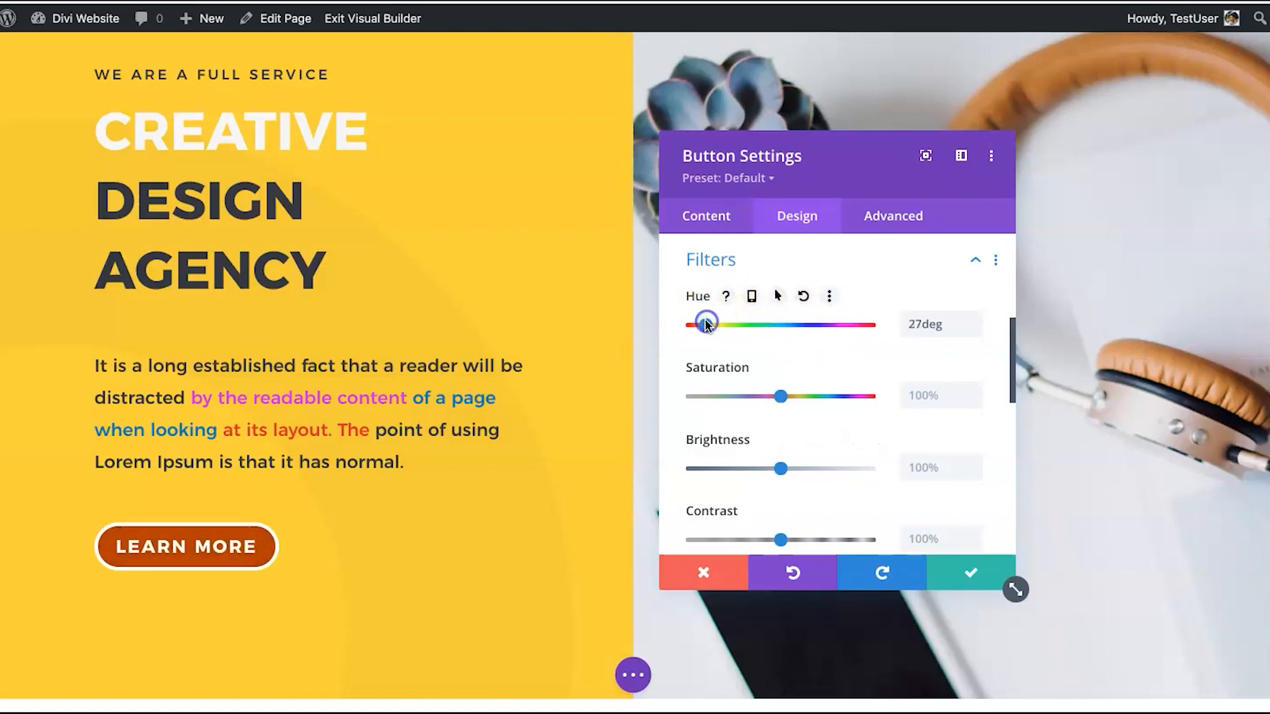
{"action": "mouse_move", "coordinate": [780, 395]}
{"action": "left_mouse_down"}
{"action": "mouse_move", "coordinate": [713, 397]}
{"action": "mouse_move", "coordinate": [864, 395]}
{"action": "mouse_move", "coordinate": [759, 396]}
{"action": "left_mouse_up"}
{"action": "scroll", "coordinate": [770, 467], "scroll_direction": "down", "scroll_amount": 2}
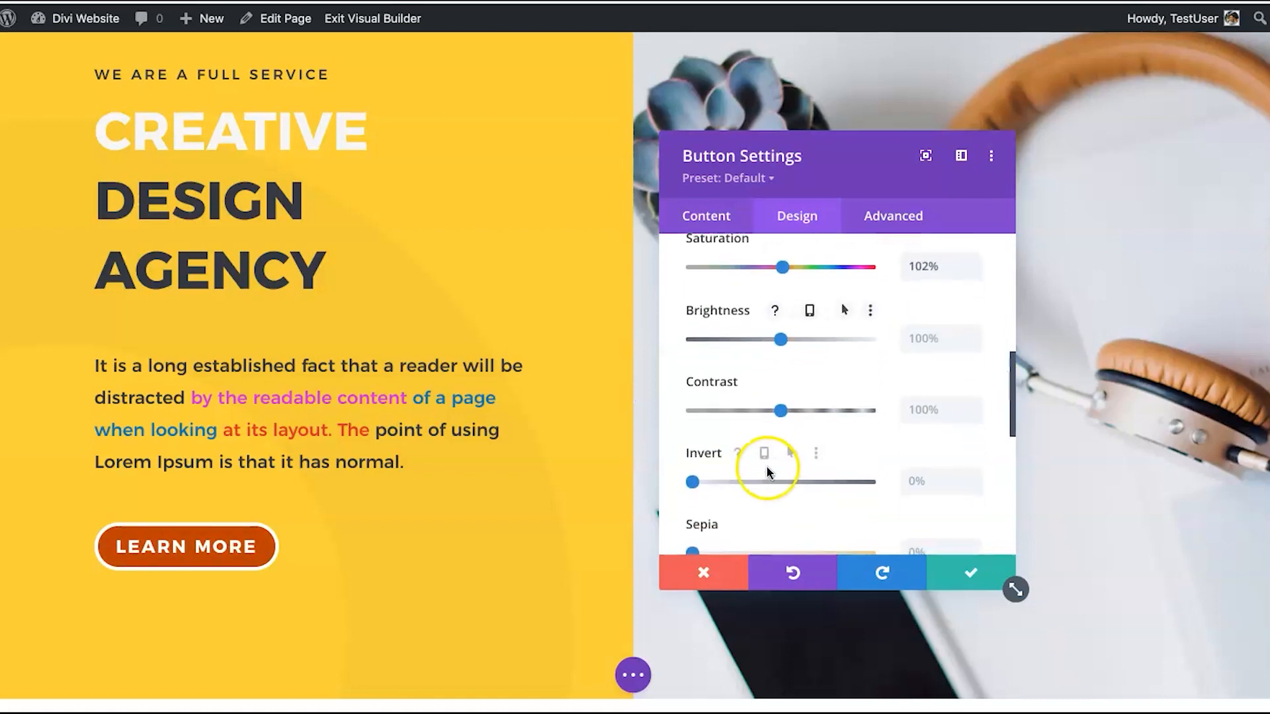
Try the Invert and Sepia filters on the Learn More button, returning both to 0%.
{"action": "left_click_drag", "start_coordinate": [695, 481], "coordinate": [590, 476]}
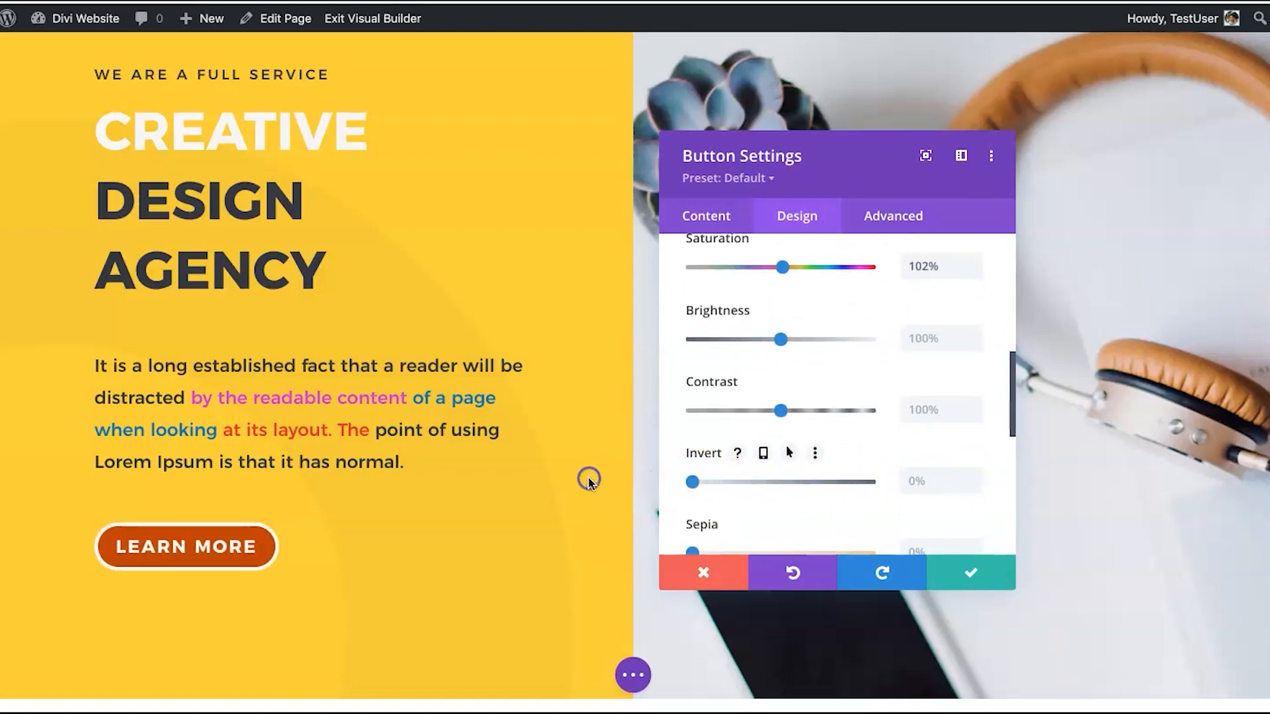
{"action": "scroll", "coordinate": [730, 464], "scroll_direction": "down", "scroll_amount": 3}
{"action": "left_click_drag", "start_coordinate": [694, 383], "coordinate": [876, 382]}
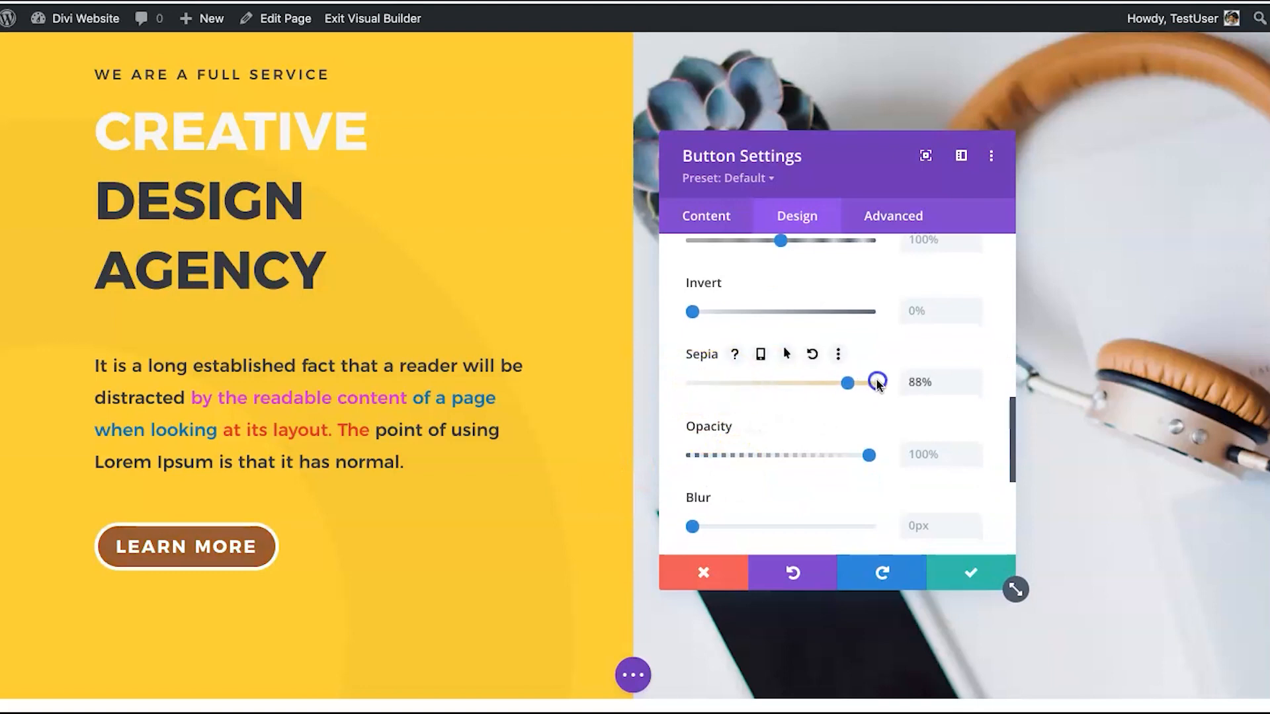
{"action": "left_click_drag", "start_coordinate": [720, 405], "coordinate": [635, 394]}
{"action": "scroll", "coordinate": [760, 405], "scroll_direction": "down", "scroll_amount": 2}
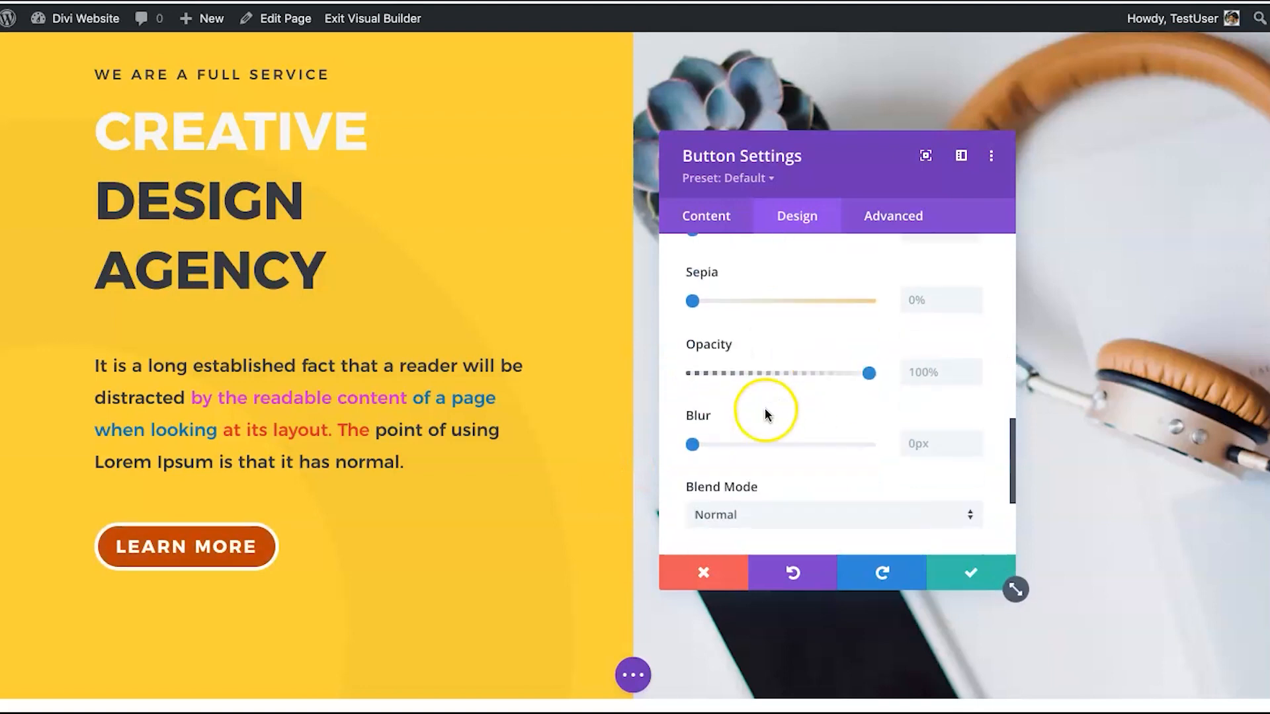
Return the button's Hue filter to 0deg and collapse the Filters options.
{"action": "scroll", "coordinate": [793, 401], "scroll_direction": "up", "scroll_amount": 5}
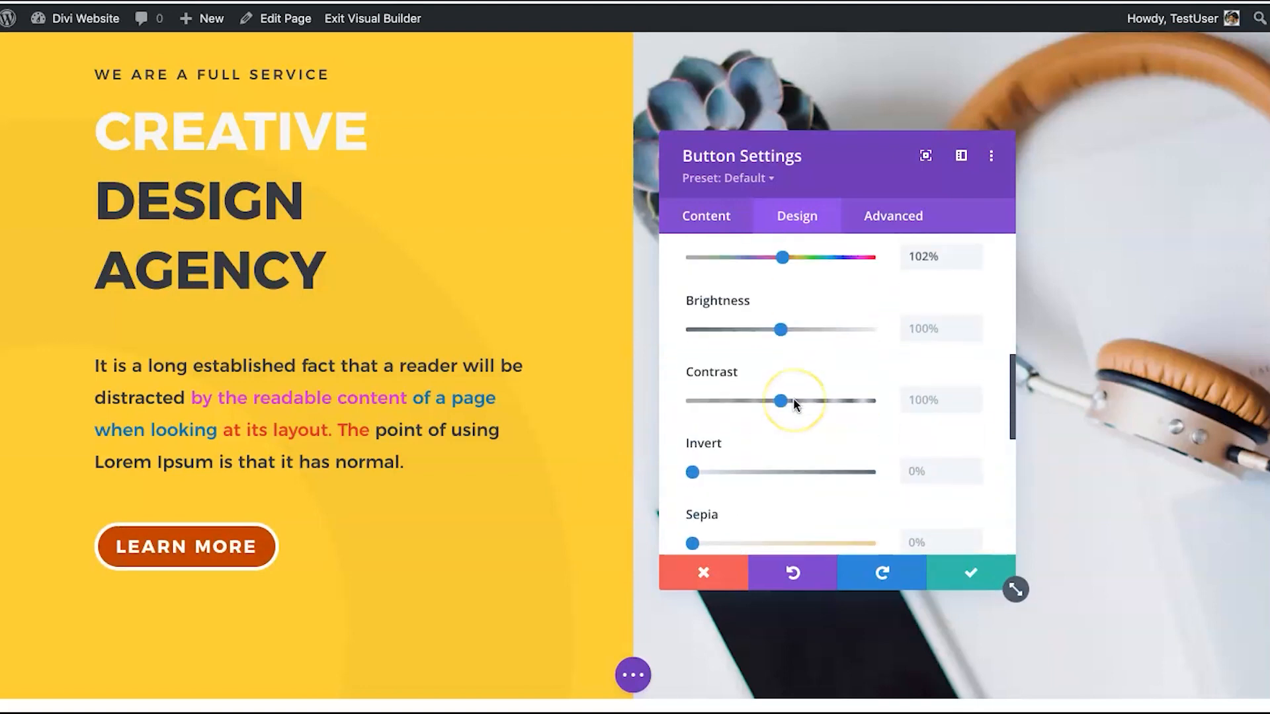
{"action": "scroll", "coordinate": [792, 399], "scroll_direction": "up", "scroll_amount": 1}
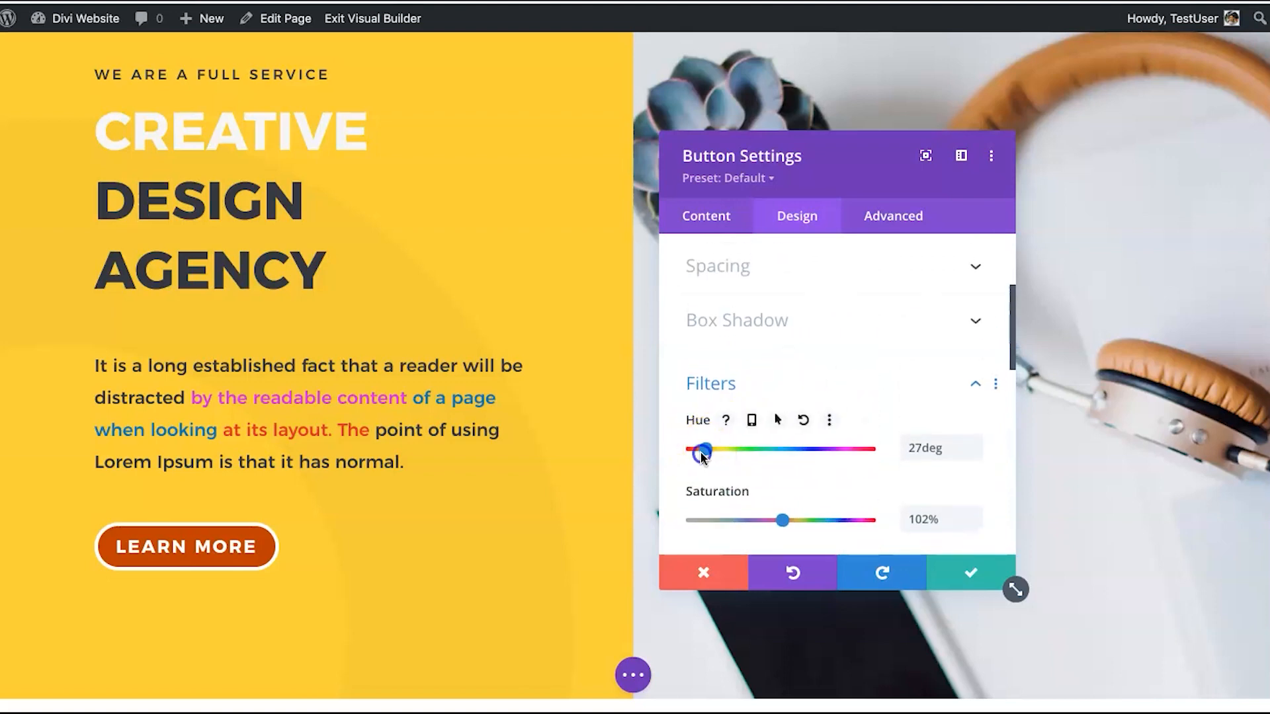
{"action": "left_click_drag", "start_coordinate": [698, 448], "coordinate": [689, 450]}
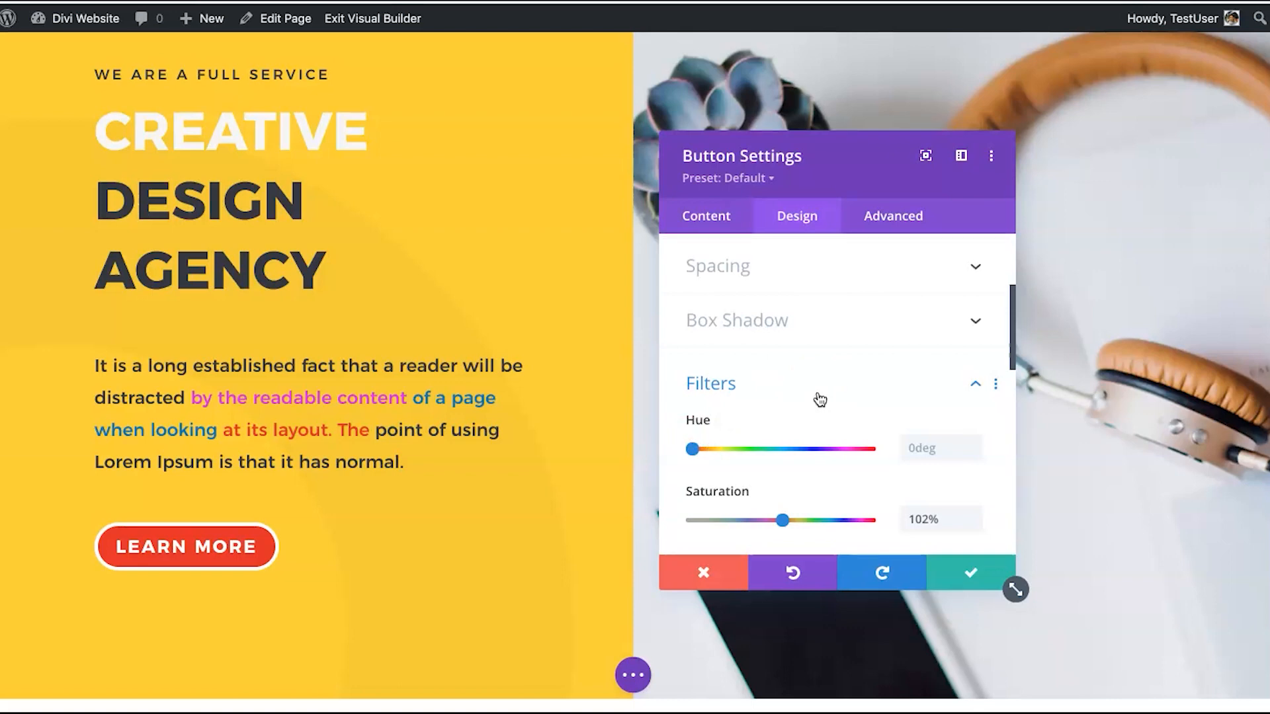
{"action": "left_click", "coordinate": [697, 383]}
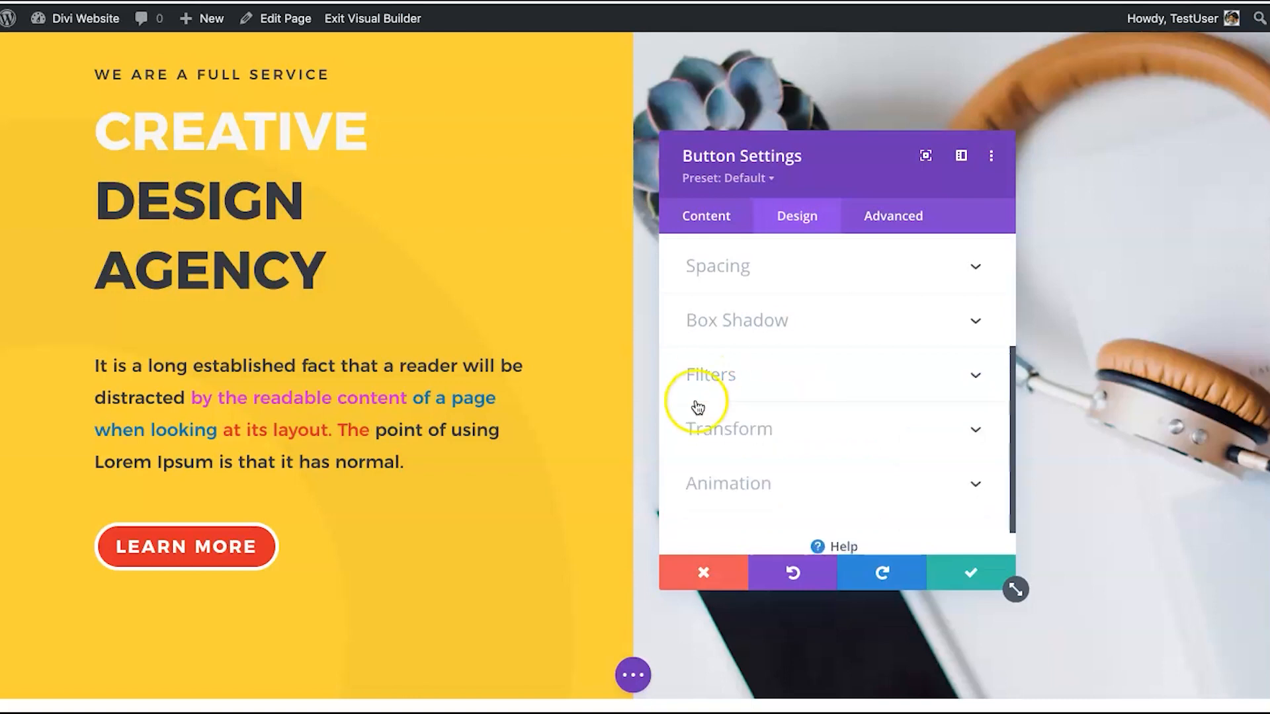
Scale the Learn More button to 108% with Transform and tilt it slightly by trying the three rotation axes.
{"action": "left_click", "coordinate": [773, 425]}
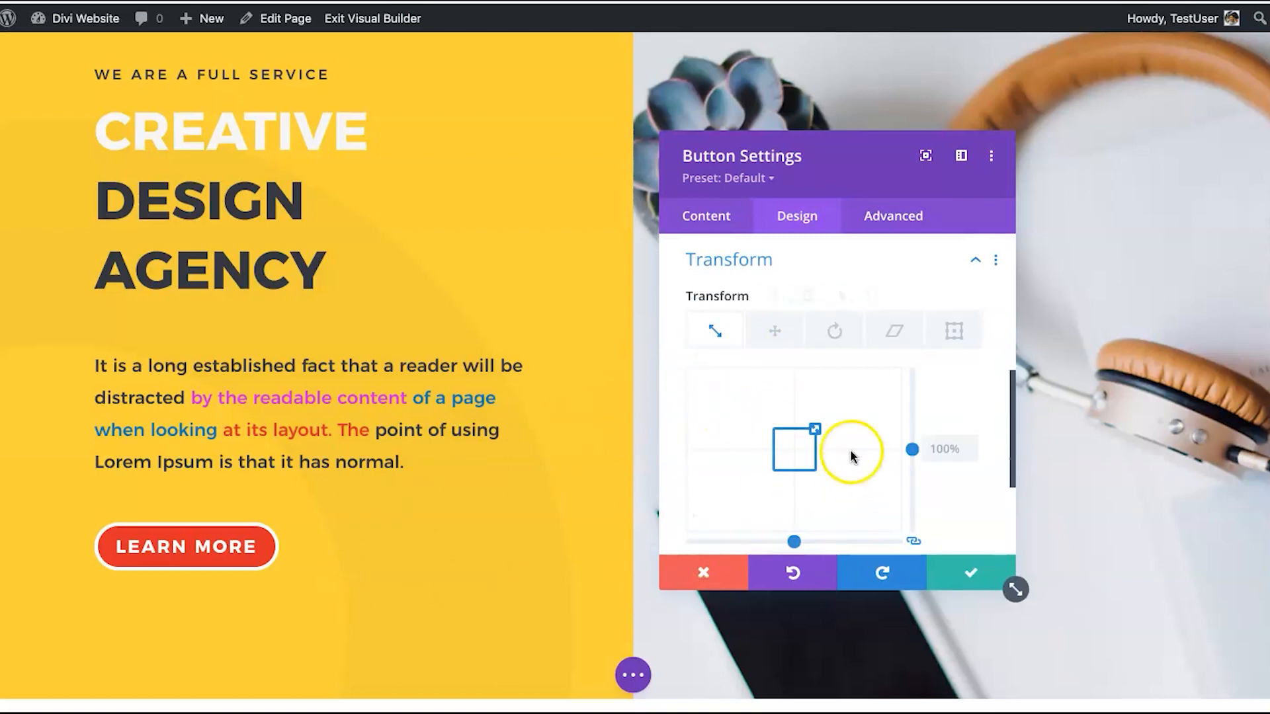
{"action": "left_click_drag", "start_coordinate": [823, 421], "coordinate": [817, 430]}
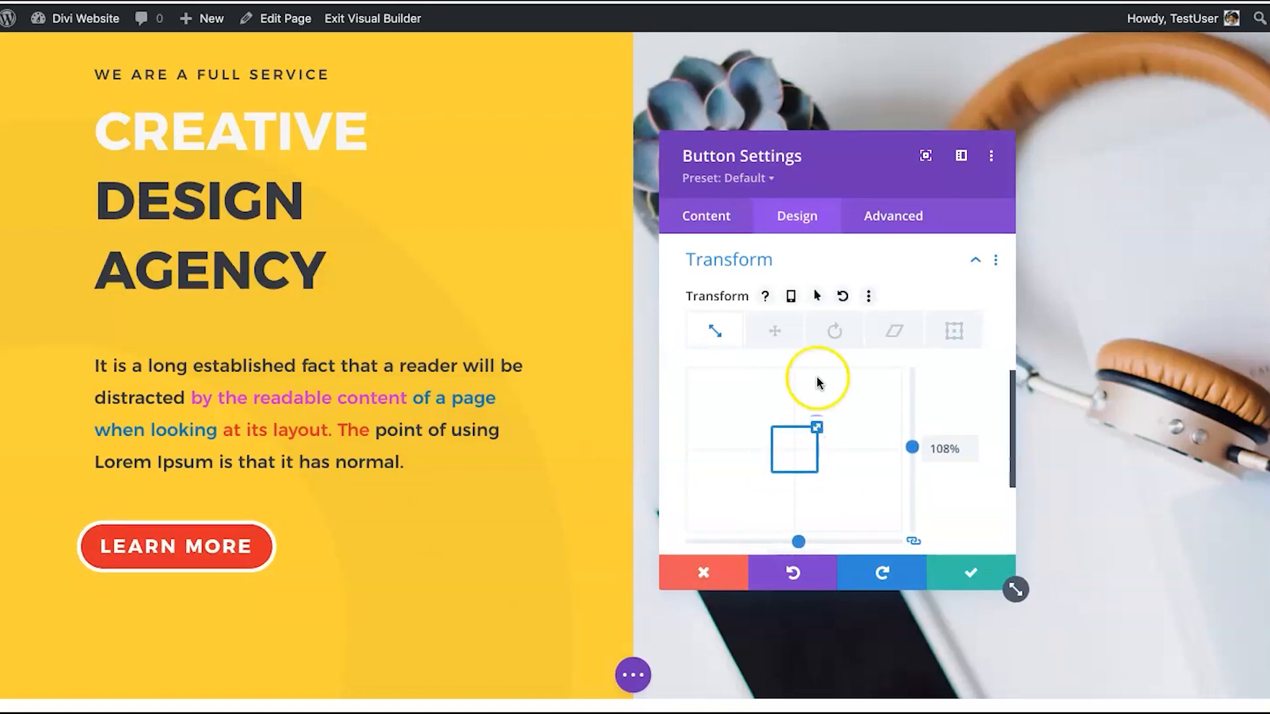
{"action": "left_click", "coordinate": [832, 332]}
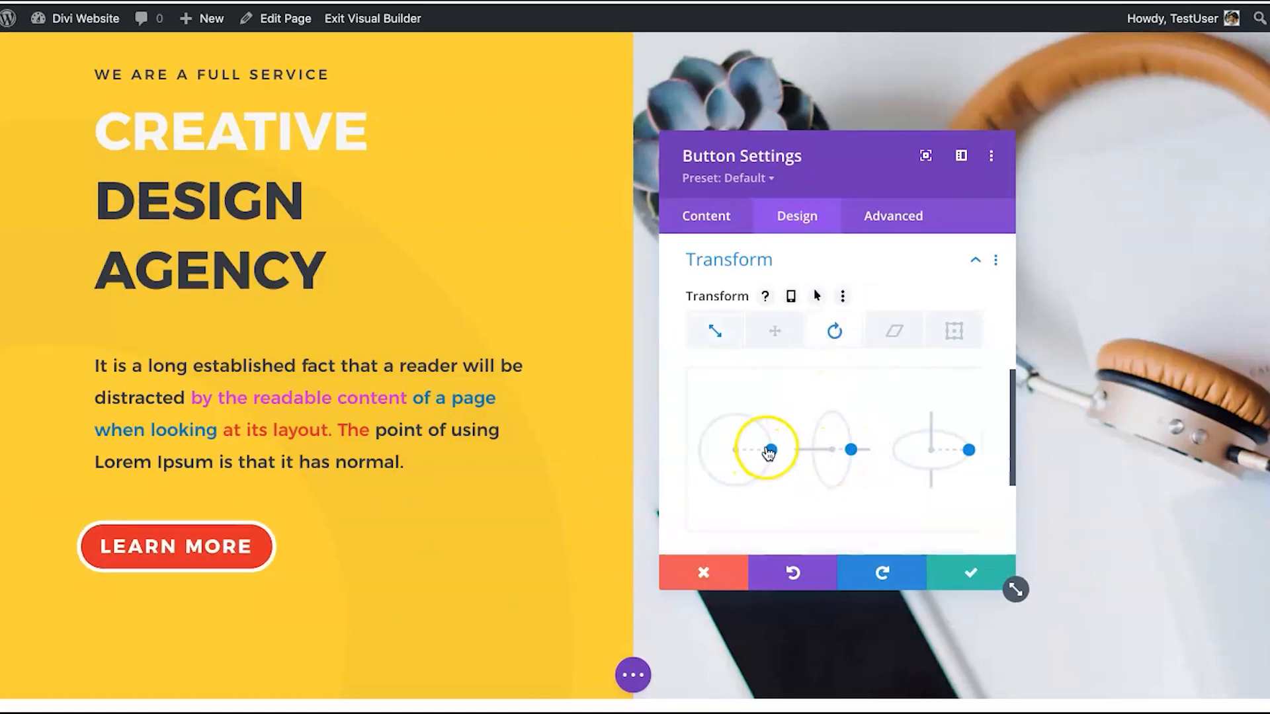
{"action": "mouse_move", "coordinate": [766, 449]}
{"action": "left_mouse_down"}
{"action": "mouse_move", "coordinate": [762, 422]}
{"action": "mouse_move", "coordinate": [774, 456]}
{"action": "left_mouse_up"}
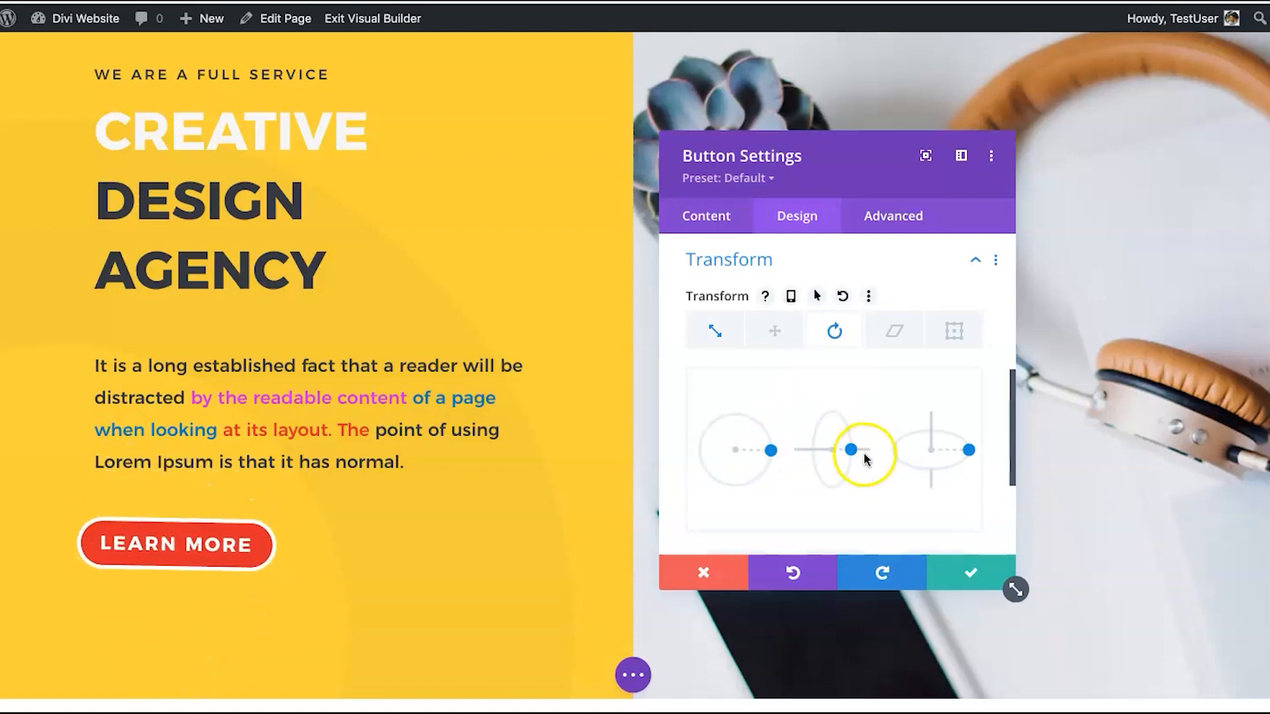
{"action": "mouse_move", "coordinate": [865, 459]}
{"action": "left_mouse_down"}
{"action": "mouse_move", "coordinate": [841, 427]}
{"action": "mouse_move", "coordinate": [855, 465]}
{"action": "mouse_move", "coordinate": [858, 452]}
{"action": "left_mouse_up"}
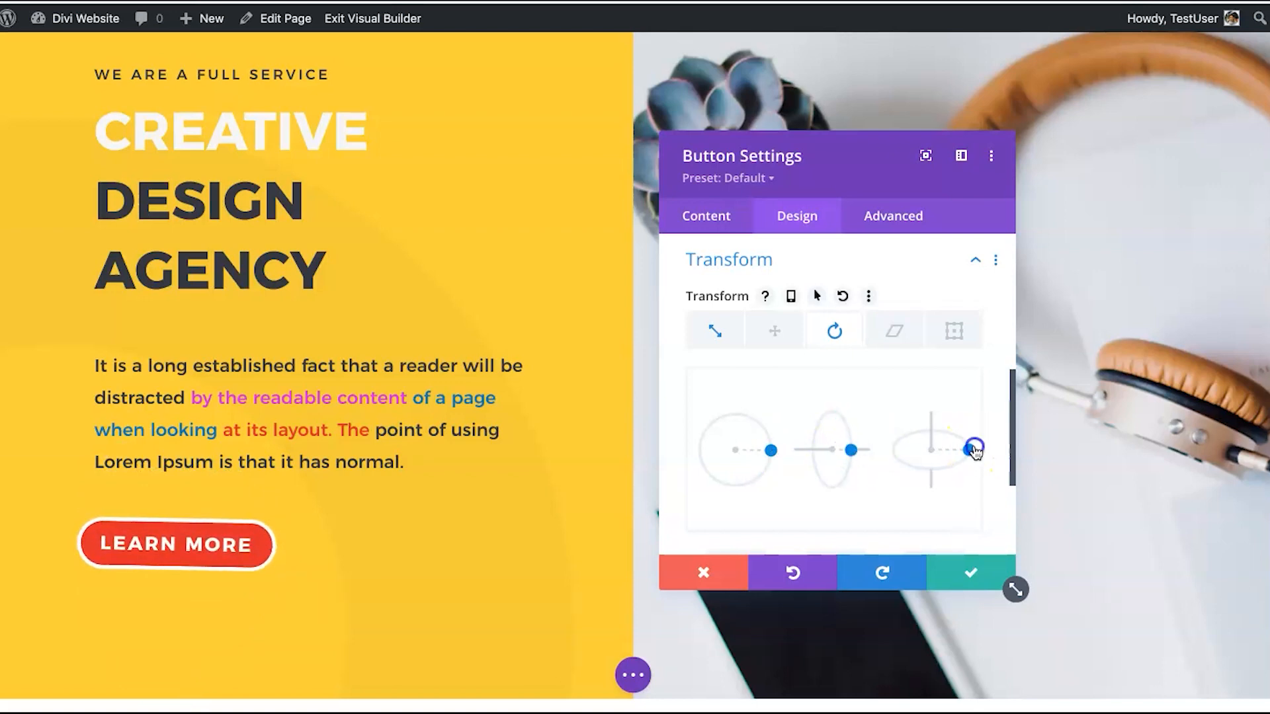
{"action": "mouse_move", "coordinate": [971, 448]}
{"action": "left_mouse_down"}
{"action": "mouse_move", "coordinate": [957, 436]}
{"action": "mouse_move", "coordinate": [961, 454]}
{"action": "left_mouse_up"}
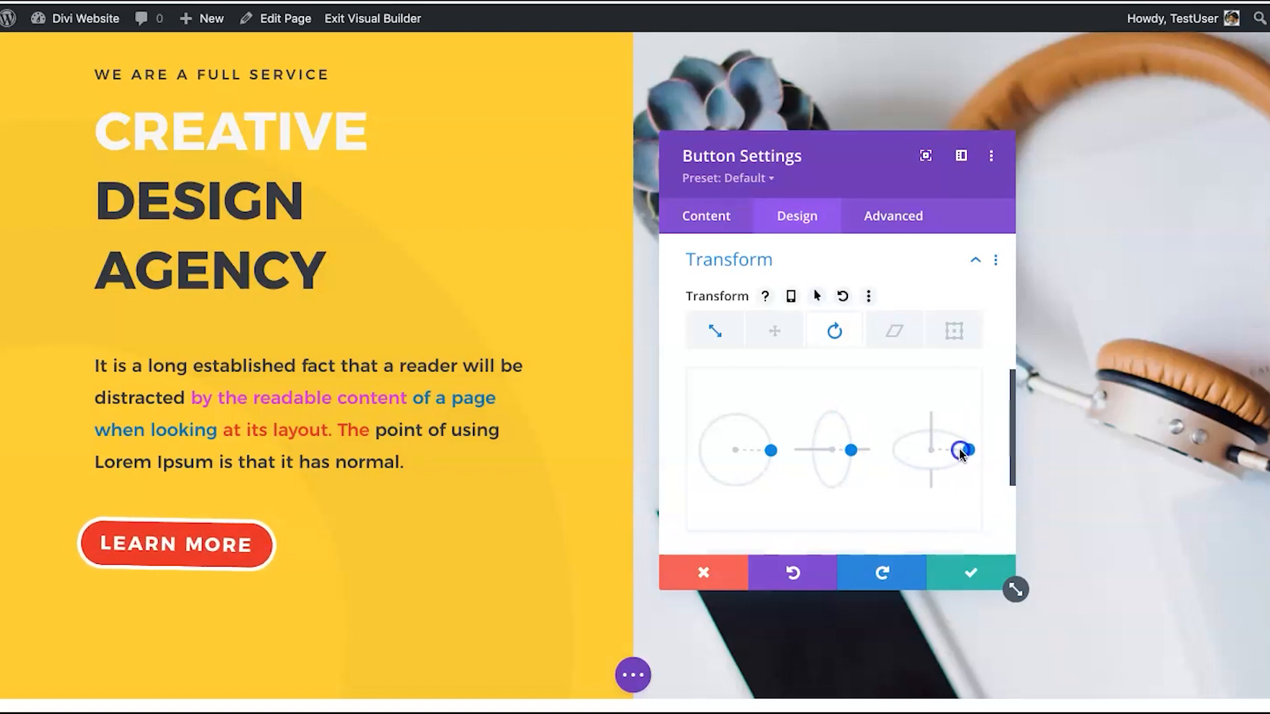
Skew the Learn More button by -1deg and enable separate desktop and hover states for Transform.
{"action": "left_click", "coordinate": [896, 331]}
{"action": "mouse_move", "coordinate": [794, 483]}
{"action": "left_mouse_down"}
{"action": "mouse_move", "coordinate": [773, 485]}
{"action": "mouse_move", "coordinate": [794, 483]}
{"action": "left_mouse_up"}
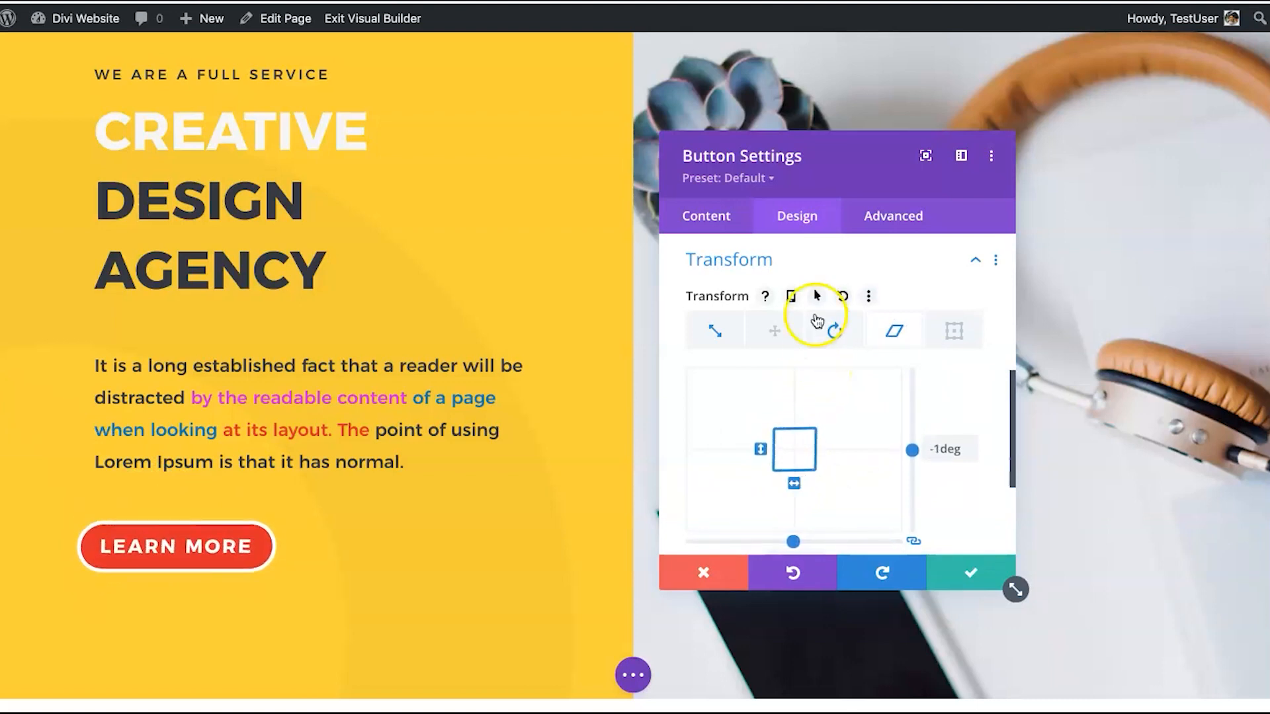
{"action": "left_click", "coordinate": [815, 296]}
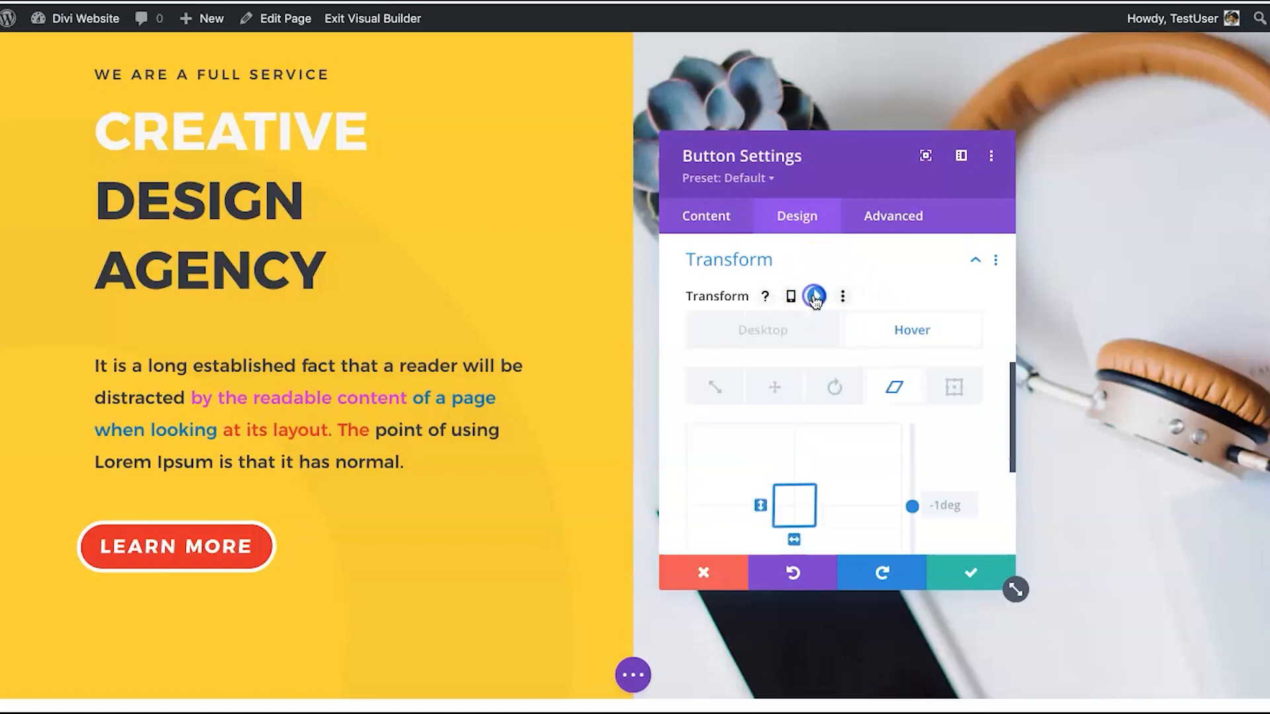
{"action": "left_click", "coordinate": [885, 337]}
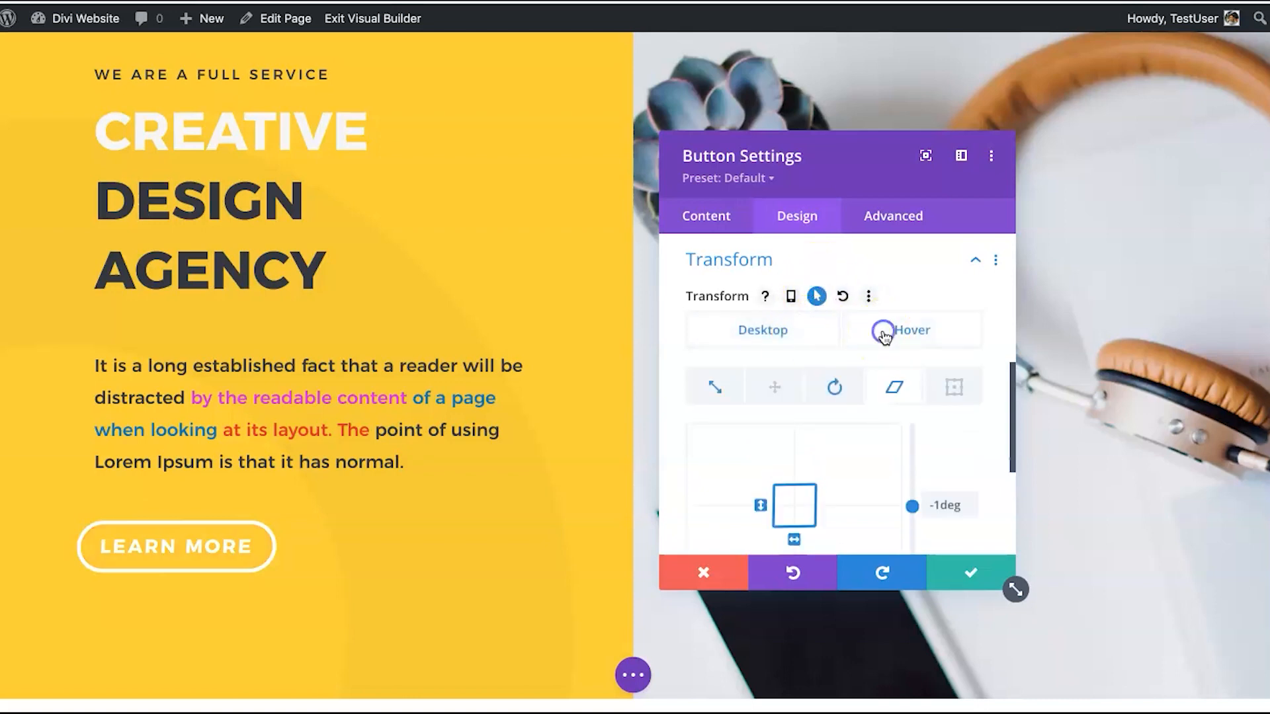
Skew the Learn More button to 7deg for the hover state, compare it with the desktop state and save the button settings.
{"action": "left_click_drag", "start_coordinate": [793, 539], "coordinate": [794, 536]}
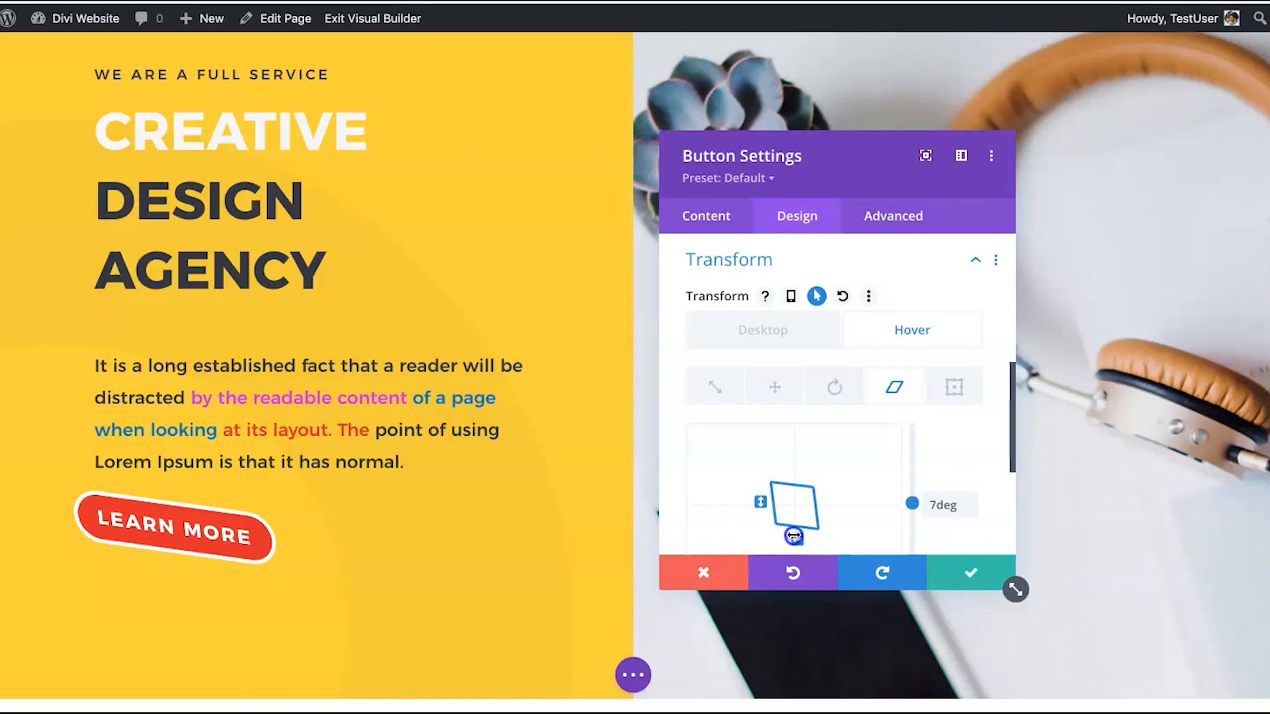
{"action": "left_click", "coordinate": [781, 328]}
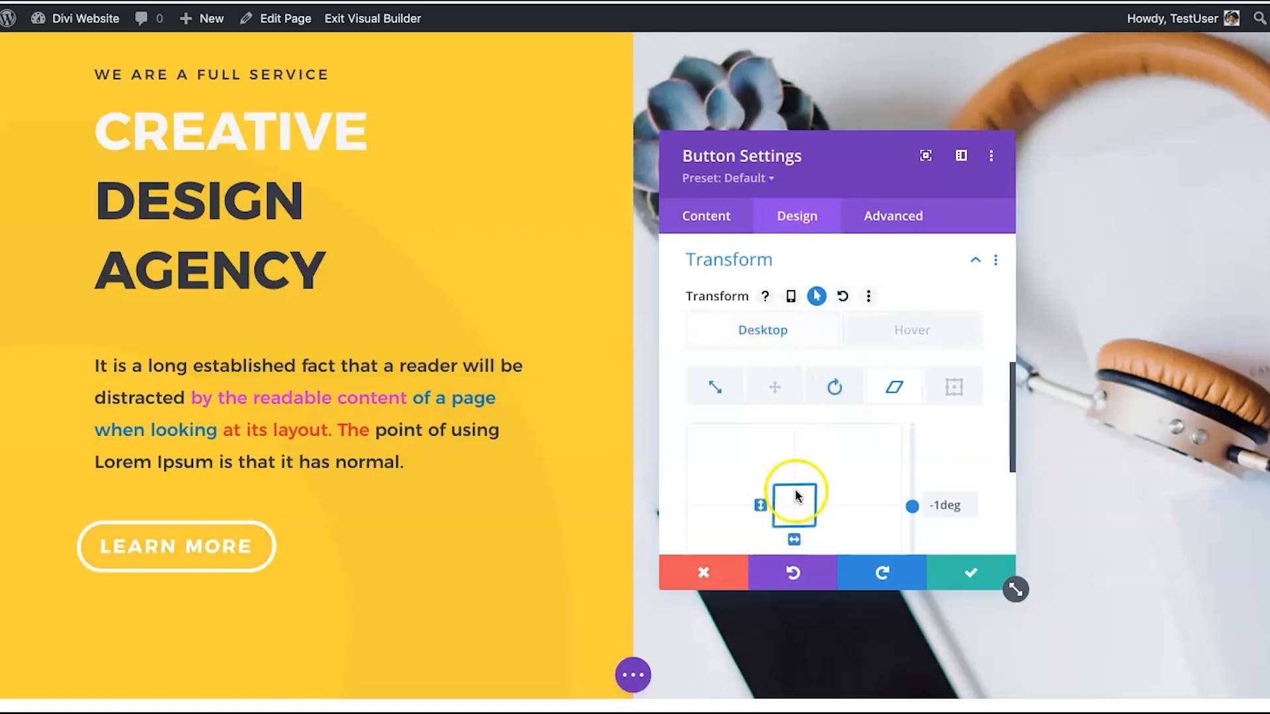
{"action": "left_click", "coordinate": [872, 329]}
{"action": "left_click", "coordinate": [796, 330]}
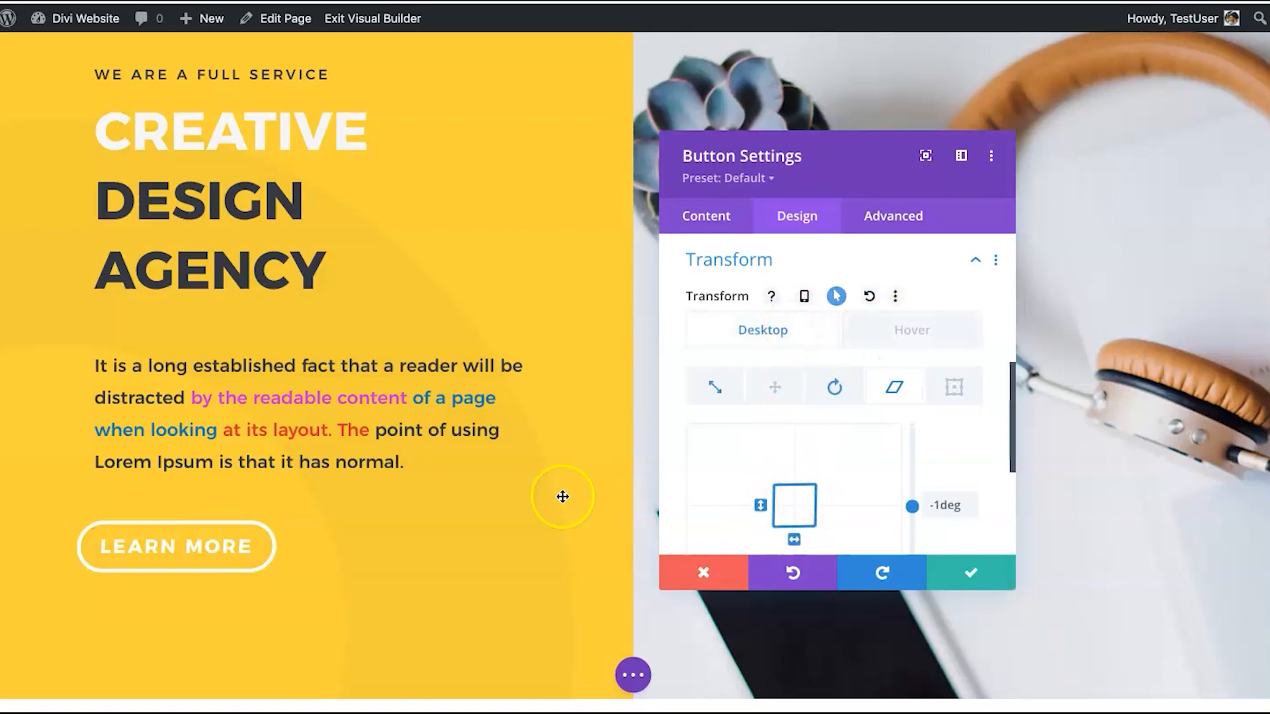
{"action": "left_click", "coordinate": [946, 568]}
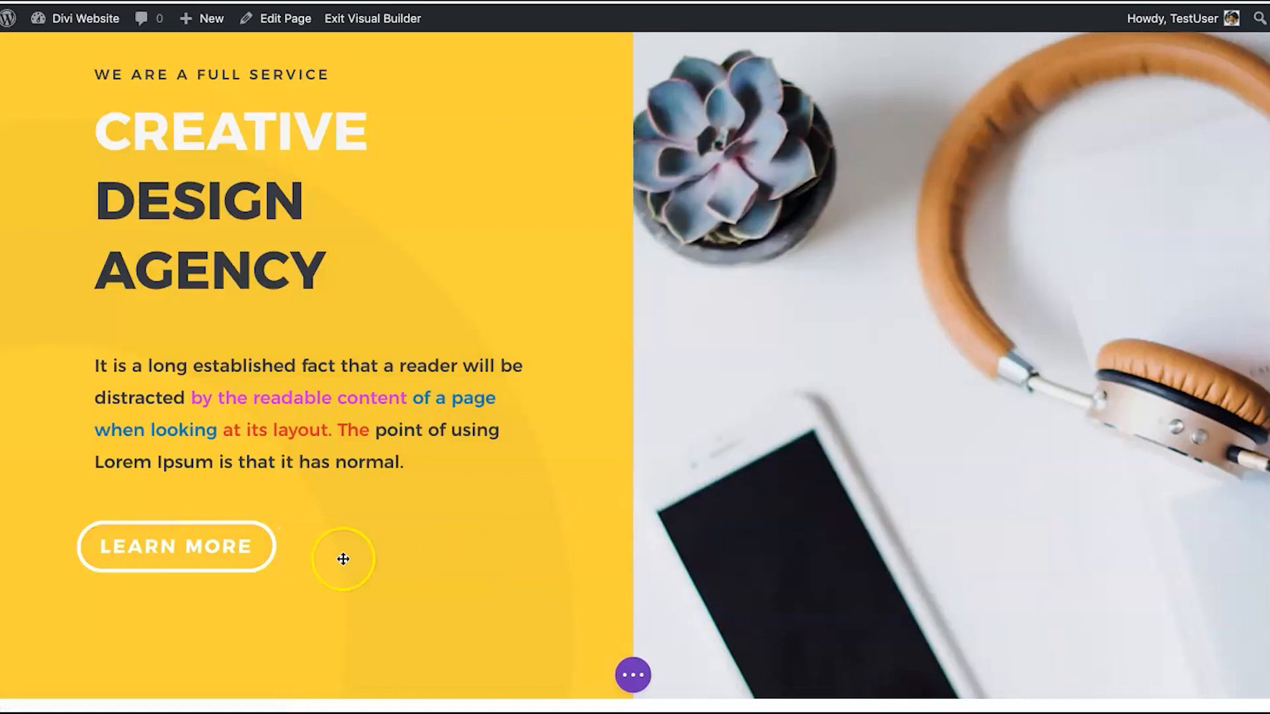
Reopen the Learn More button's settings and review its desktop Transform options for scale, translate, rotate and skew.
{"action": "mouse_move", "coordinate": [307, 561]}
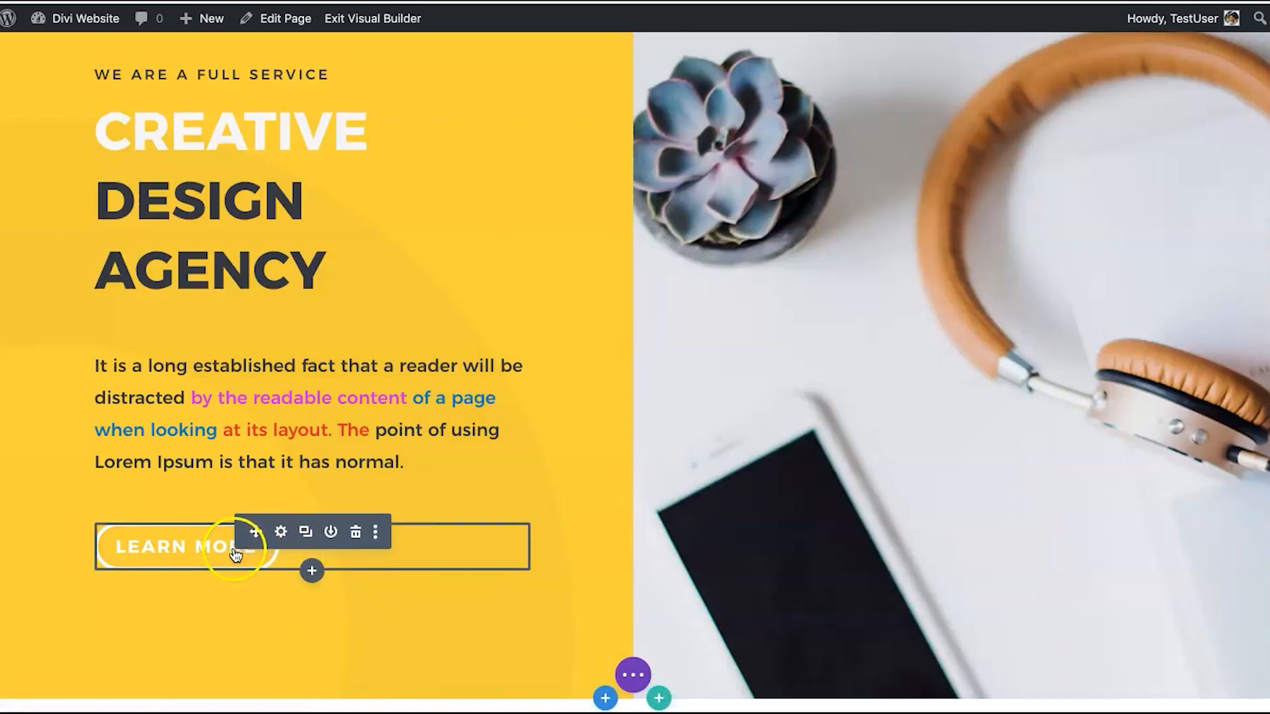
{"action": "left_click", "coordinate": [289, 536]}
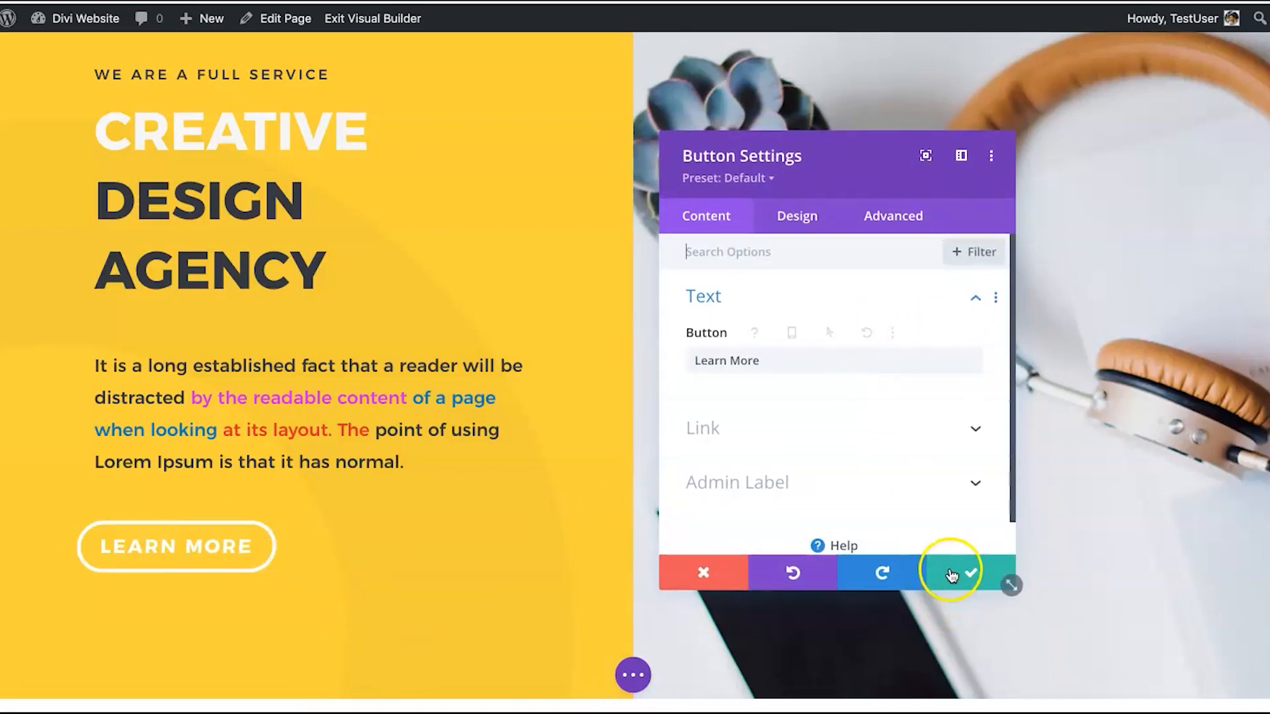
{"action": "left_click", "coordinate": [796, 218]}
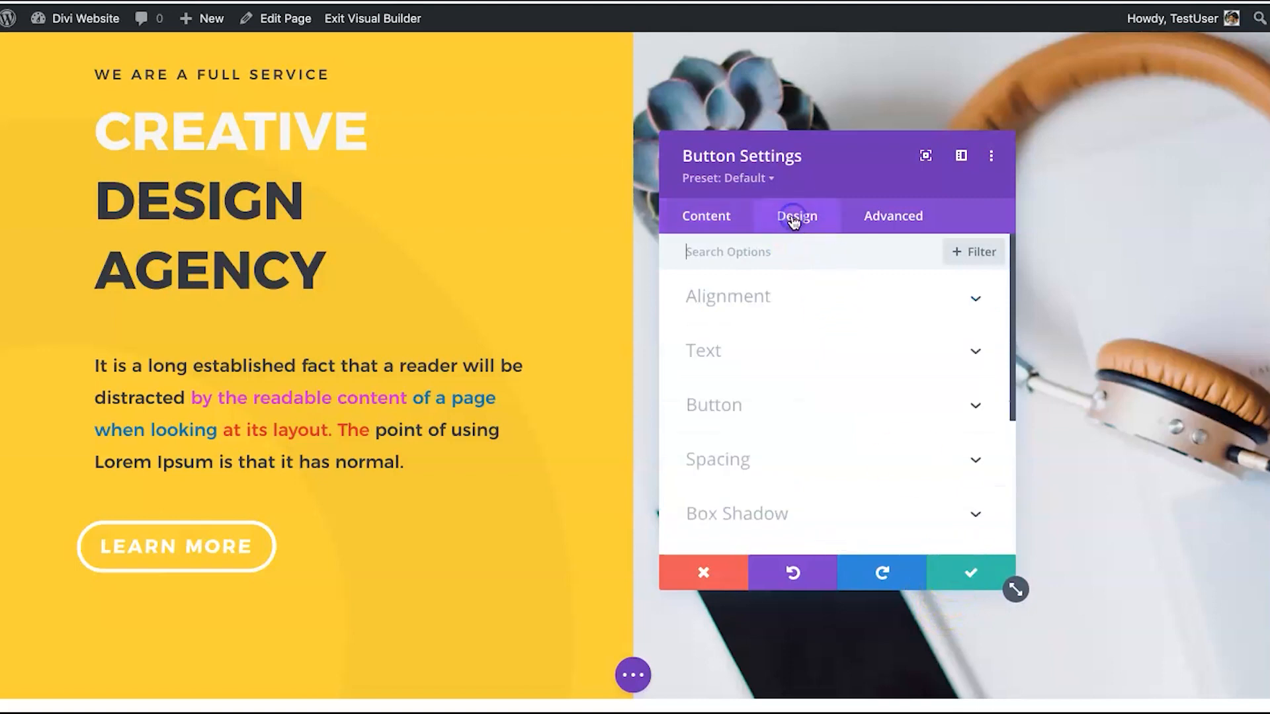
{"action": "scroll", "coordinate": [792, 461], "scroll_direction": "down", "scroll_amount": 1}
{"action": "scroll", "coordinate": [793, 461], "scroll_direction": "down", "scroll_amount": 3}
{"action": "left_click", "coordinate": [819, 407]}
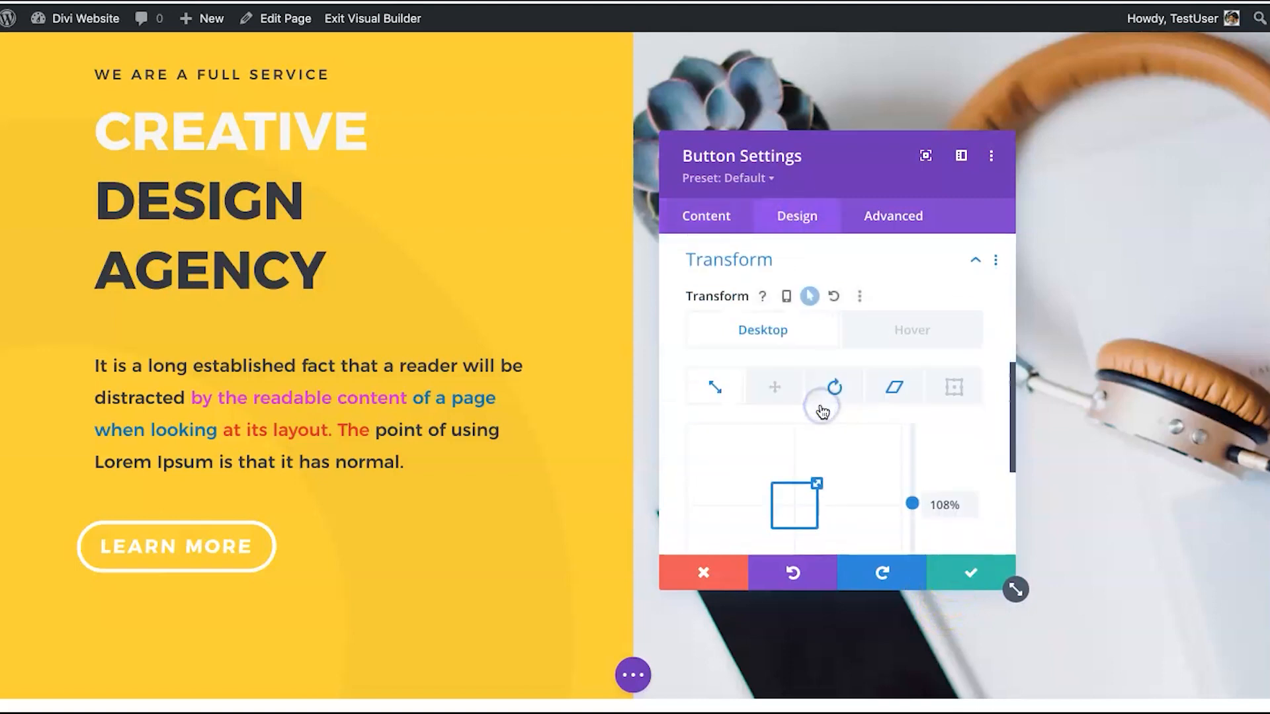
{"action": "left_click", "coordinate": [769, 401]}
{"action": "left_click", "coordinate": [837, 390]}
{"action": "left_click", "coordinate": [899, 389]}
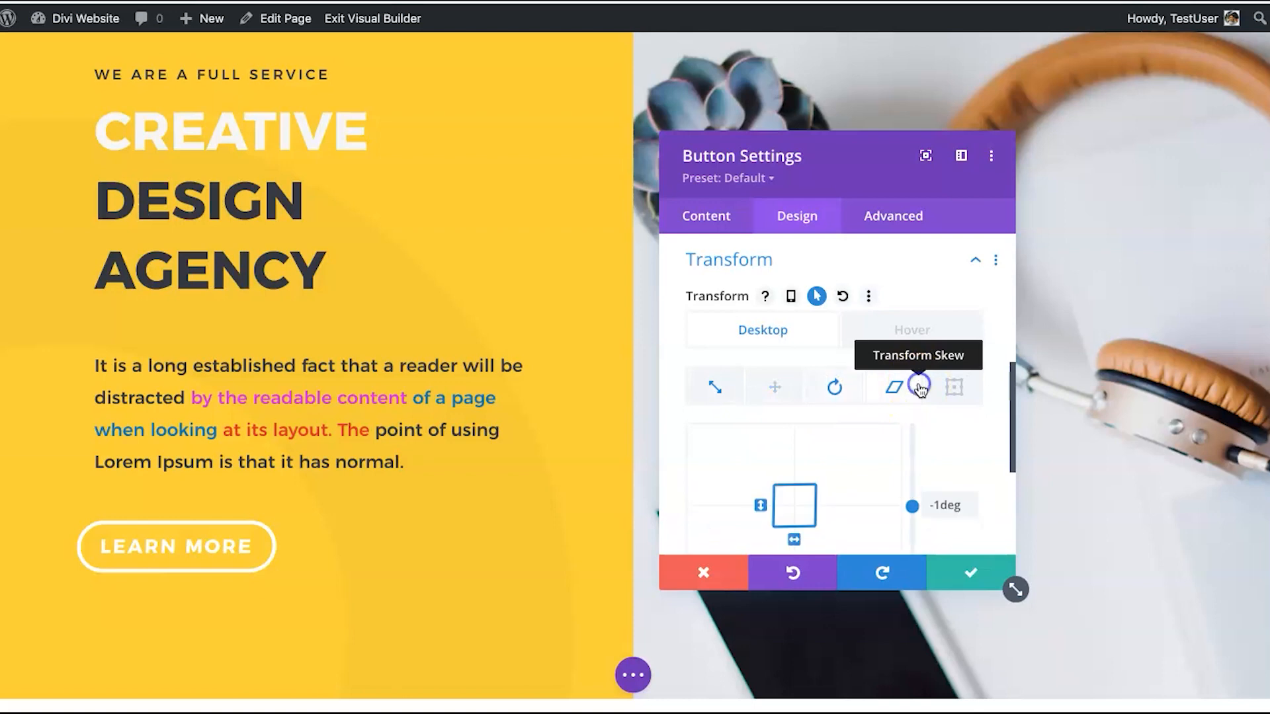
Try moving the button's transform origin to 99% vertically and 67% horizontally, and discard the changes.
{"action": "left_click", "coordinate": [945, 389]}
{"action": "scroll", "coordinate": [944, 389], "scroll_direction": "down", "scroll_amount": 2}
{"action": "left_click", "coordinate": [815, 372]}
{"action": "left_click_drag", "start_coordinate": [911, 361], "coordinate": [904, 402]}
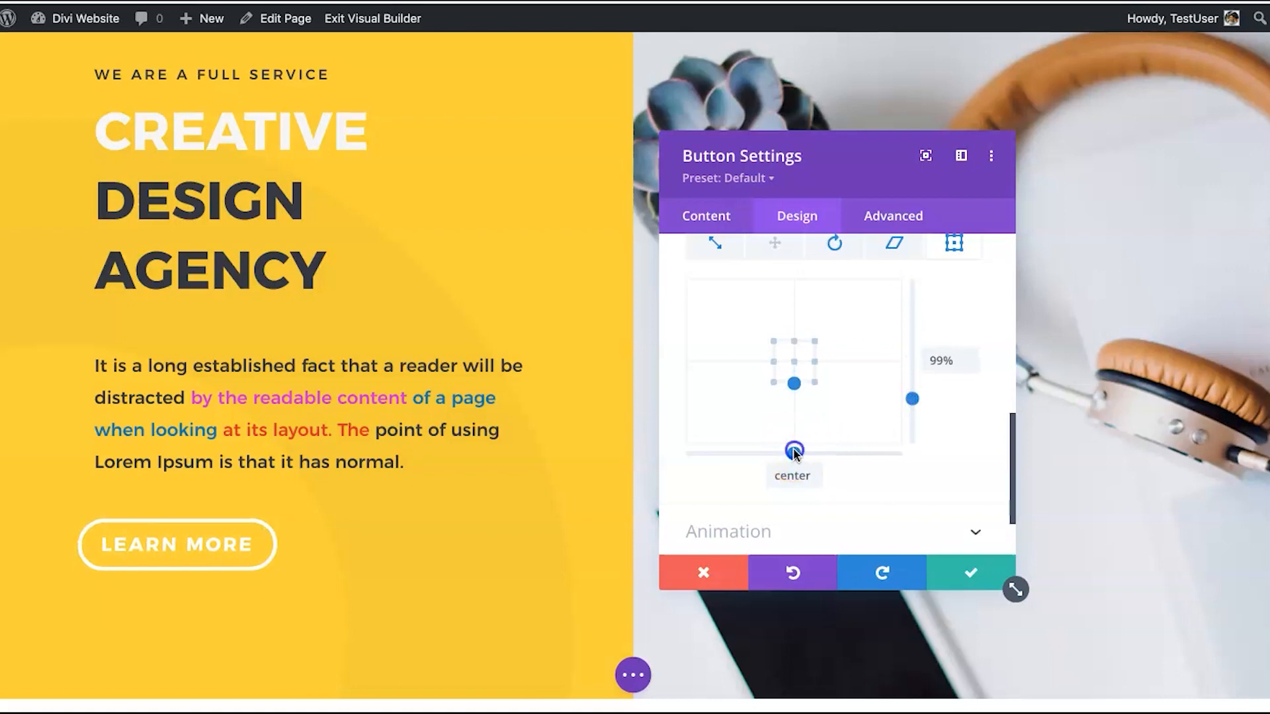
{"action": "left_click_drag", "start_coordinate": [794, 452], "coordinate": [814, 453]}
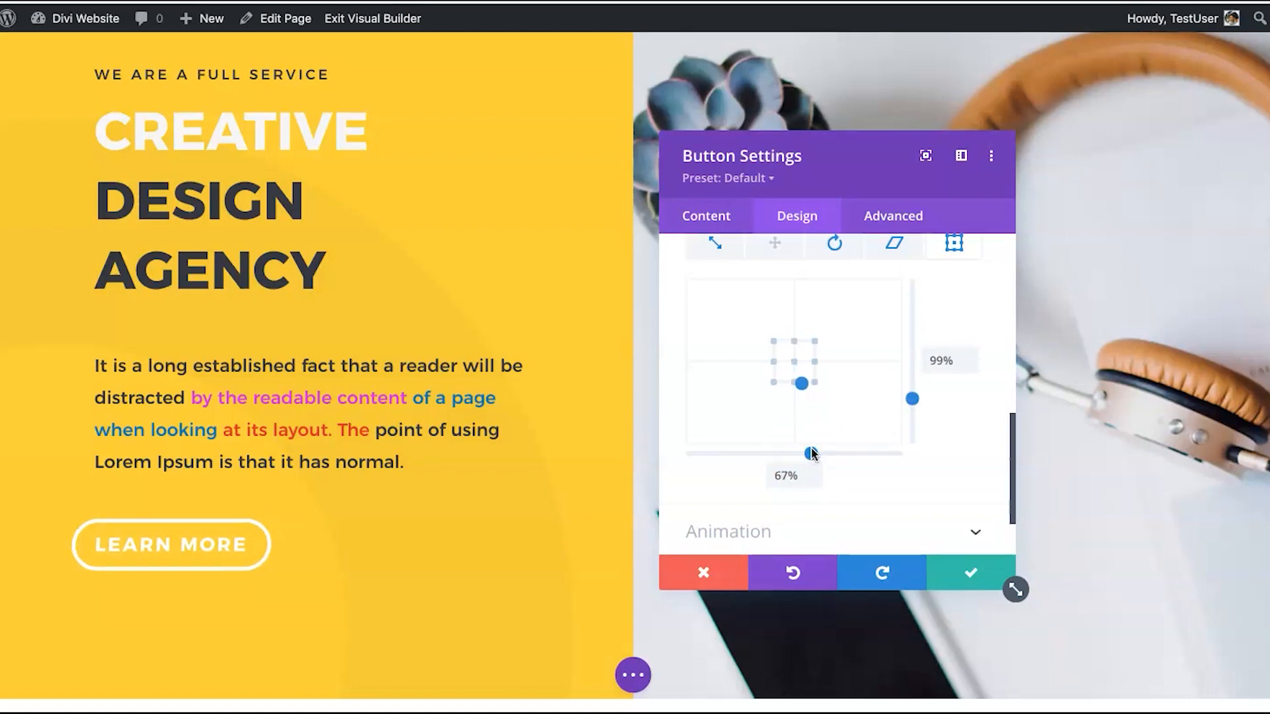
{"action": "left_click", "coordinate": [721, 562]}
Preview the Zoom, Flip, Fold, Roll, Bounce and Slide animation styles on the Learn More button, finishing with Fade selected.
{"action": "left_click", "coordinate": [283, 533]}
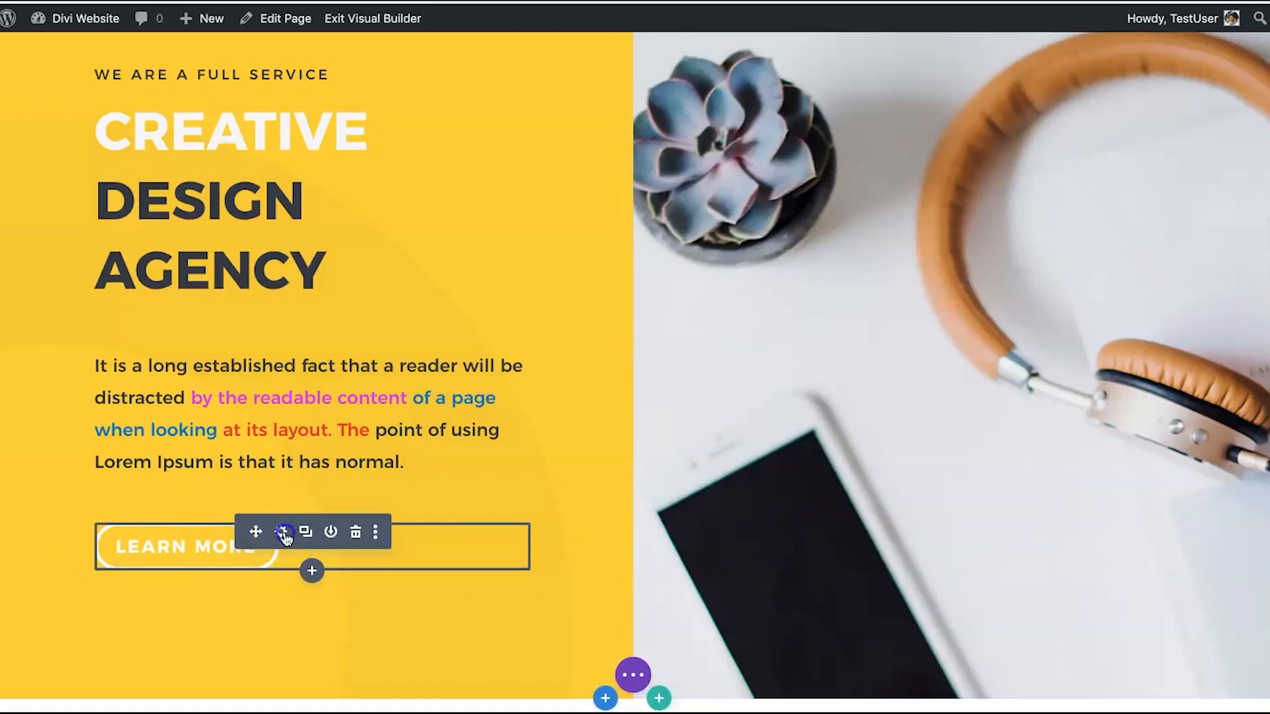
{"action": "left_click", "coordinate": [796, 218]}
{"action": "scroll", "coordinate": [811, 355], "scroll_direction": "down", "scroll_amount": 4}
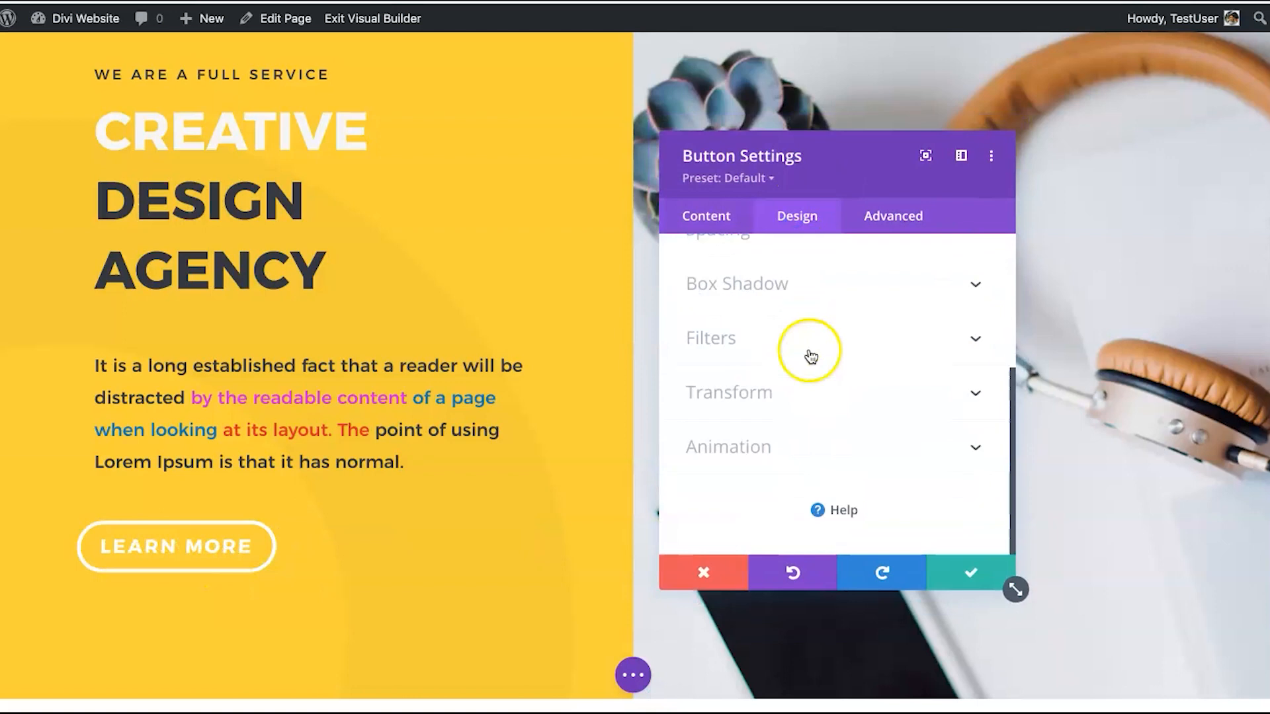
{"action": "left_click", "coordinate": [787, 449]}
{"action": "scroll", "coordinate": [782, 447], "scroll_direction": "down", "scroll_amount": 1}
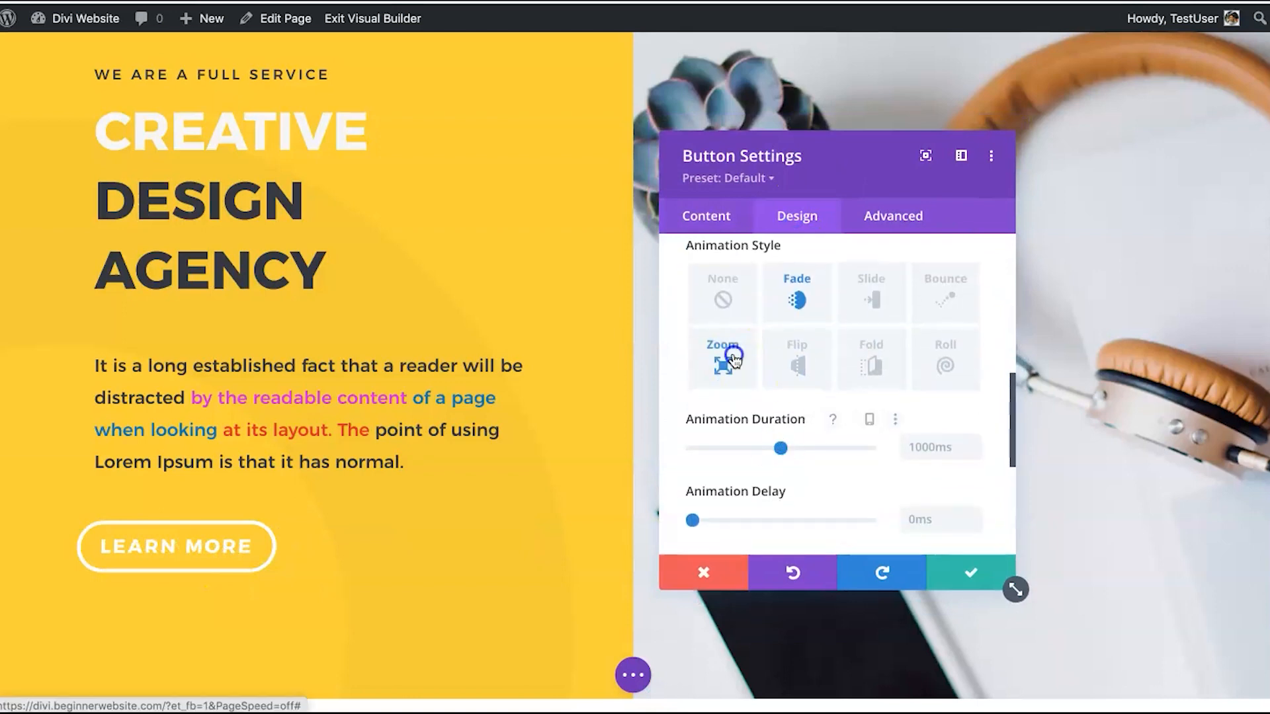
{"action": "left_click", "coordinate": [731, 357]}
{"action": "left_click", "coordinate": [801, 354]}
{"action": "left_click", "coordinate": [843, 364]}
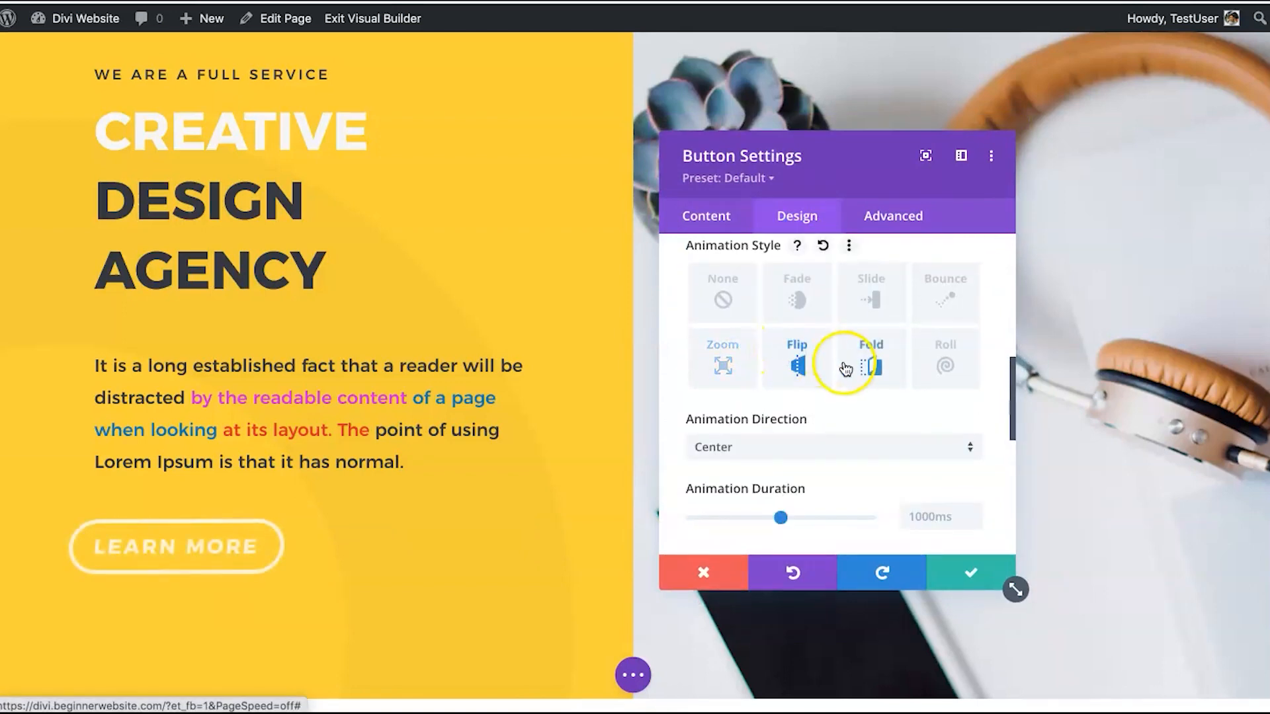
{"action": "left_click", "coordinate": [944, 360]}
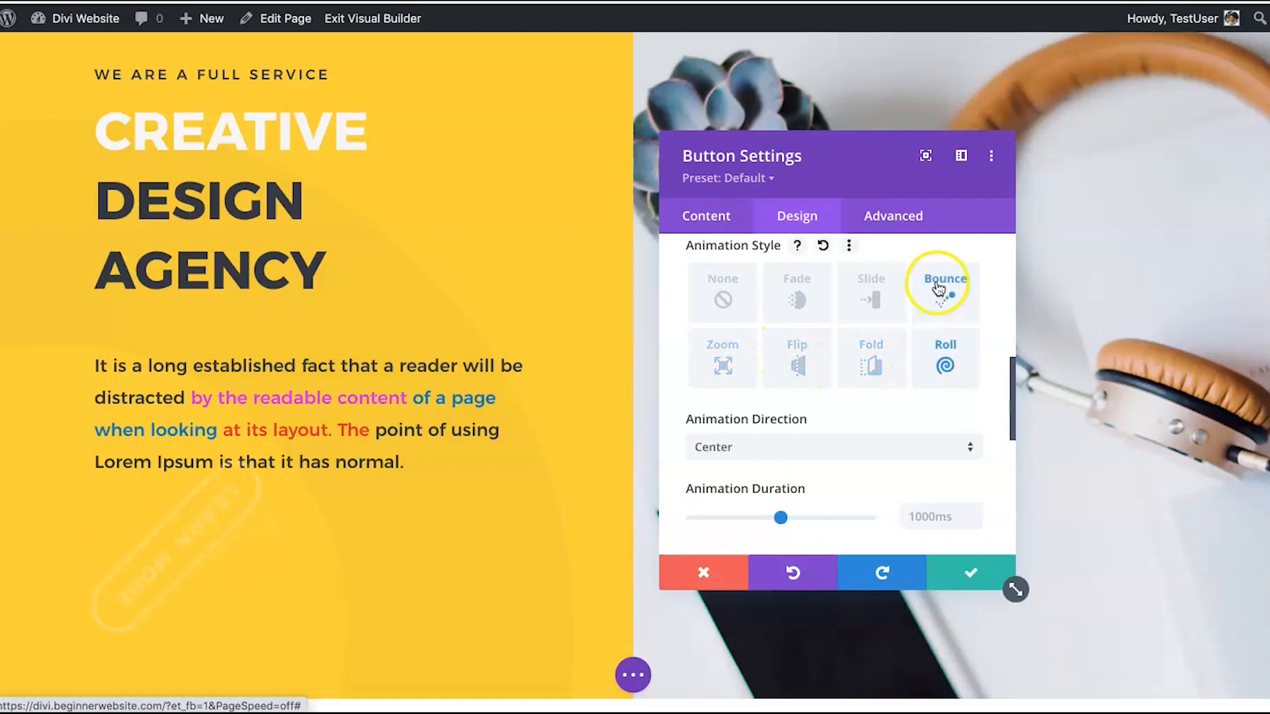
{"action": "left_click", "coordinate": [939, 291]}
{"action": "left_click", "coordinate": [870, 292]}
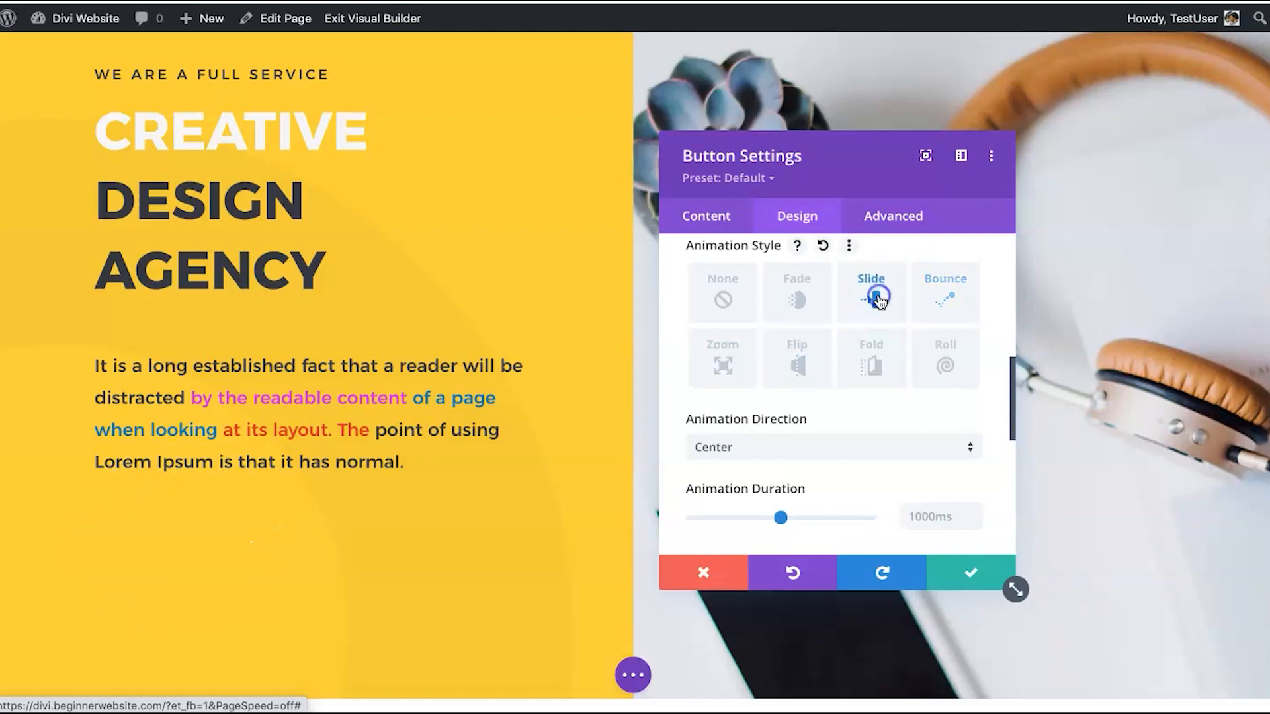
{"action": "left_click", "coordinate": [816, 284]}
Examine the button's advanced Visibility options for disabling it per device and controlling overflow, and collapse them.
{"action": "left_click", "coordinate": [888, 214]}
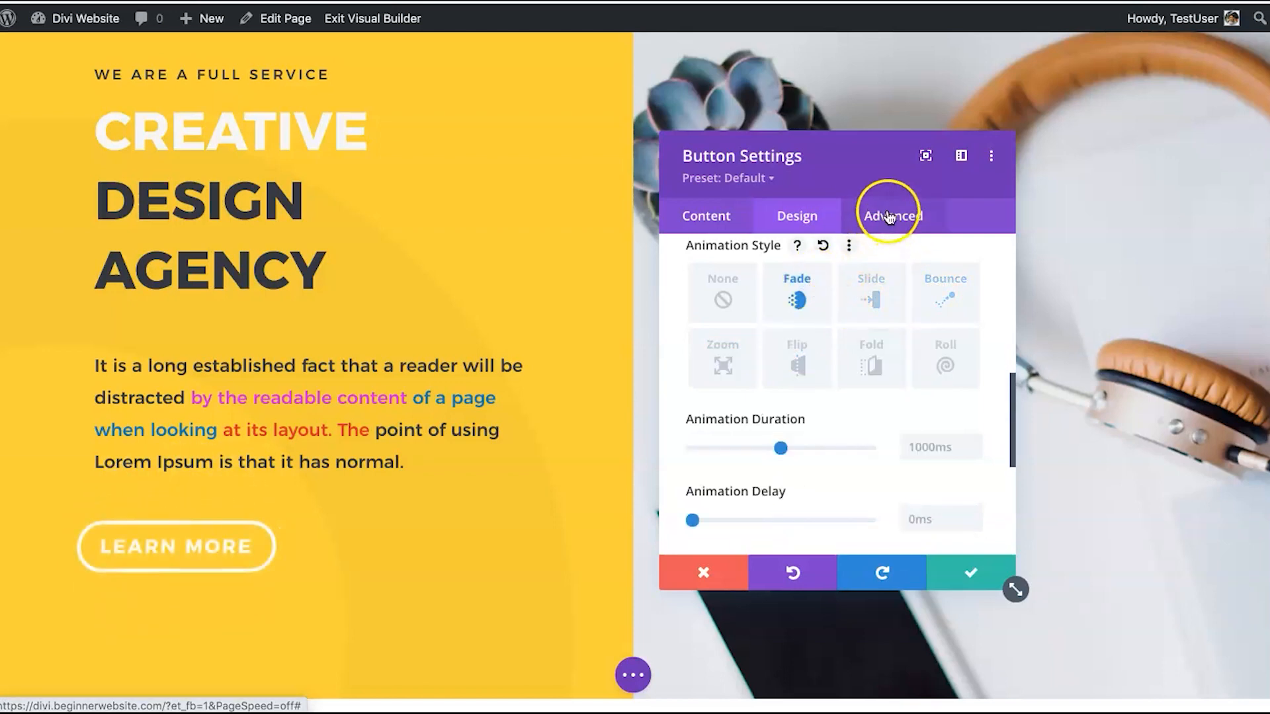
{"action": "scroll", "coordinate": [847, 405], "scroll_direction": "down", "scroll_amount": 3}
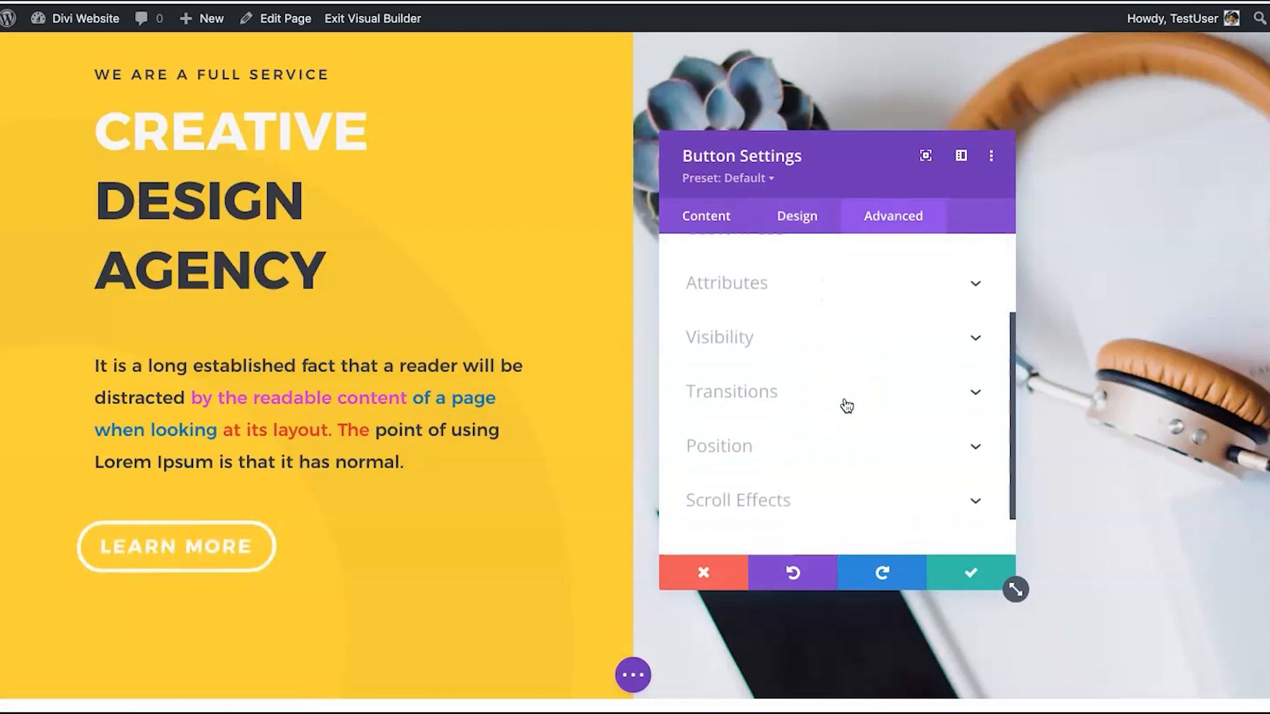
{"action": "left_click", "coordinate": [737, 349]}
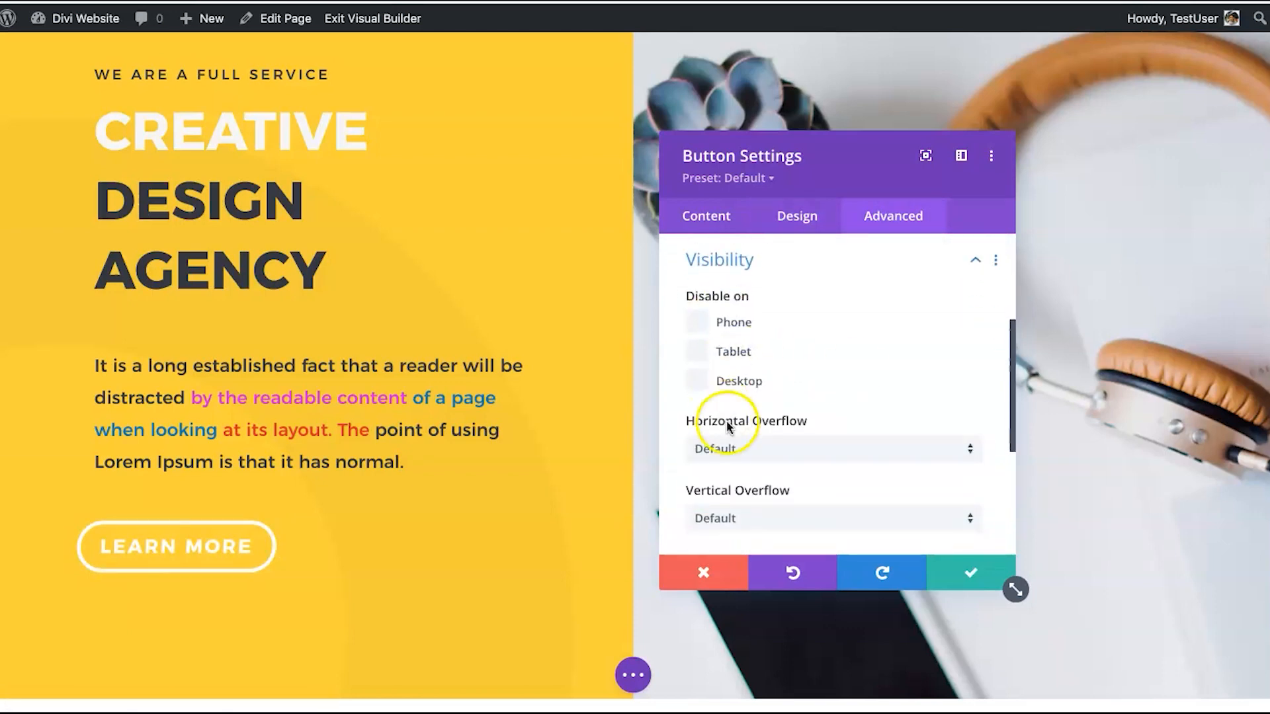
{"action": "scroll", "coordinate": [761, 365], "scroll_direction": "up", "scroll_amount": 3}
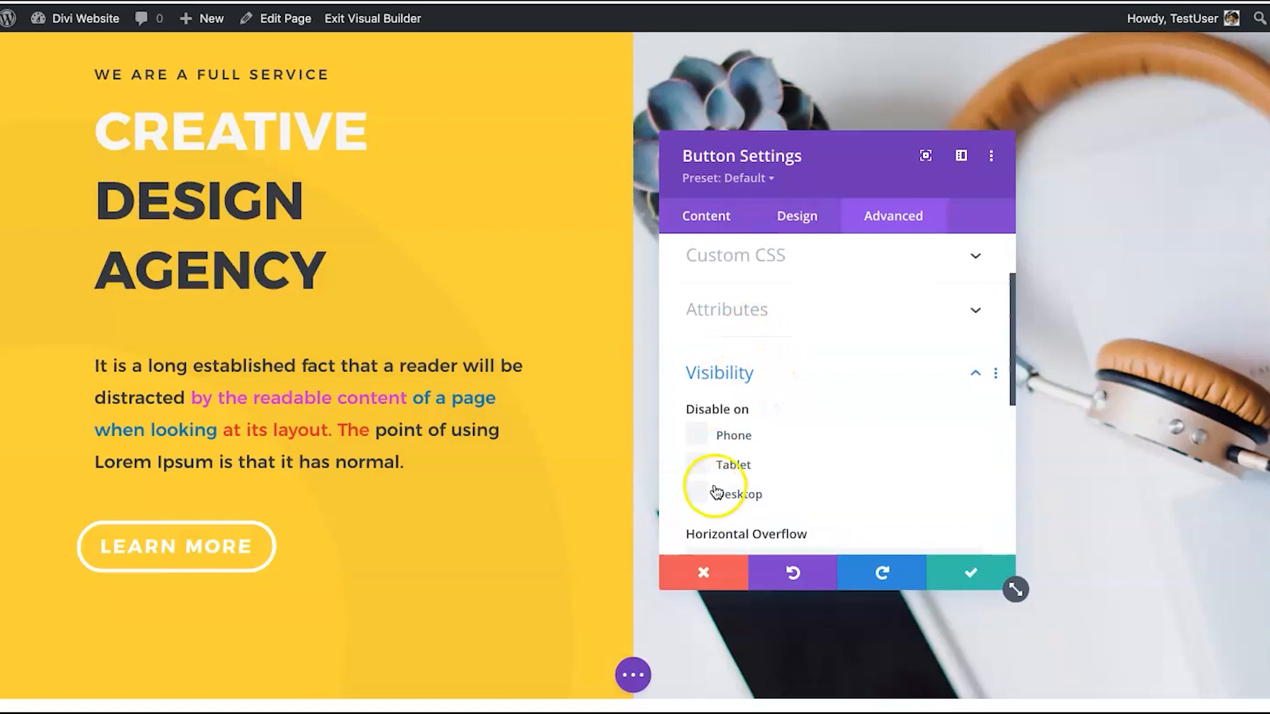
{"action": "scroll", "coordinate": [721, 397], "scroll_direction": "down", "scroll_amount": 3}
{"action": "scroll", "coordinate": [730, 456], "scroll_direction": "up", "scroll_amount": 3}
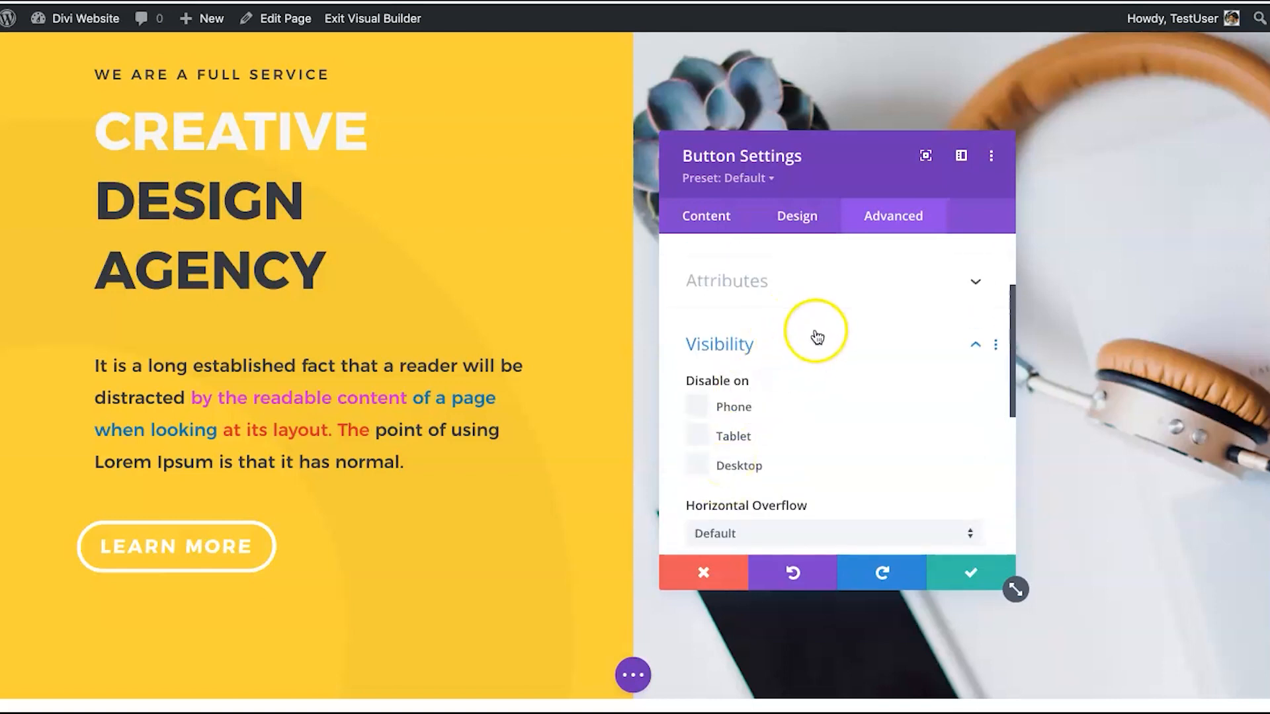
{"action": "left_click", "coordinate": [817, 342]}
{"action": "scroll", "coordinate": [816, 456], "scroll_direction": "down", "scroll_amount": 1}
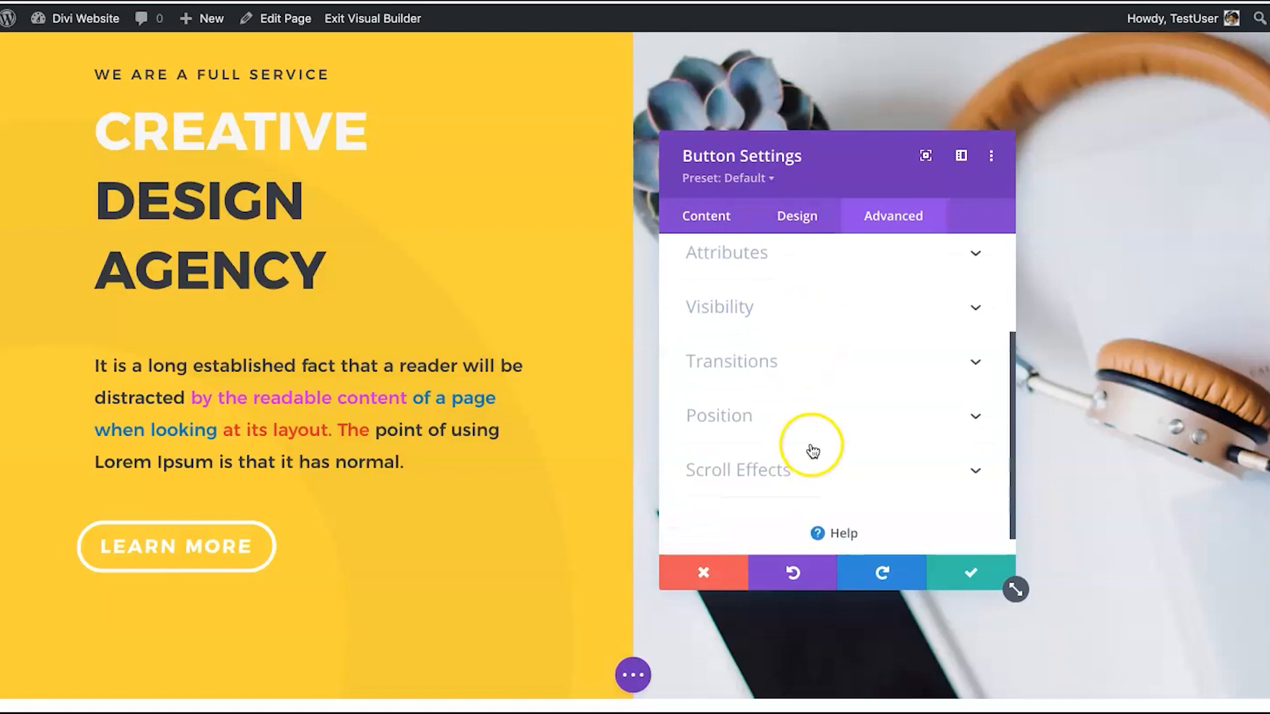
Look at the button's Position and Transitions options, collapsing each group again.
{"action": "scroll", "coordinate": [792, 414], "scroll_direction": "down", "scroll_amount": 1}
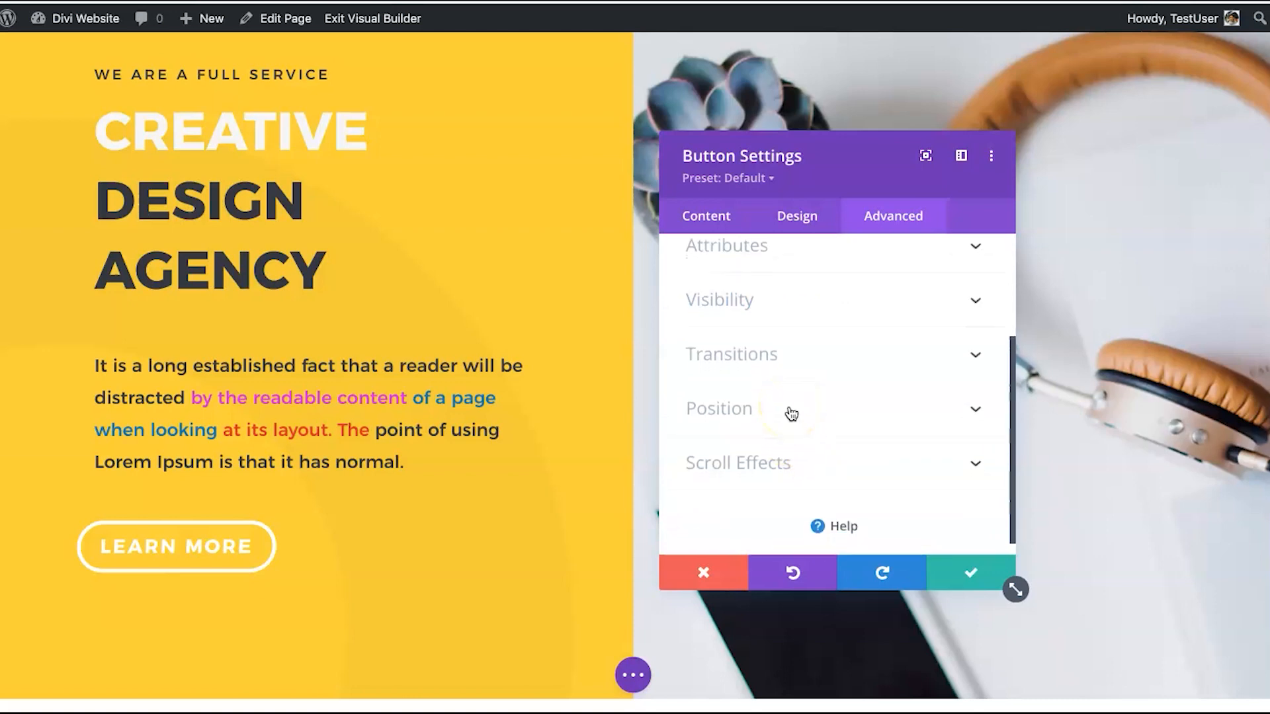
{"action": "left_click", "coordinate": [791, 414]}
{"action": "left_click", "coordinate": [759, 284]}
{"action": "left_click", "coordinate": [761, 399]}
{"action": "left_click", "coordinate": [755, 272]}
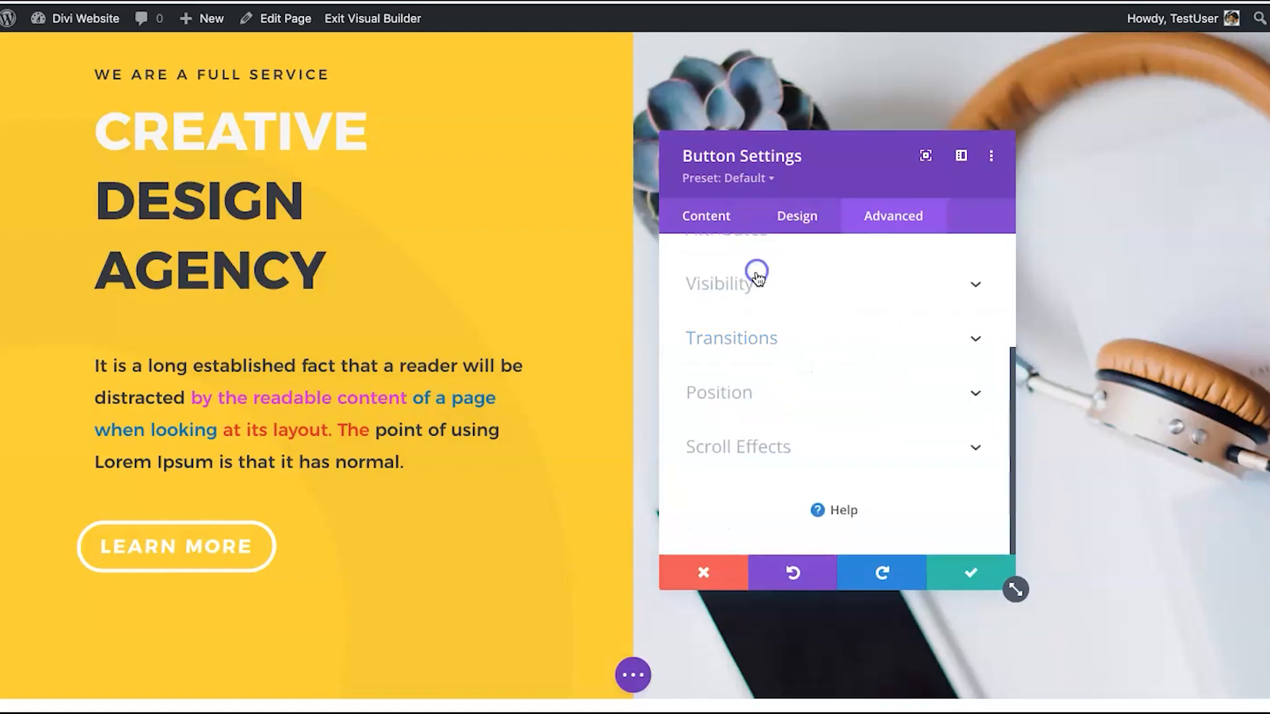
Look over the button's Custom CSS and CSS ID & Classes options and save the button settings.
{"action": "scroll", "coordinate": [817, 415], "scroll_direction": "up", "scroll_amount": 5}
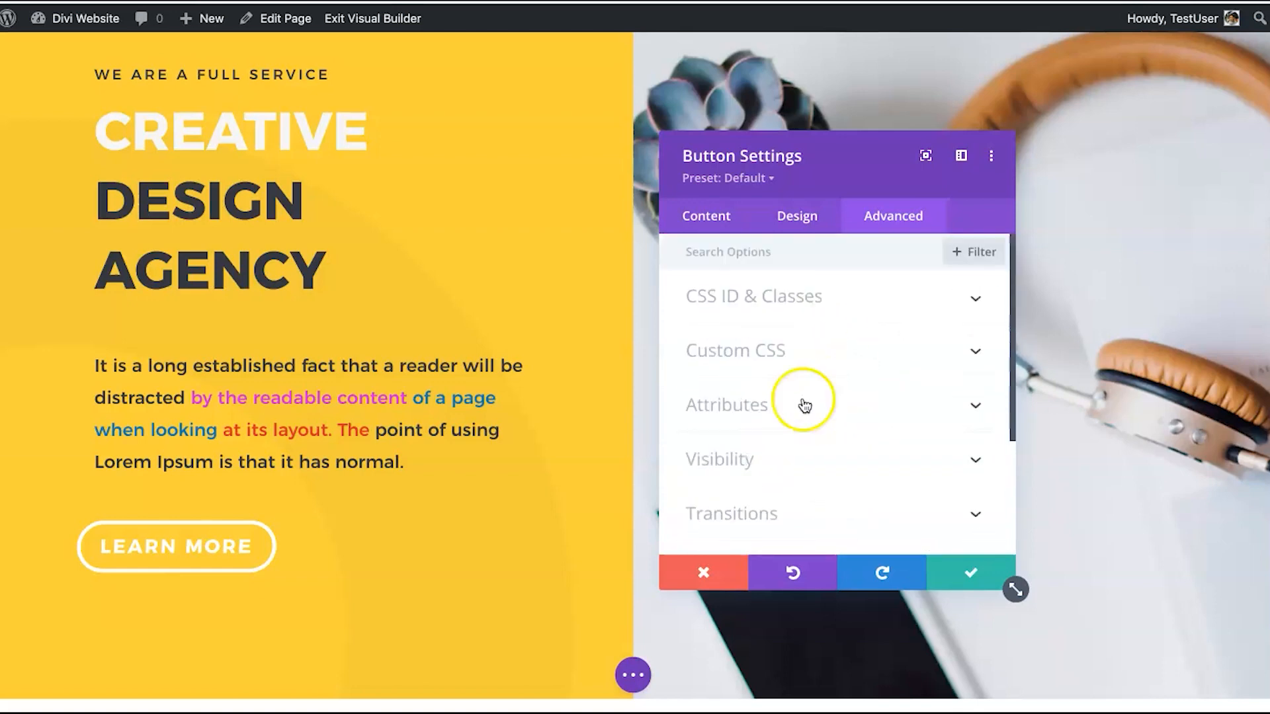
{"action": "left_click", "coordinate": [743, 330]}
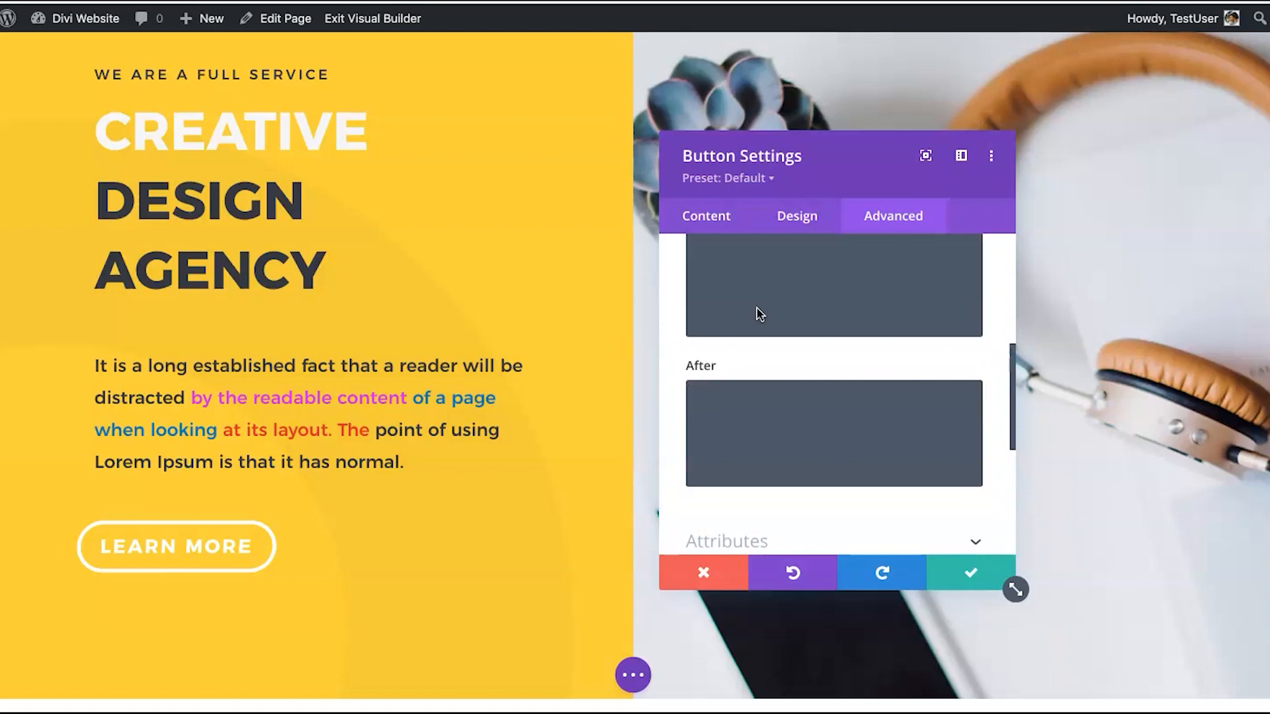
{"action": "left_click", "coordinate": [787, 295]}
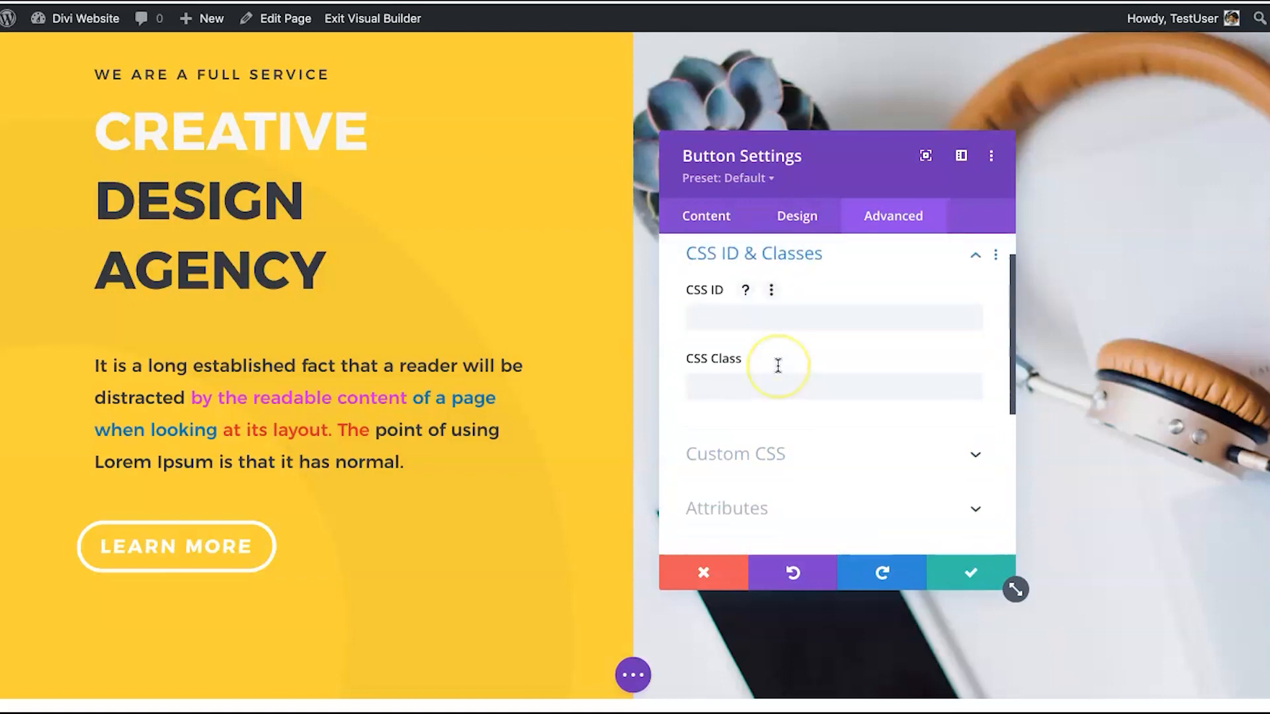
{"action": "left_click", "coordinate": [725, 227]}
{"action": "left_click", "coordinate": [947, 570]}
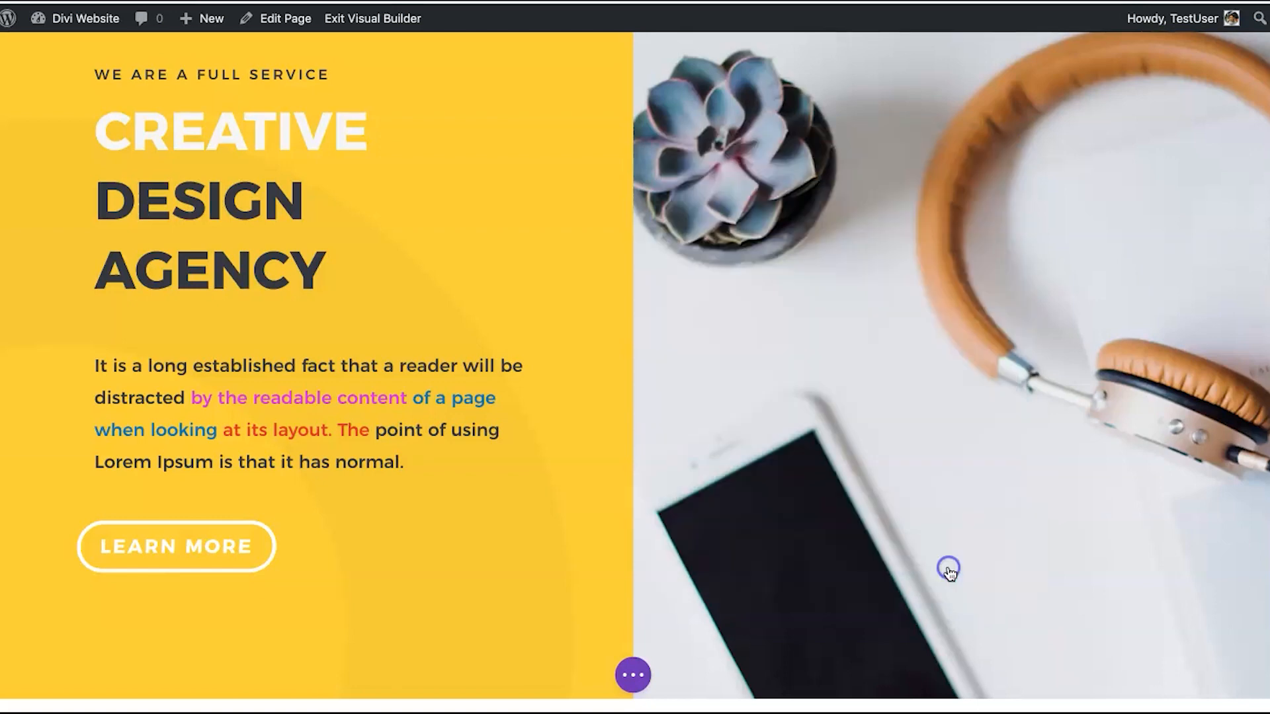
Try adjusting the spacing at the right edge of the Creative Design Agency heading directly on the page.
{"action": "scroll", "coordinate": [432, 415], "scroll_direction": "up", "scroll_amount": 2}
{"action": "mouse_move", "coordinate": [215, 639]}
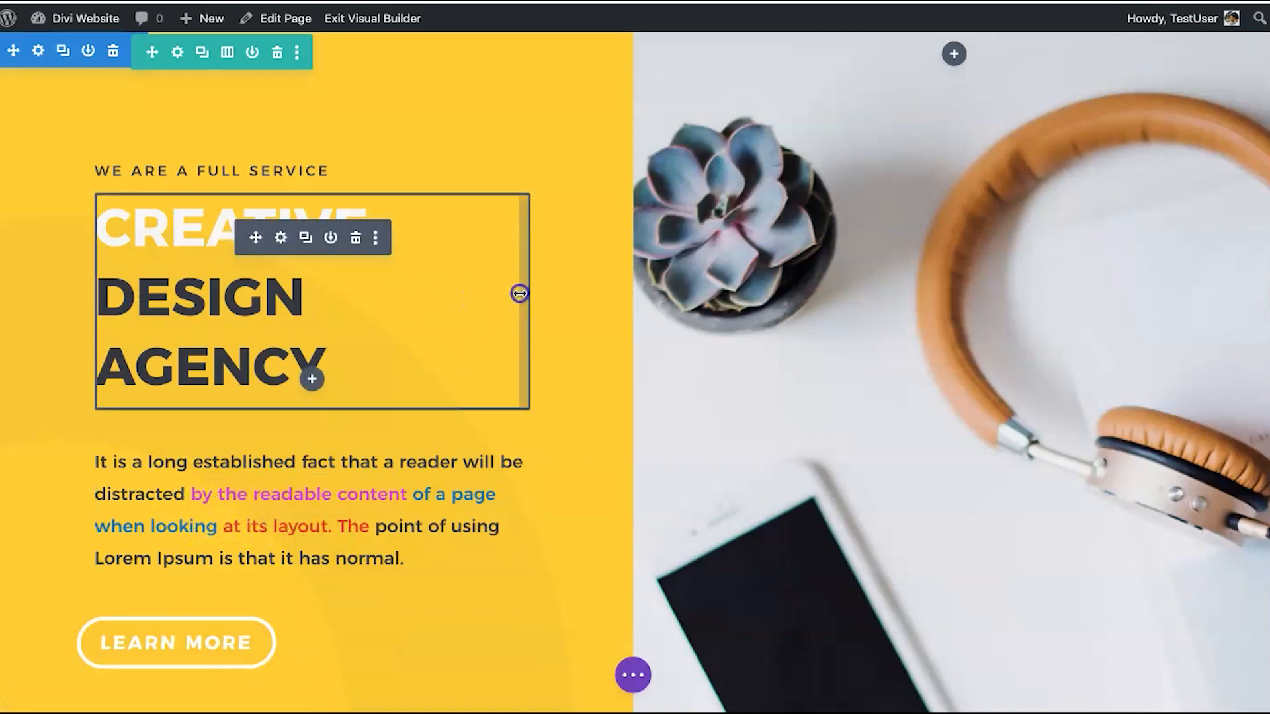
{"action": "mouse_move", "coordinate": [514, 293]}
{"action": "left_mouse_down"}
{"action": "mouse_move", "coordinate": [453, 306]}
{"action": "mouse_move", "coordinate": [496, 308]}
{"action": "left_mouse_up"}
Look through the page's services section, video block and contact form below the hero section, returning to the video.
{"action": "scroll", "coordinate": [496, 309], "scroll_direction": "down", "scroll_amount": 7}
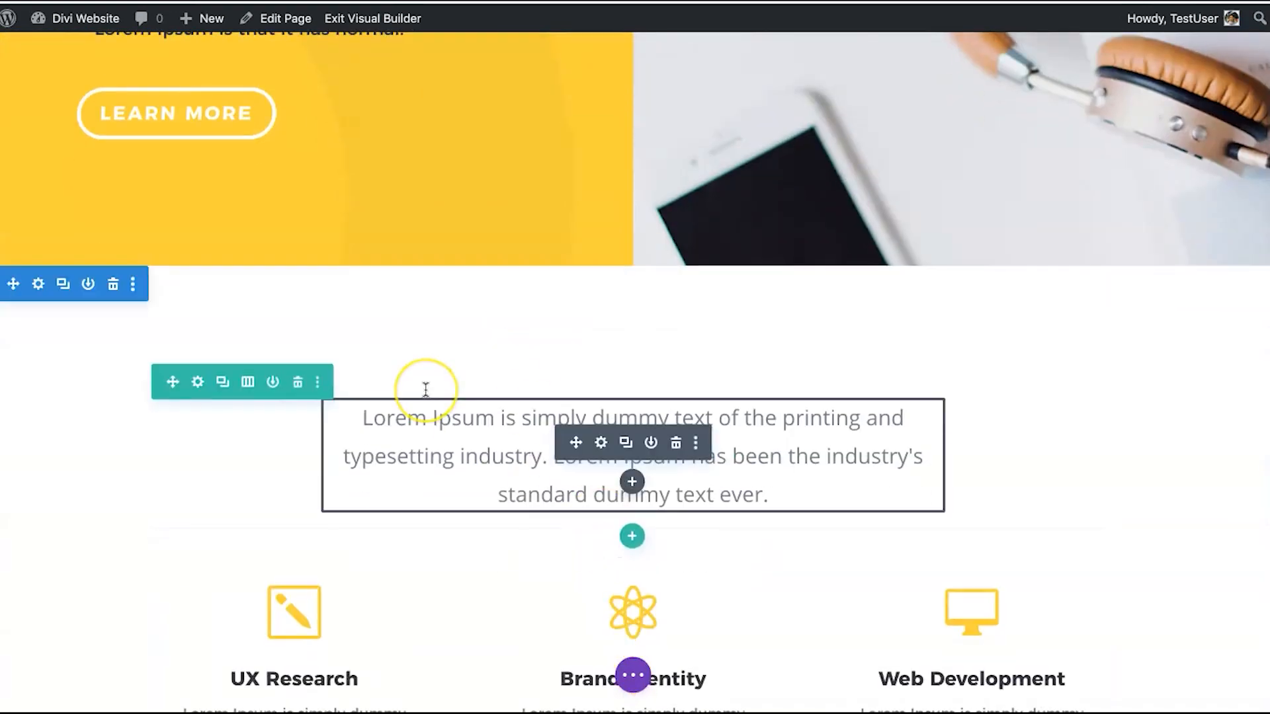
{"action": "scroll", "coordinate": [426, 397], "scroll_direction": "down", "scroll_amount": 10}
{"action": "scroll", "coordinate": [425, 390], "scroll_direction": "down", "scroll_amount": 4}
{"action": "scroll", "coordinate": [425, 396], "scroll_direction": "up", "scroll_amount": 2}
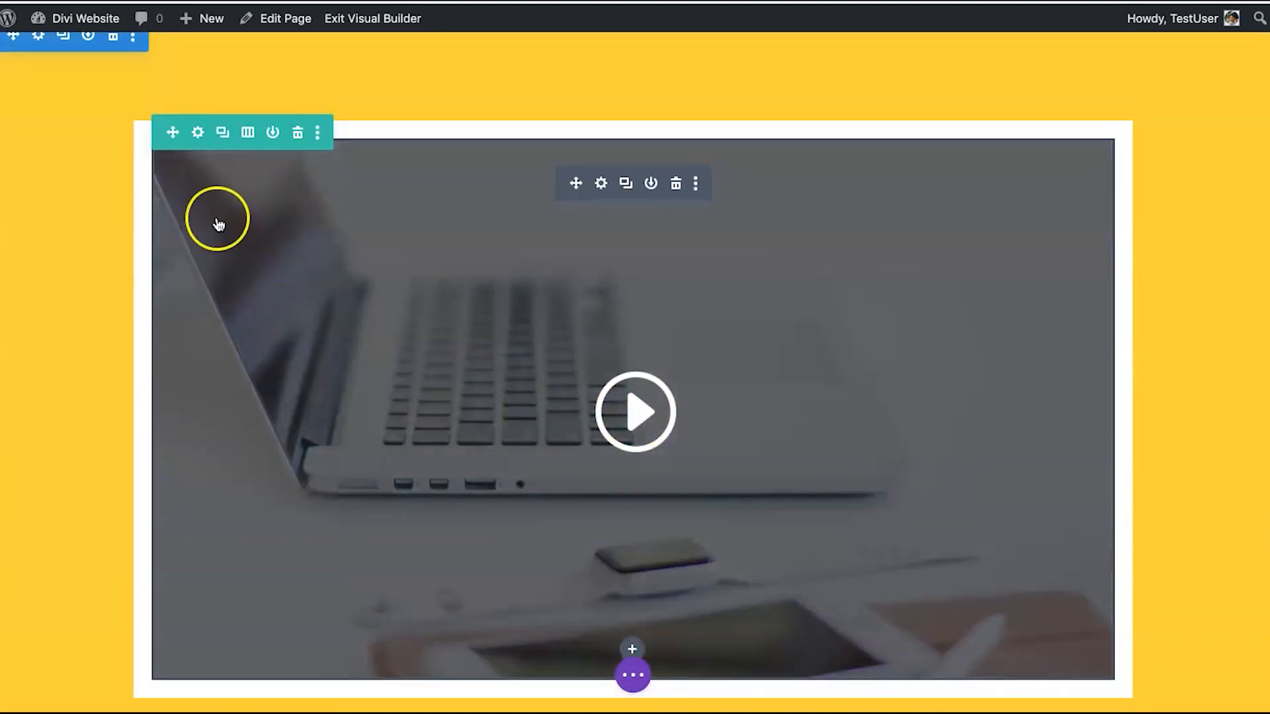
{"action": "scroll", "coordinate": [283, 286], "scroll_direction": "down", "scroll_amount": 4}
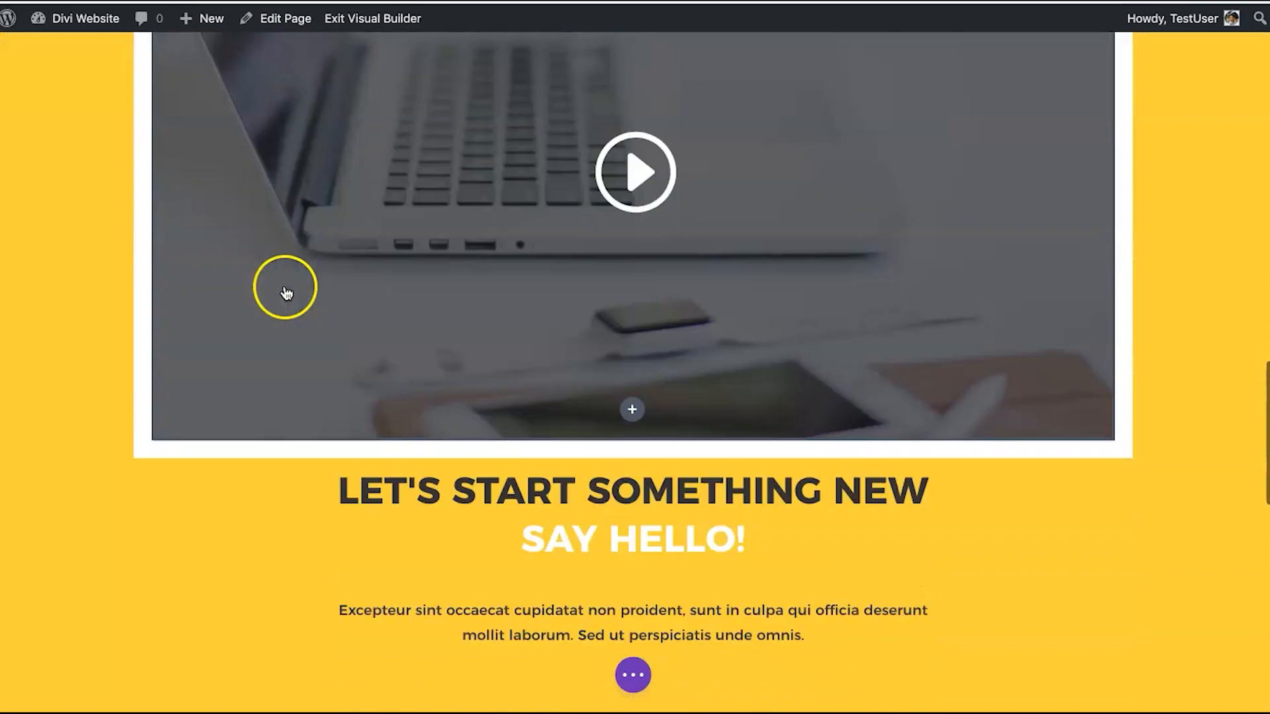
{"action": "scroll", "coordinate": [284, 286], "scroll_direction": "up", "scroll_amount": 3}
{"action": "scroll", "coordinate": [207, 101], "scroll_direction": "down", "scroll_amount": 7}
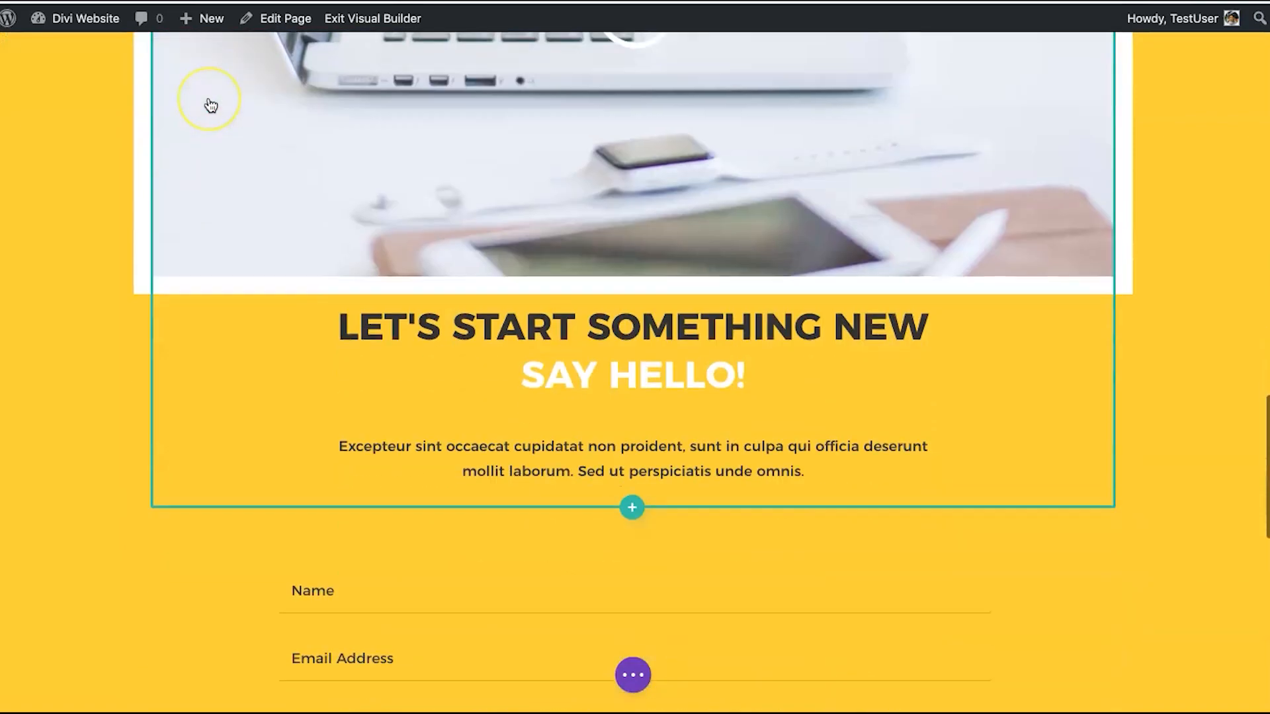
{"action": "scroll", "coordinate": [348, 227], "scroll_direction": "up", "scroll_amount": 1}
{"action": "scroll", "coordinate": [433, 254], "scroll_direction": "up", "scroll_amount": 8}
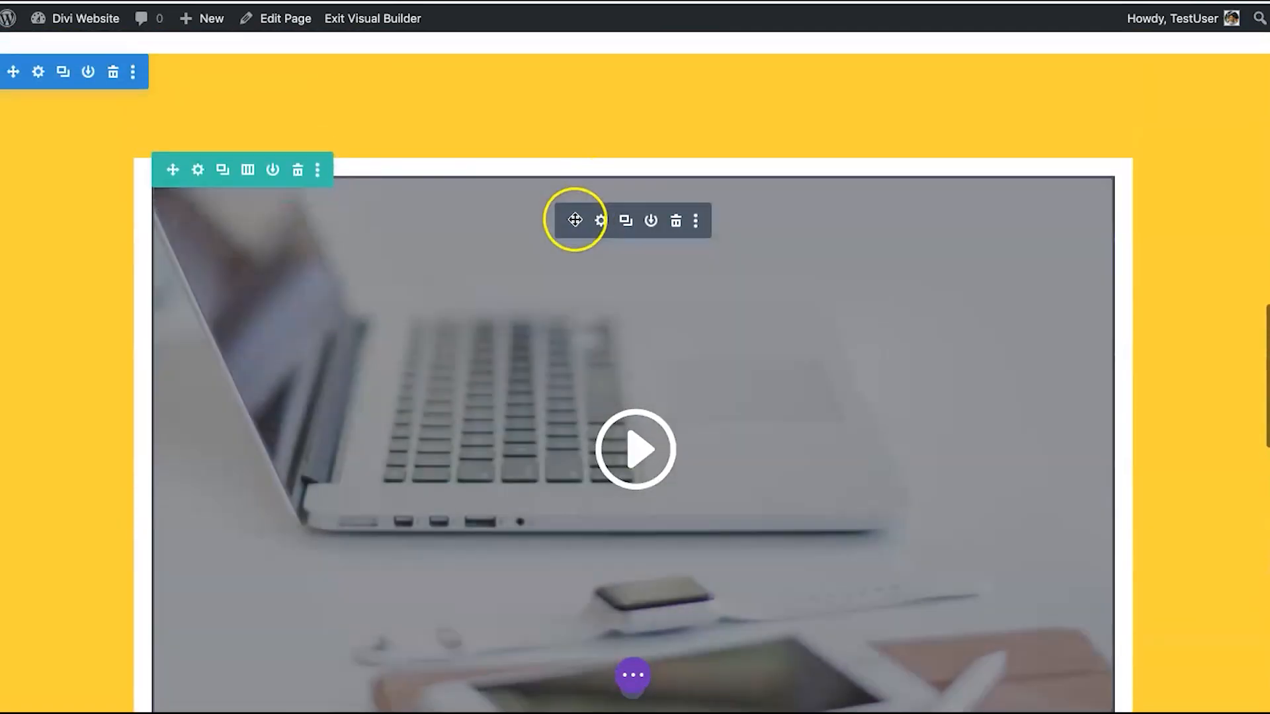
Save the row containing the video to the Divi Library as a global item with the layout name Video Section.
{"action": "left_click_drag", "start_coordinate": [575, 220], "coordinate": [581, 337]}
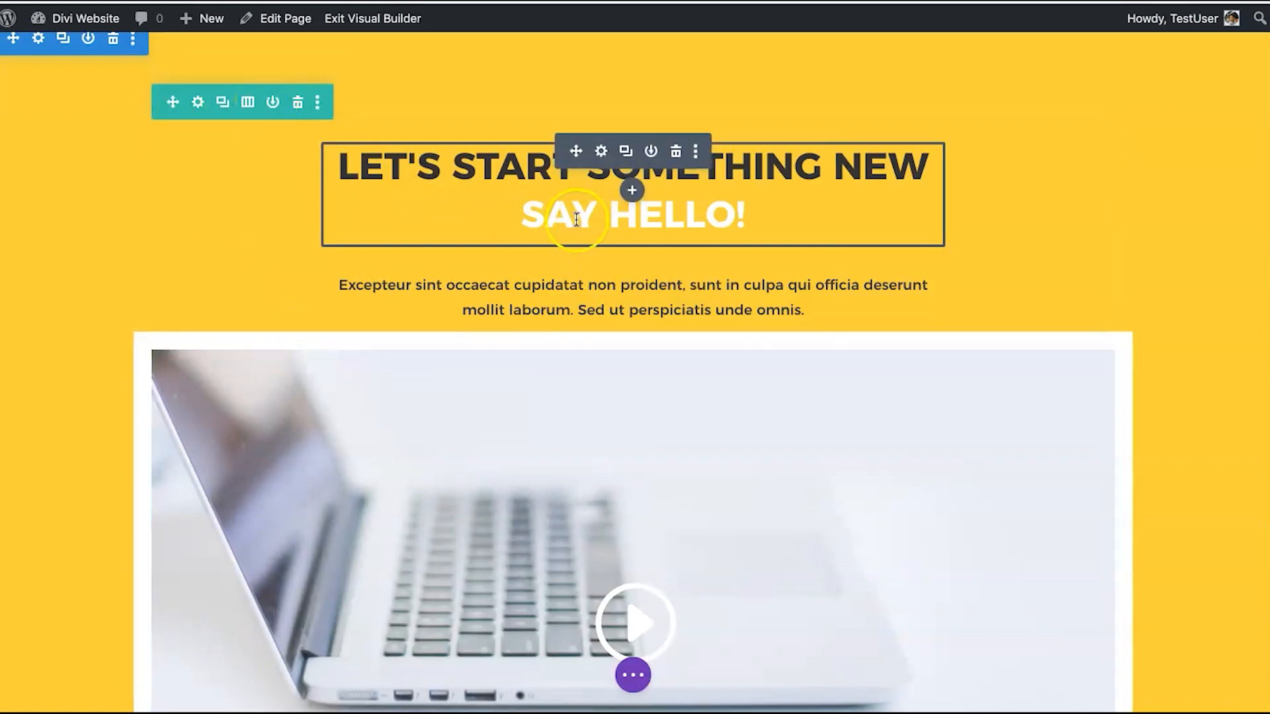
{"action": "left_click", "coordinate": [271, 103]}
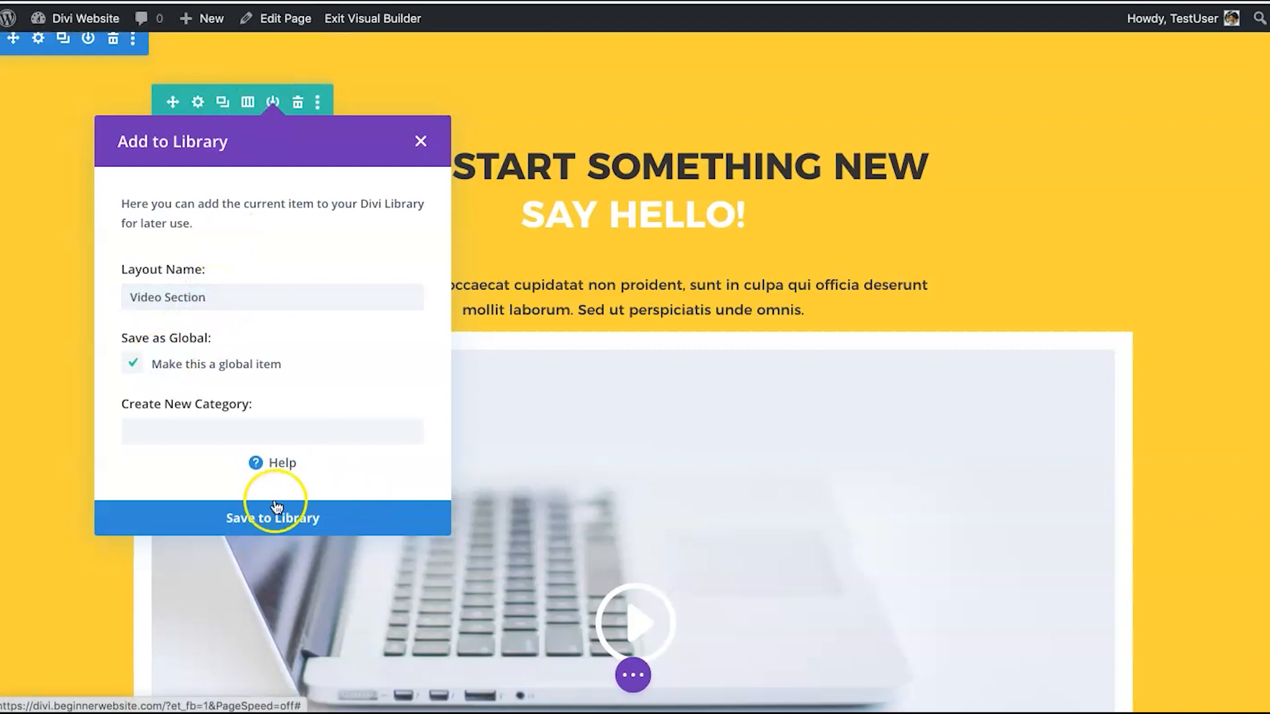
{"action": "left_click", "coordinate": [264, 517]}
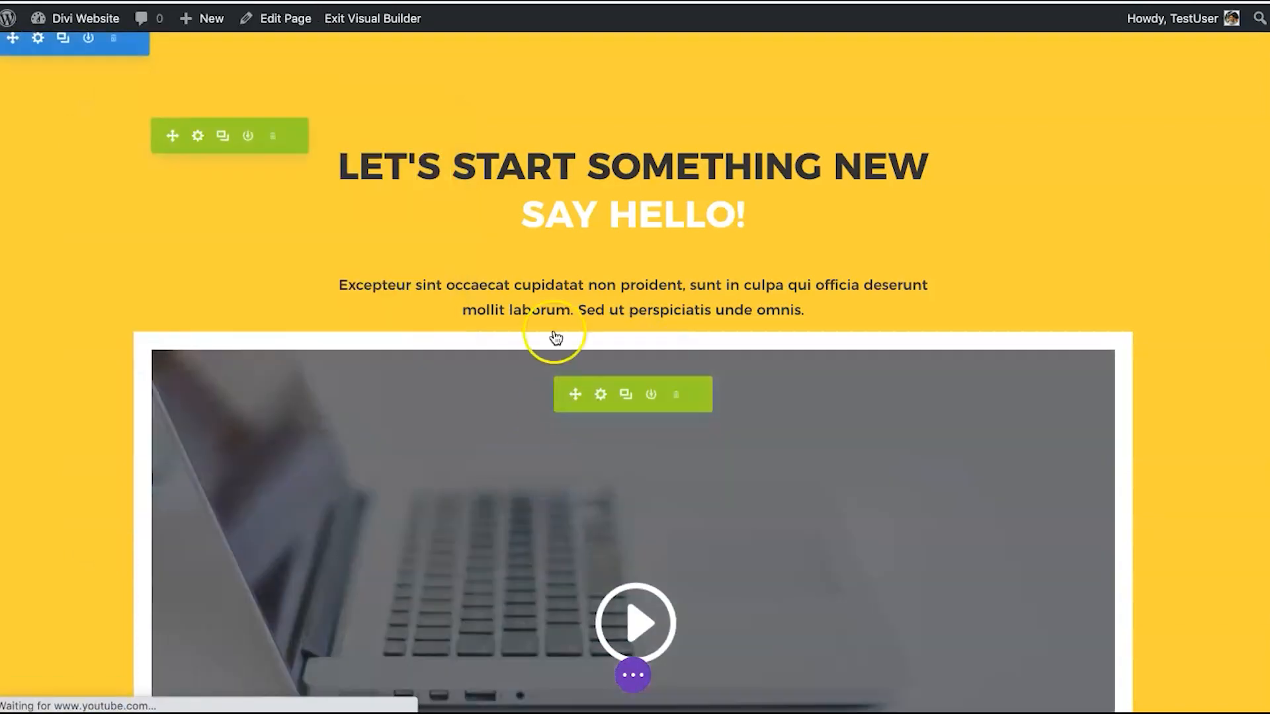
Insert the saved Video Section row from the library directly below the contact form.
{"action": "scroll", "coordinate": [591, 262], "scroll_direction": "down", "scroll_amount": 4}
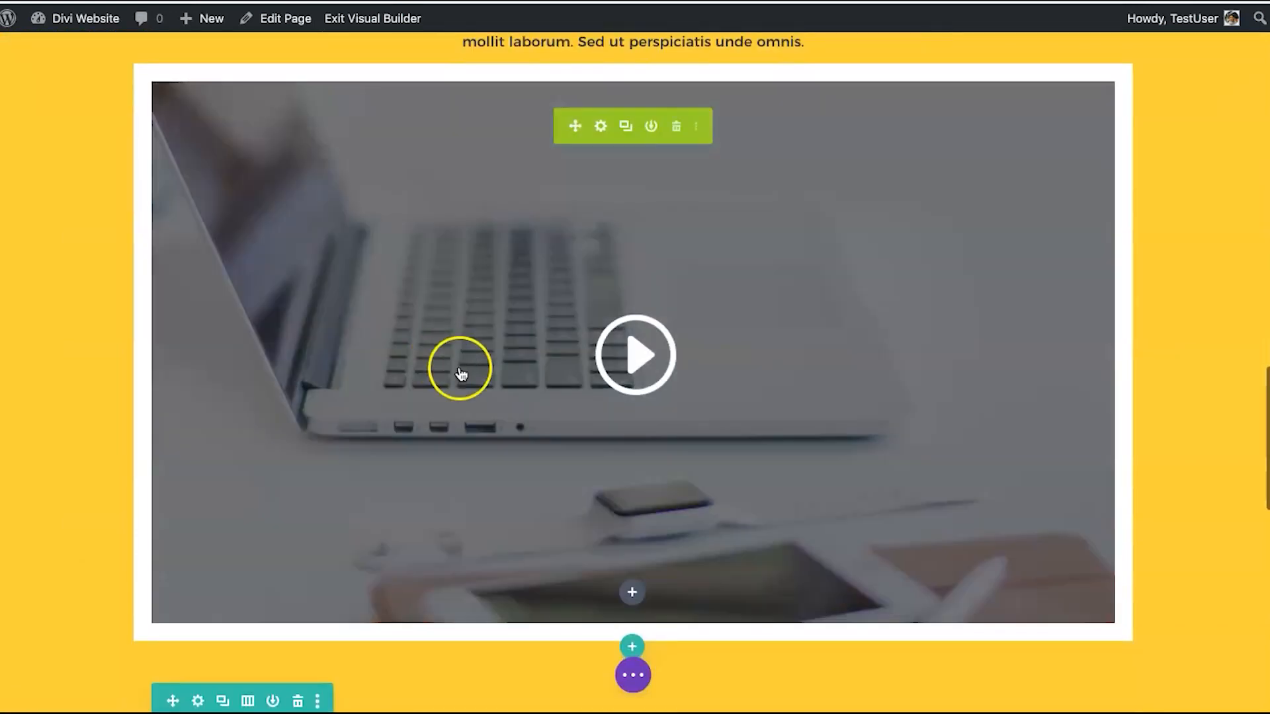
{"action": "scroll", "coordinate": [474, 375], "scroll_direction": "up", "scroll_amount": 3}
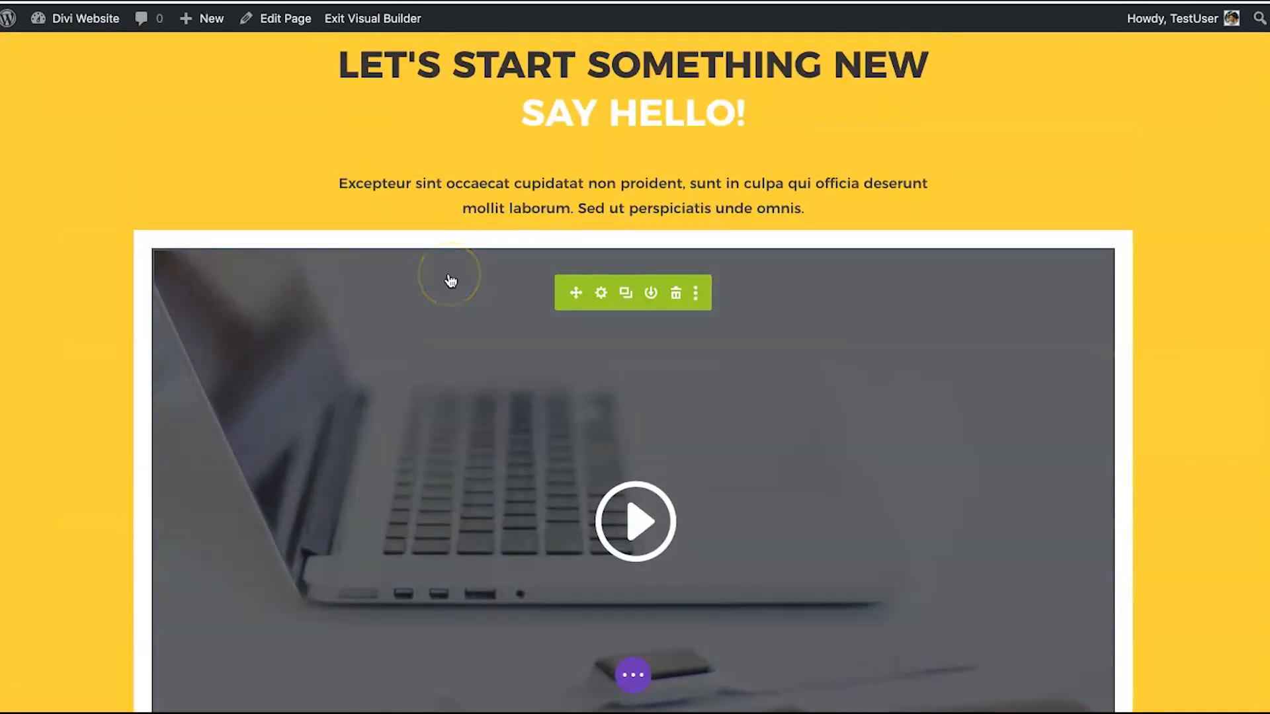
{"action": "scroll", "coordinate": [449, 281], "scroll_direction": "down", "scroll_amount": 3}
{"action": "scroll", "coordinate": [449, 281], "scroll_direction": "up", "scroll_amount": 3}
{"action": "scroll", "coordinate": [450, 281], "scroll_direction": "down", "scroll_amount": 10}
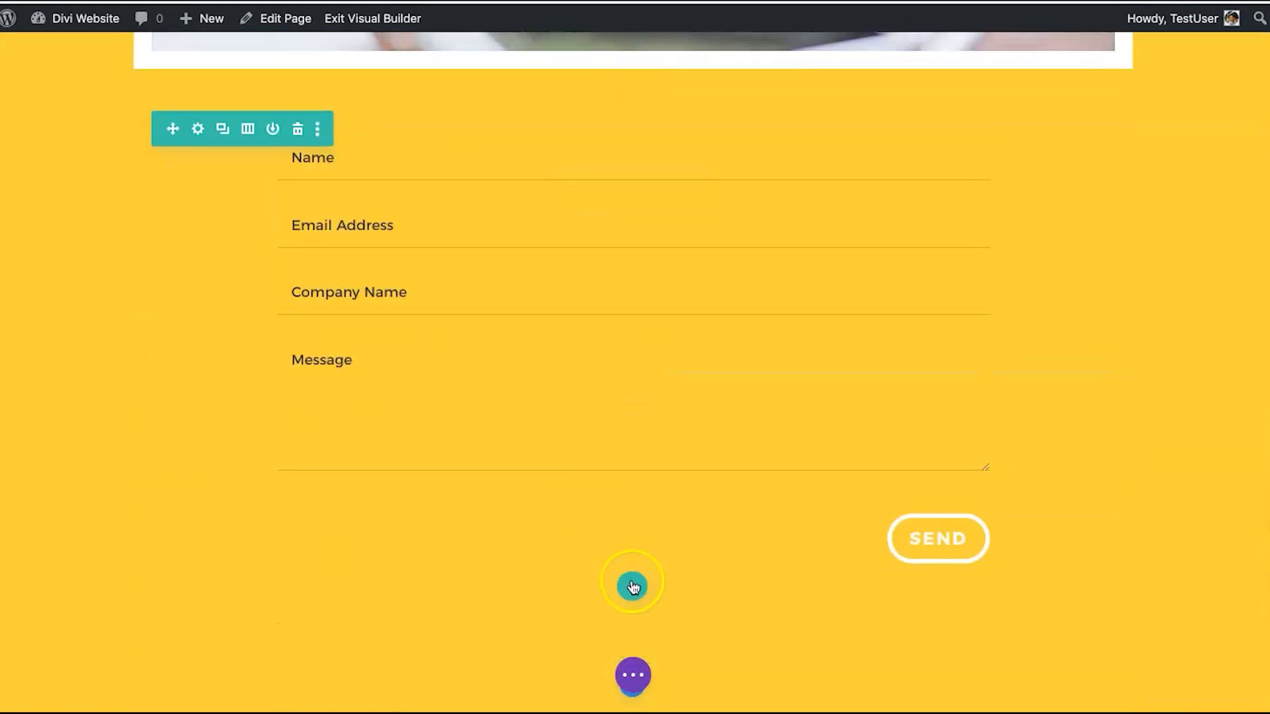
{"action": "left_click", "coordinate": [633, 587]}
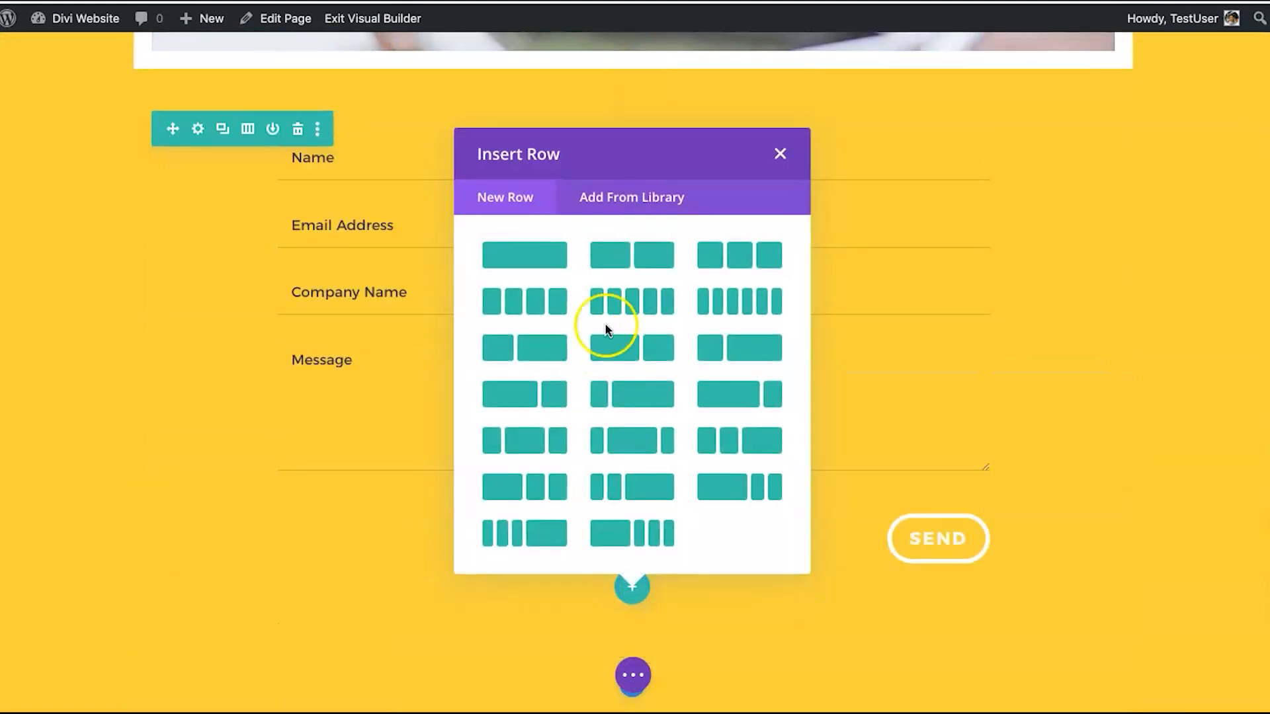
{"action": "left_click", "coordinate": [616, 209]}
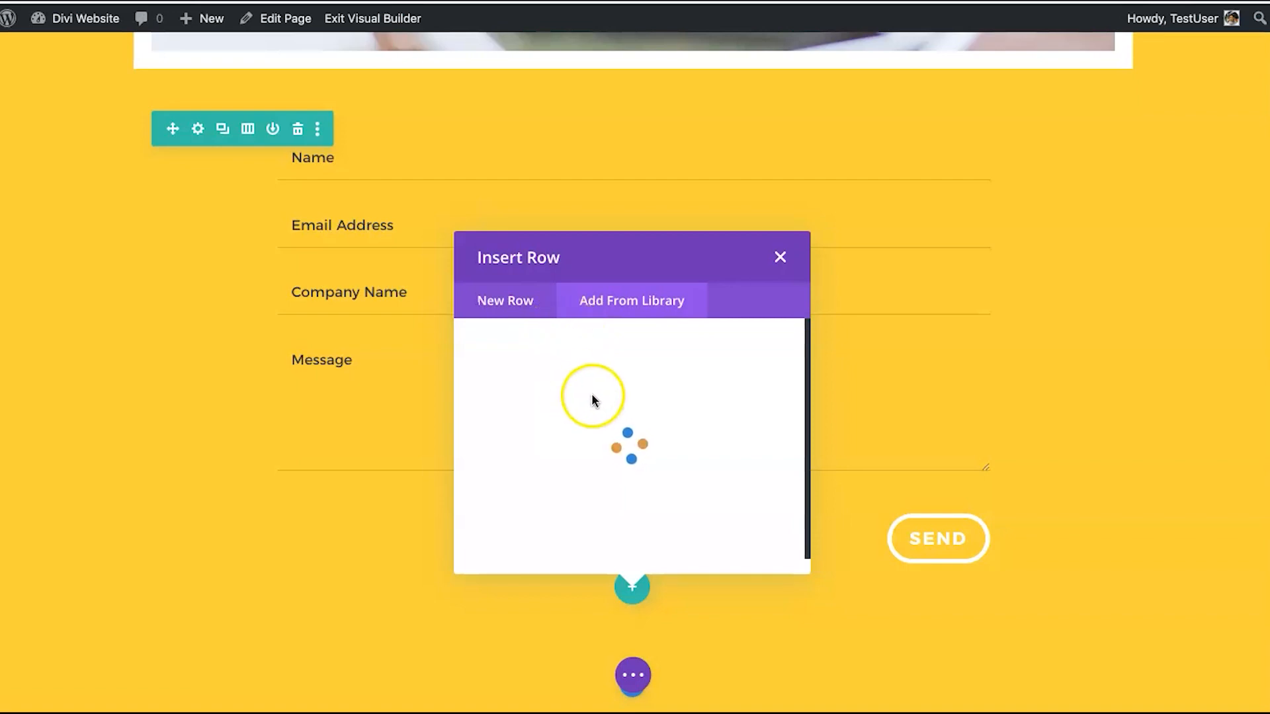
{"action": "left_click", "coordinate": [578, 413]}
{"action": "scroll", "coordinate": [579, 418], "scroll_direction": "down", "scroll_amount": 3}
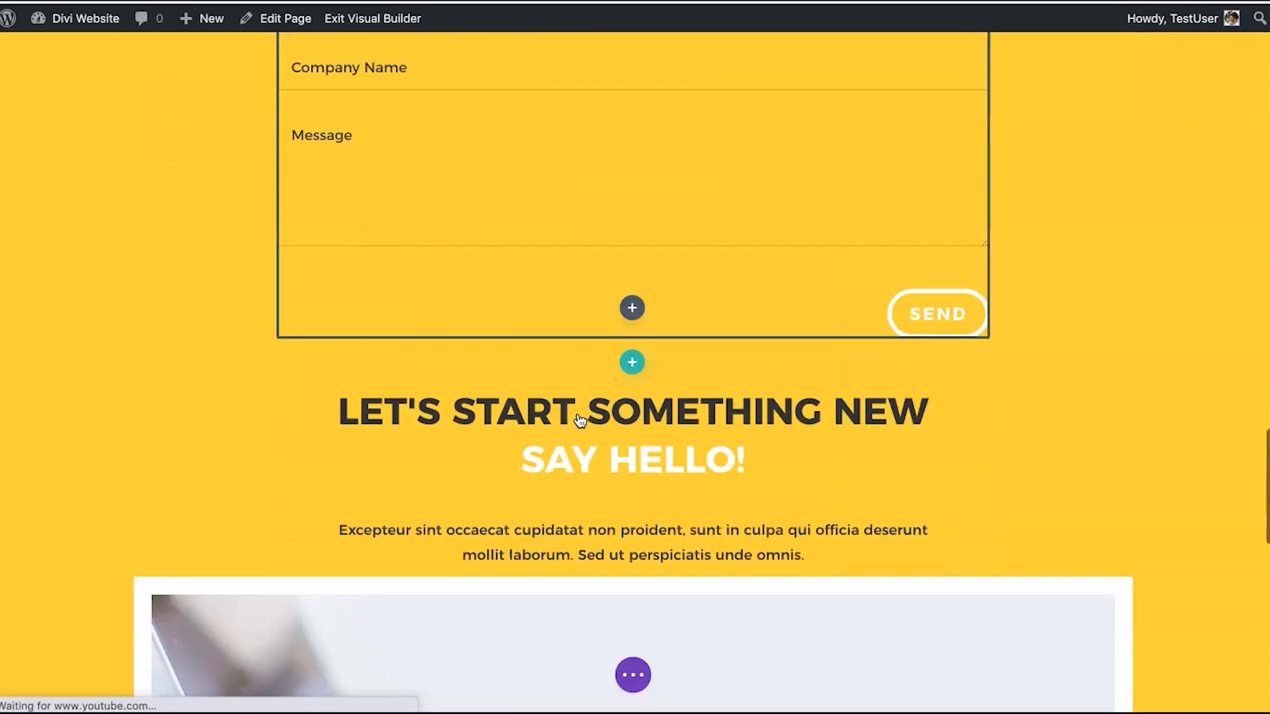
Change the heading of the global row above the contact form to "Let's Finish Something new" and save the text settings.
{"action": "scroll", "coordinate": [607, 609], "scroll_direction": "down", "scroll_amount": 6}
{"action": "scroll", "coordinate": [606, 610], "scroll_direction": "up", "scroll_amount": 3}
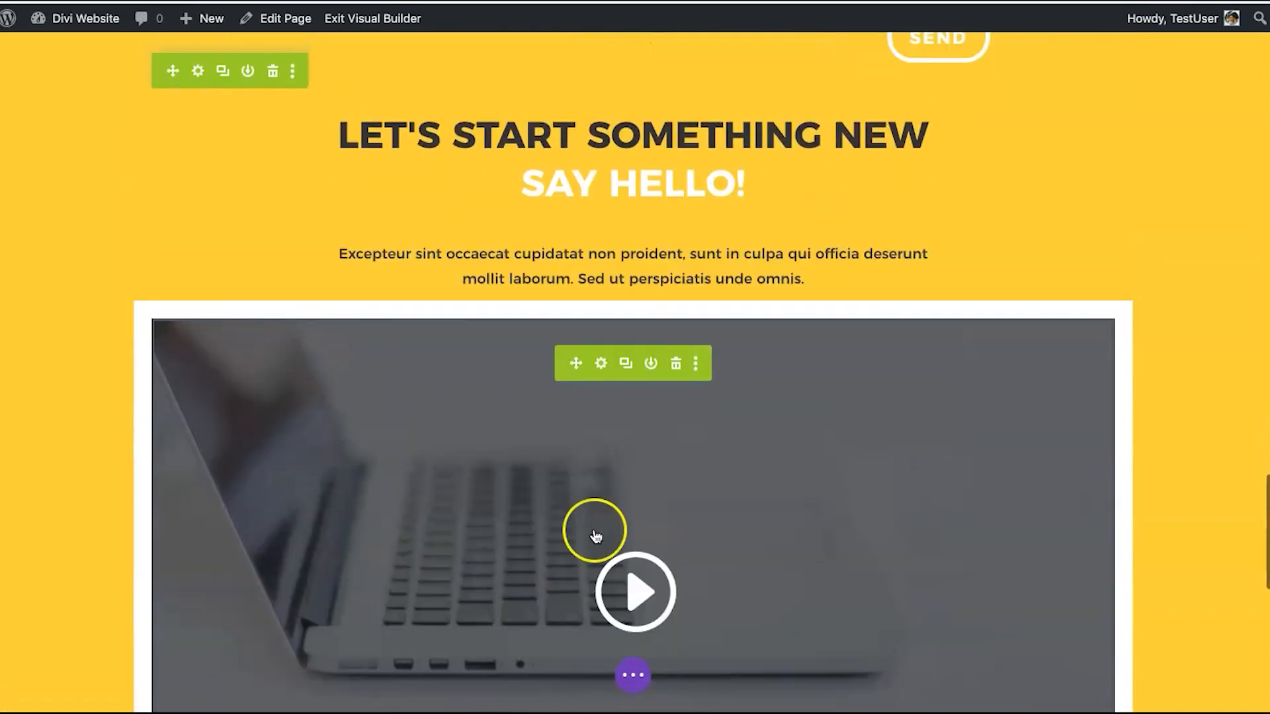
{"action": "scroll", "coordinate": [570, 320], "scroll_direction": "up", "scroll_amount": 10}
{"action": "scroll", "coordinate": [569, 320], "scroll_direction": "down", "scroll_amount": 11}
{"action": "scroll", "coordinate": [573, 322], "scroll_direction": "up", "scroll_amount": 3}
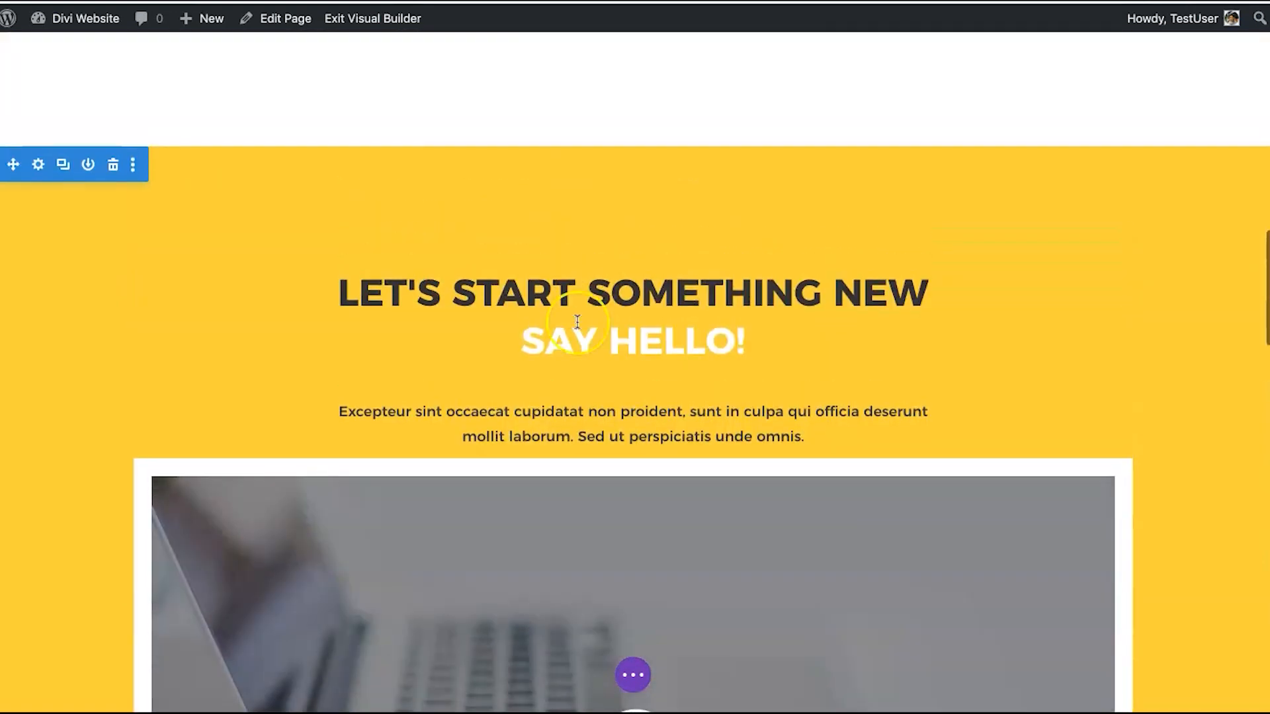
{"action": "left_click", "coordinate": [598, 280]}
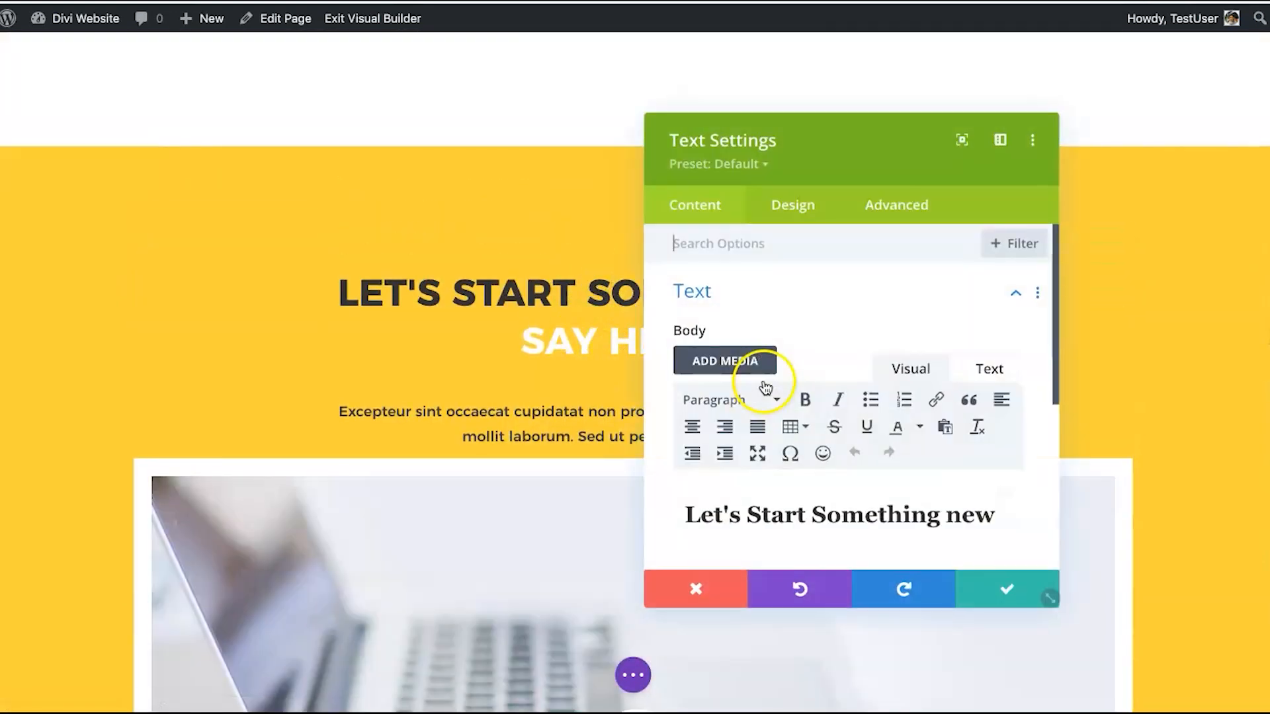
{"action": "scroll", "coordinate": [846, 509], "scroll_direction": "down", "scroll_amount": 2}
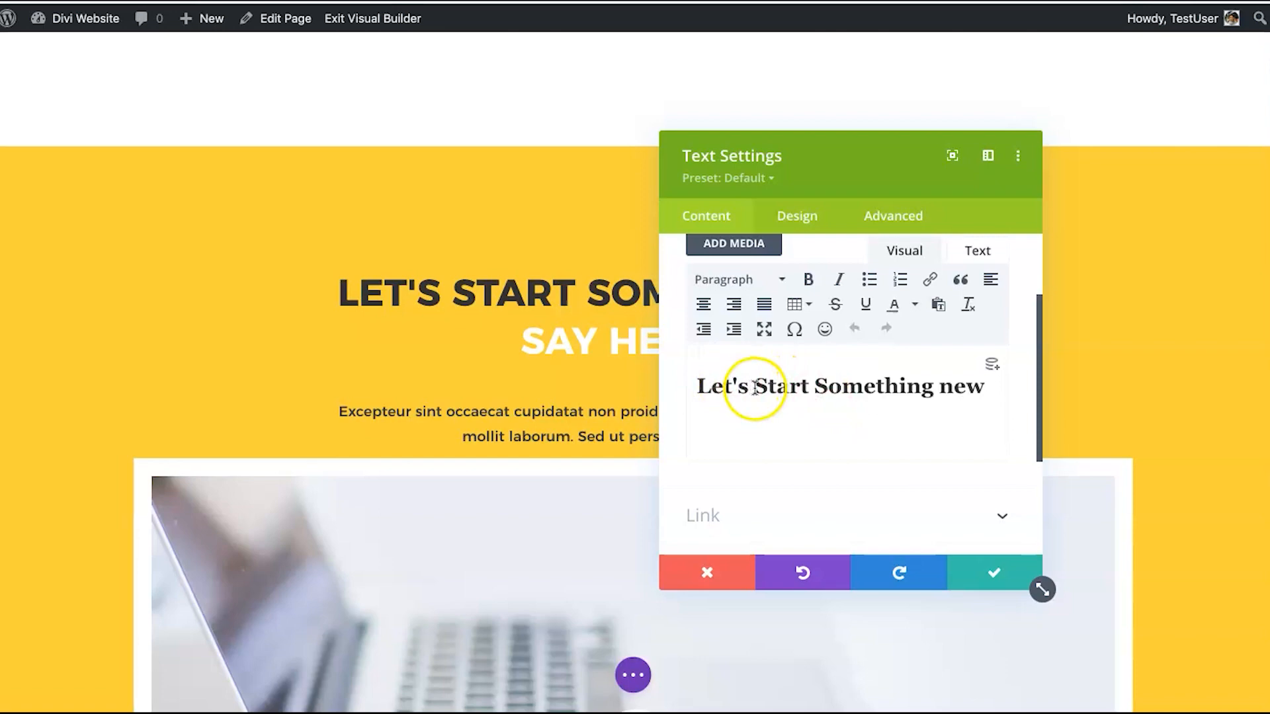
{"action": "type", "text": "Finish"}
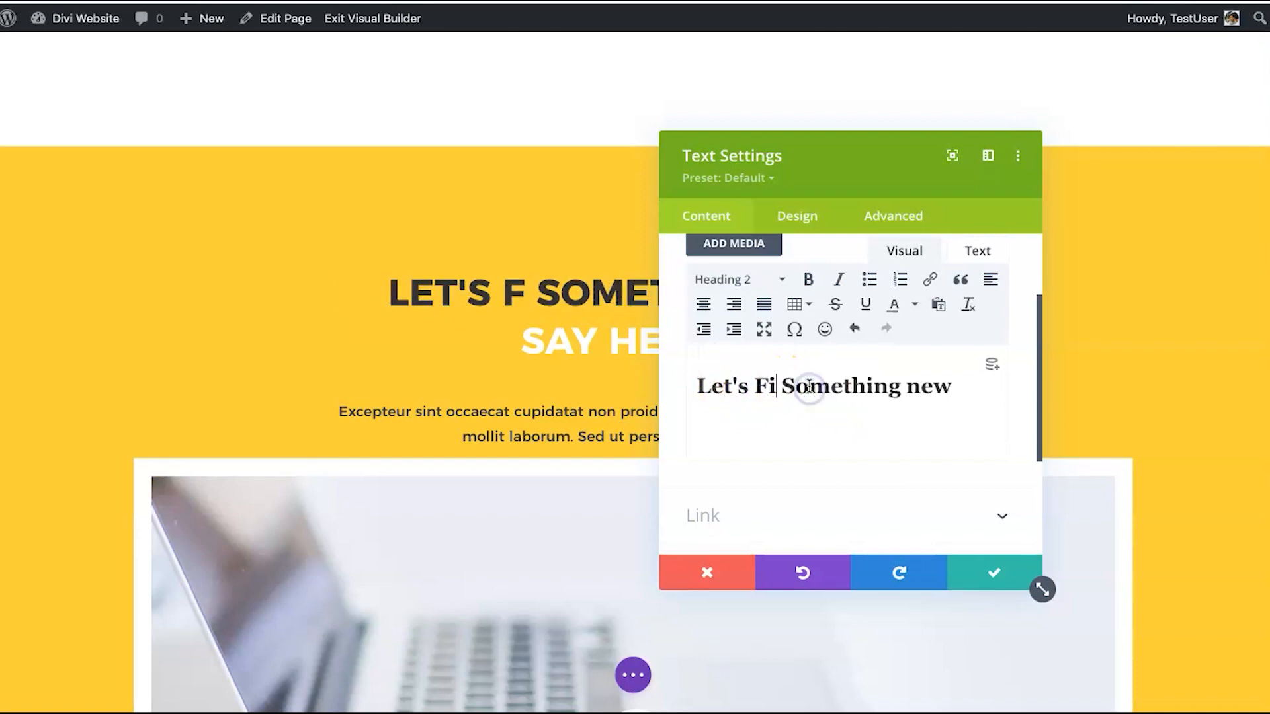
{"action": "left_click", "coordinate": [994, 571]}
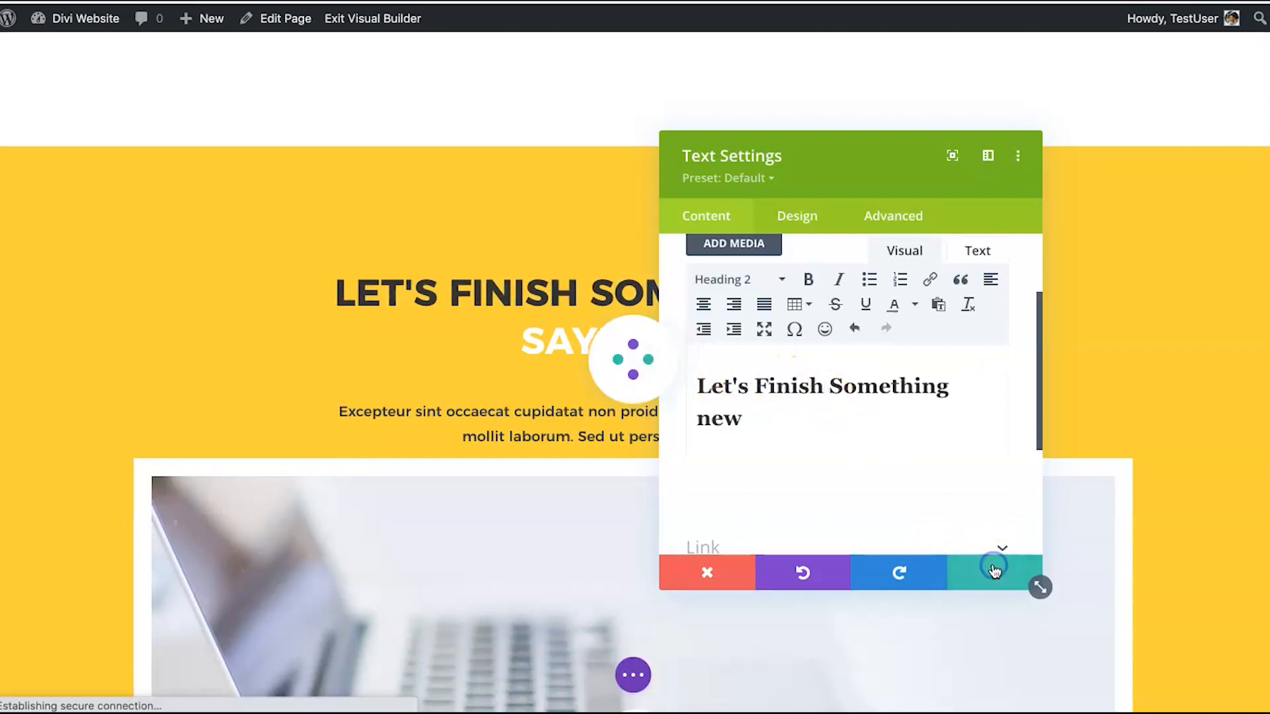
{"action": "left_click", "coordinate": [977, 508]}
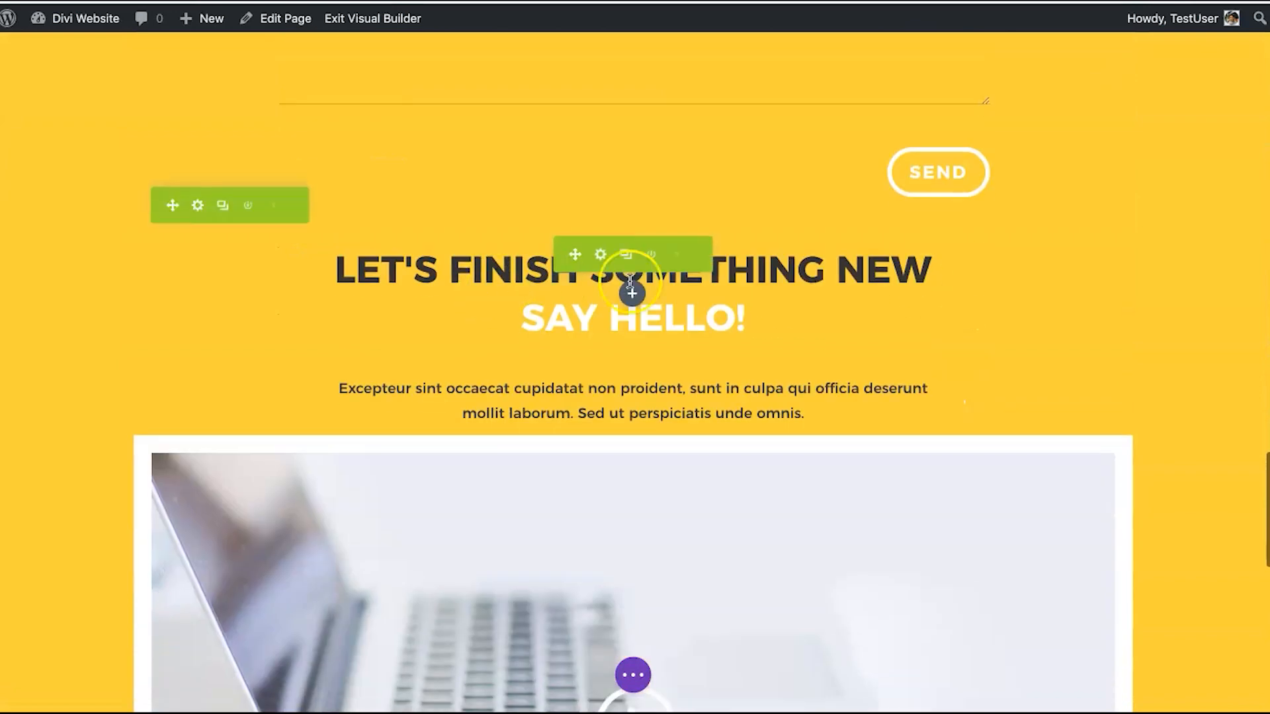
Compare the two copies of the global video row above and below the contact form, returning to the services section.
{"action": "scroll", "coordinate": [607, 264], "scroll_direction": "down", "scroll_amount": 8}
{"action": "scroll", "coordinate": [609, 267], "scroll_direction": "up", "scroll_amount": 3}
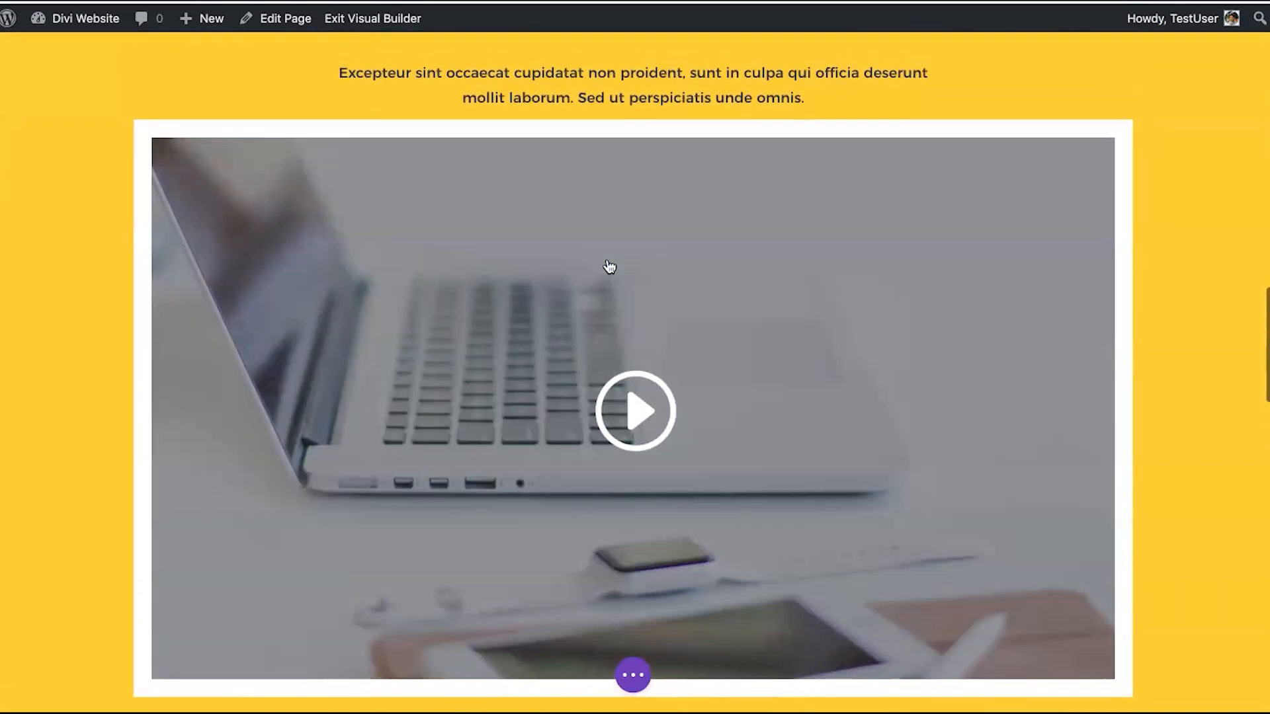
{"action": "scroll", "coordinate": [609, 266], "scroll_direction": "up", "scroll_amount": 3}
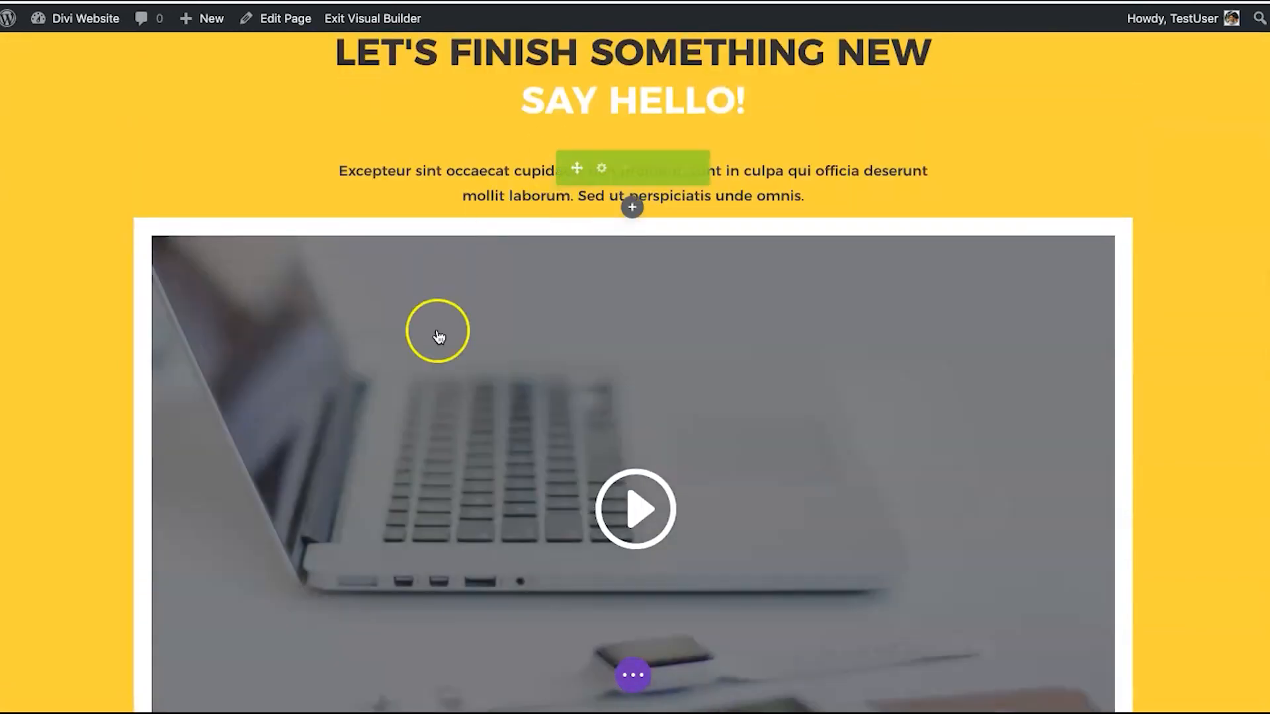
{"action": "scroll", "coordinate": [533, 390], "scroll_direction": "up", "scroll_amount": 6}
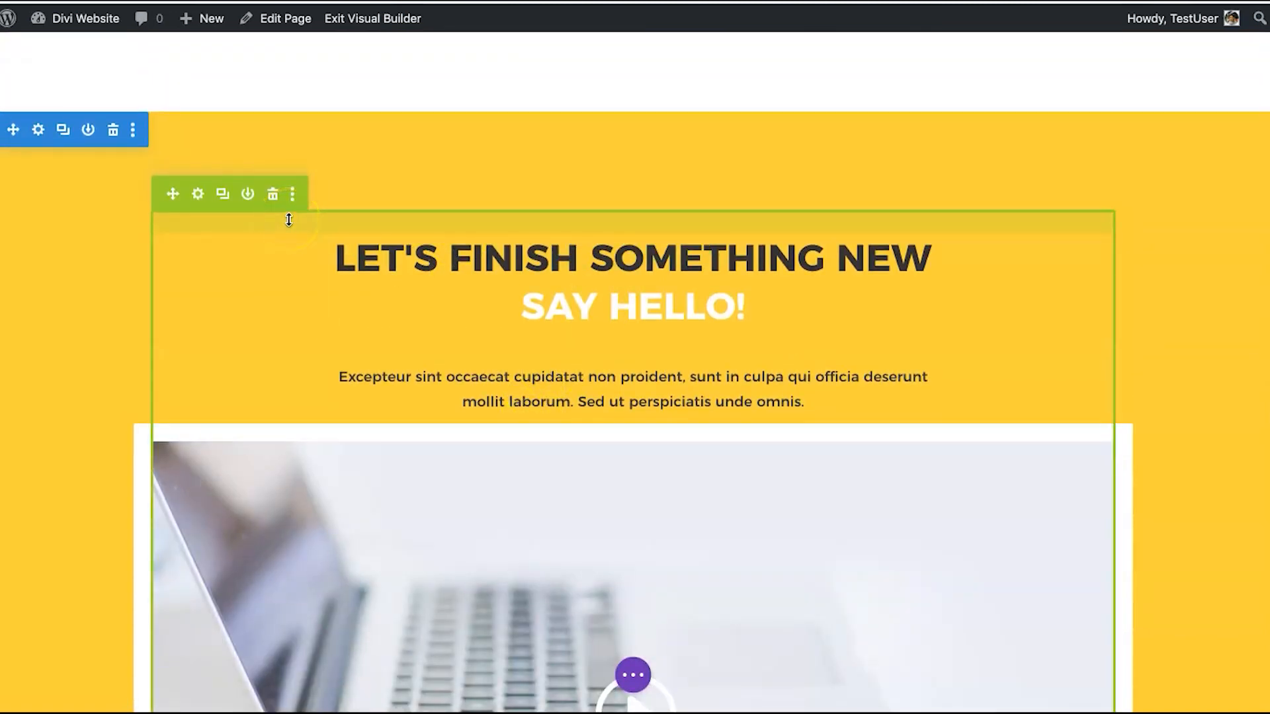
{"action": "scroll", "coordinate": [446, 292], "scroll_direction": "down", "scroll_amount": 20}
{"action": "scroll", "coordinate": [487, 137], "scroll_direction": "up", "scroll_amount": 5}
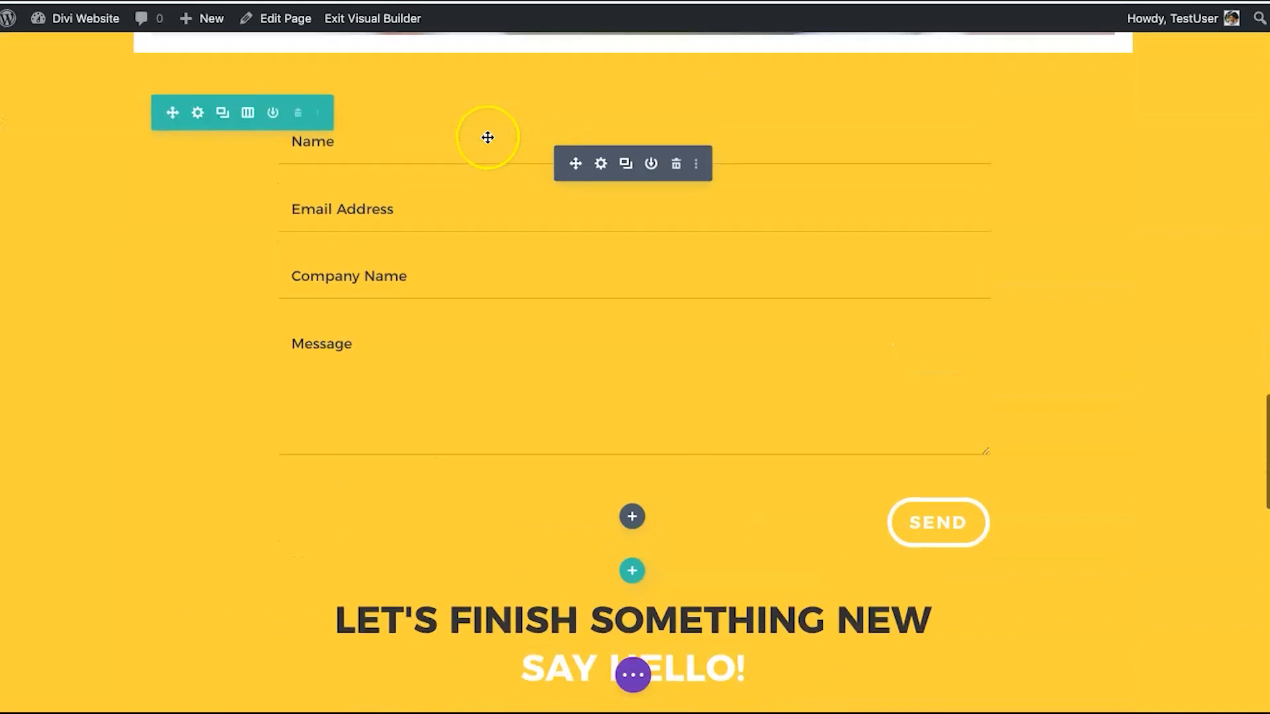
{"action": "scroll", "coordinate": [568, 301], "scroll_direction": "down", "scroll_amount": 10}
{"action": "scroll", "coordinate": [556, 445], "scroll_direction": "up", "scroll_amount": 4}
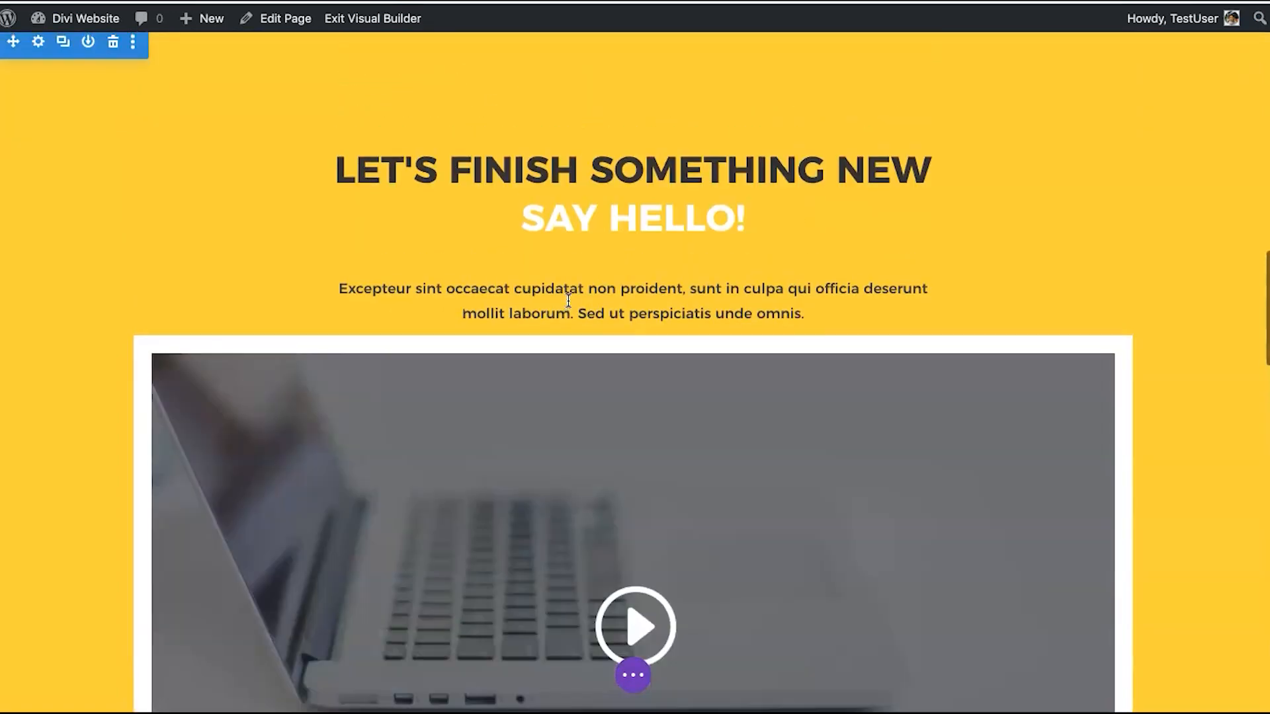
{"action": "scroll", "coordinate": [557, 446], "scroll_direction": "up", "scroll_amount": 4}
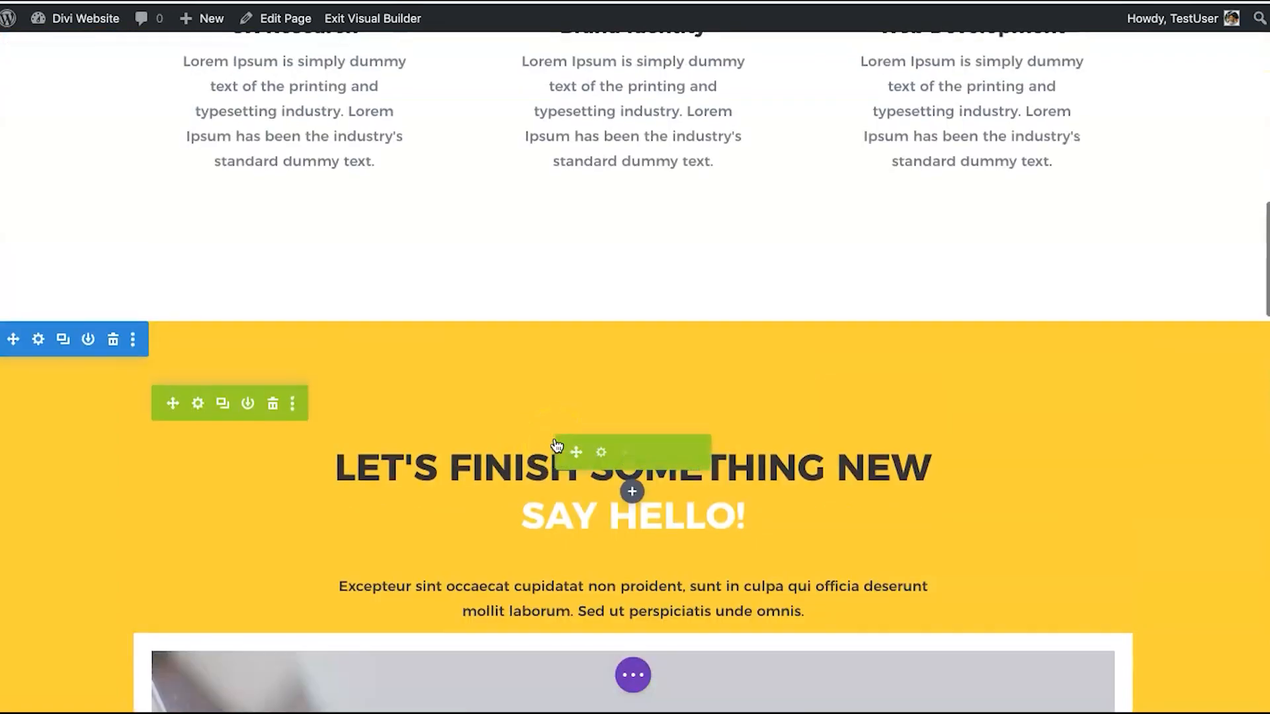
{"action": "scroll", "coordinate": [556, 447], "scroll_direction": "up", "scroll_amount": 4}
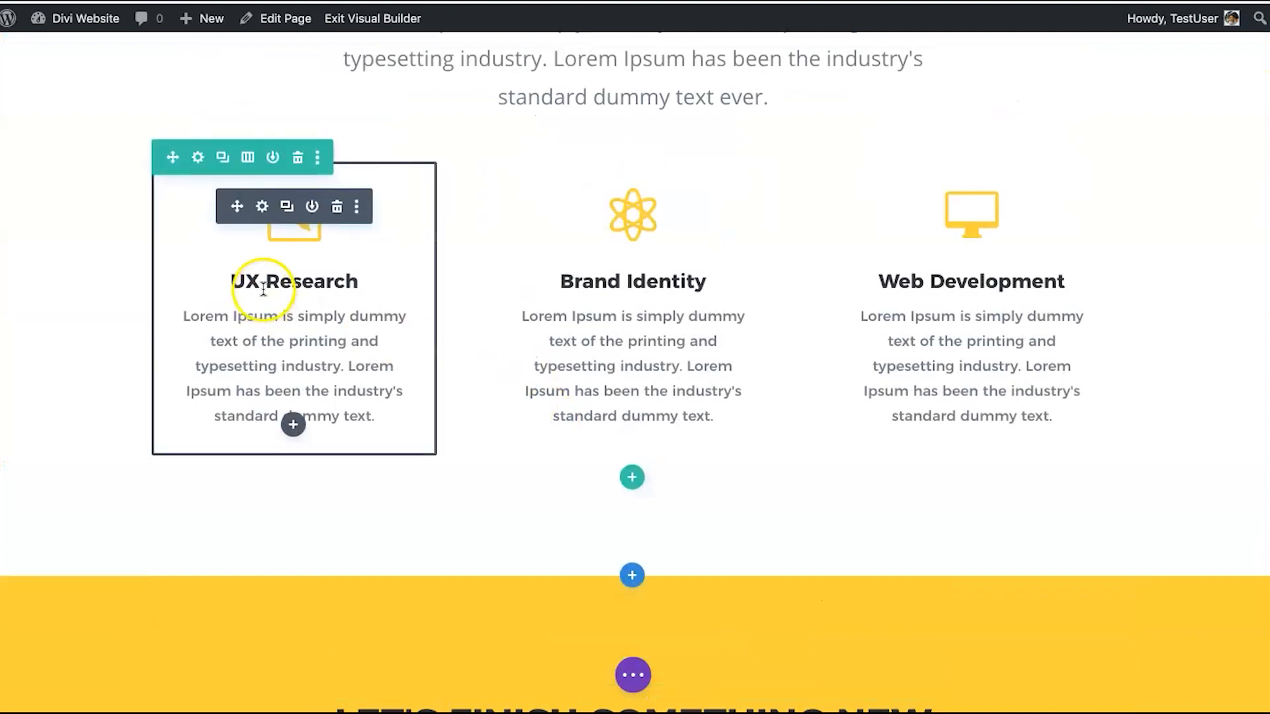
{"action": "left_click", "coordinate": [313, 207]}
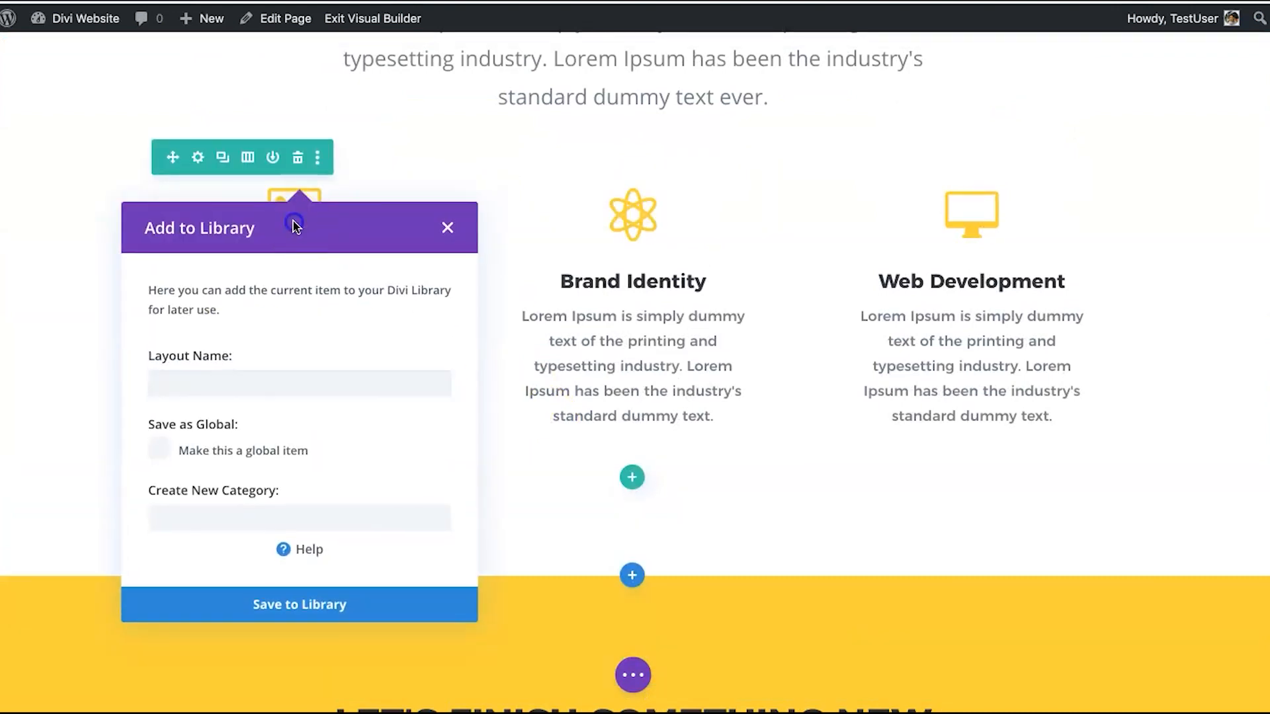
{"action": "left_click", "coordinate": [270, 381]}
{"action": "left_click", "coordinate": [444, 225]}
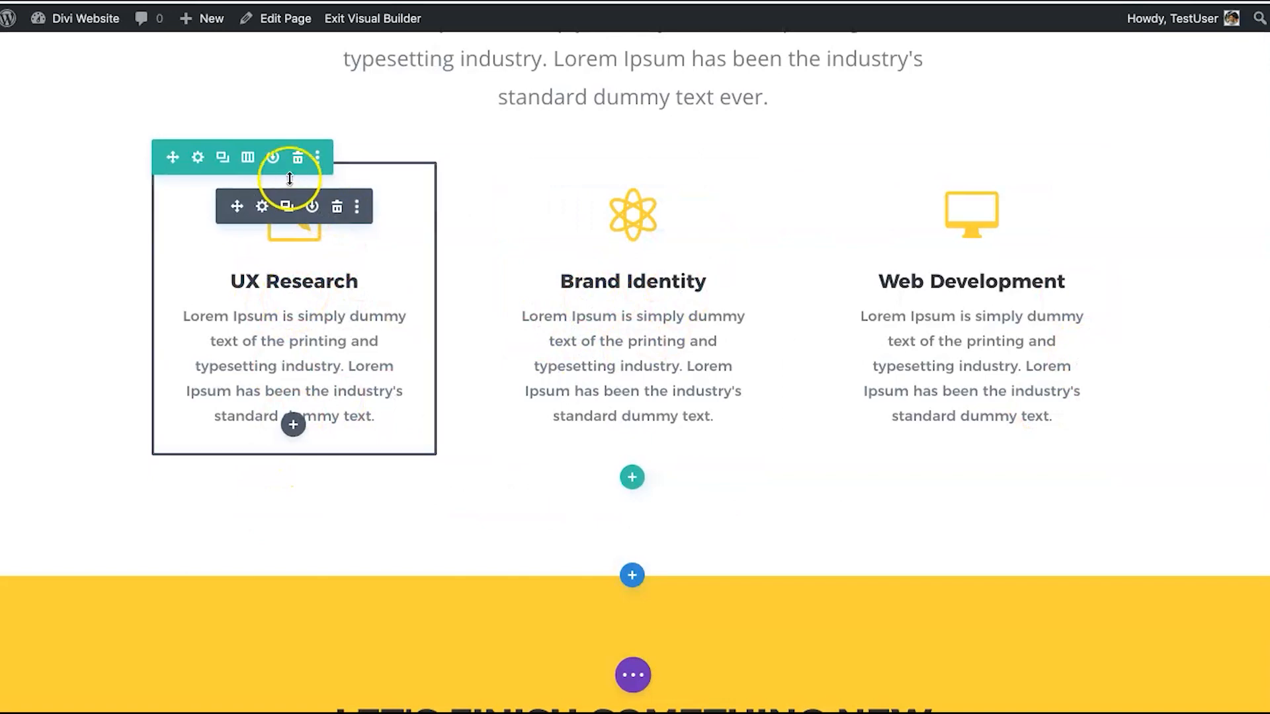
{"action": "left_click", "coordinate": [273, 157]}
{"action": "left_click", "coordinate": [421, 196]}
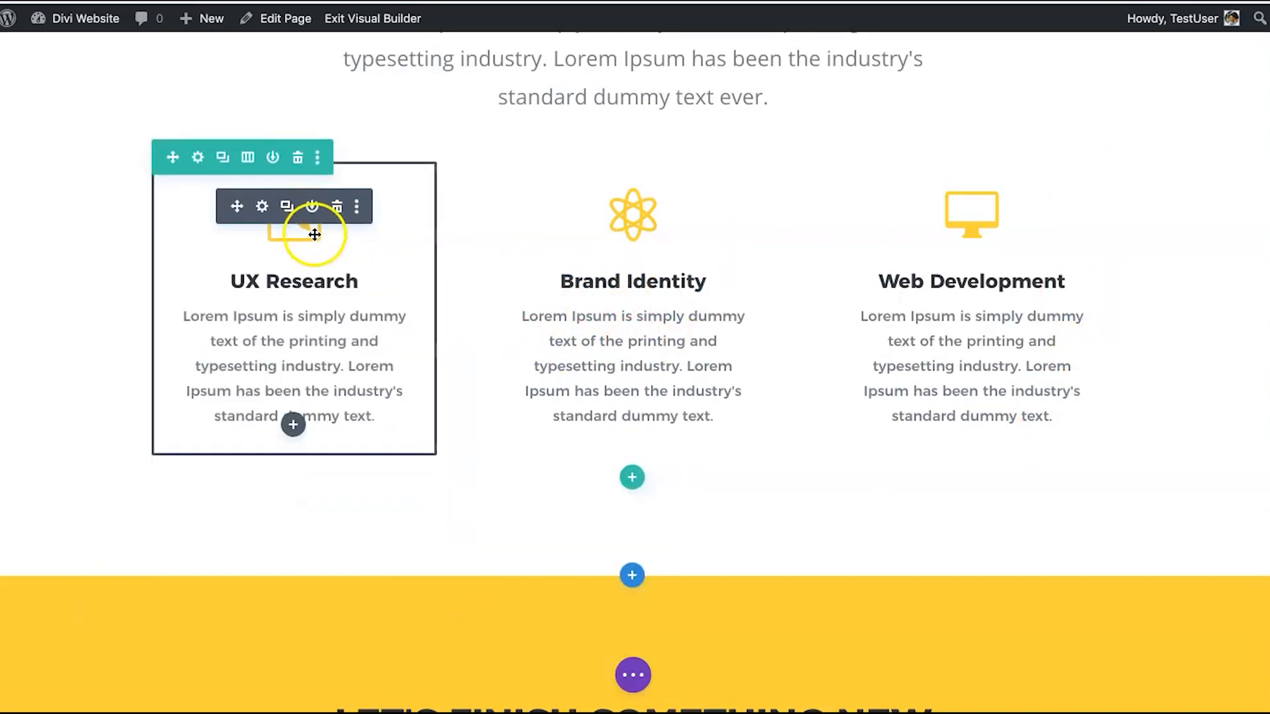
Save the UX Research blurb to the Divi Library as a non-global item with the layout name Icon Blurb.
{"action": "left_click", "coordinate": [299, 207]}
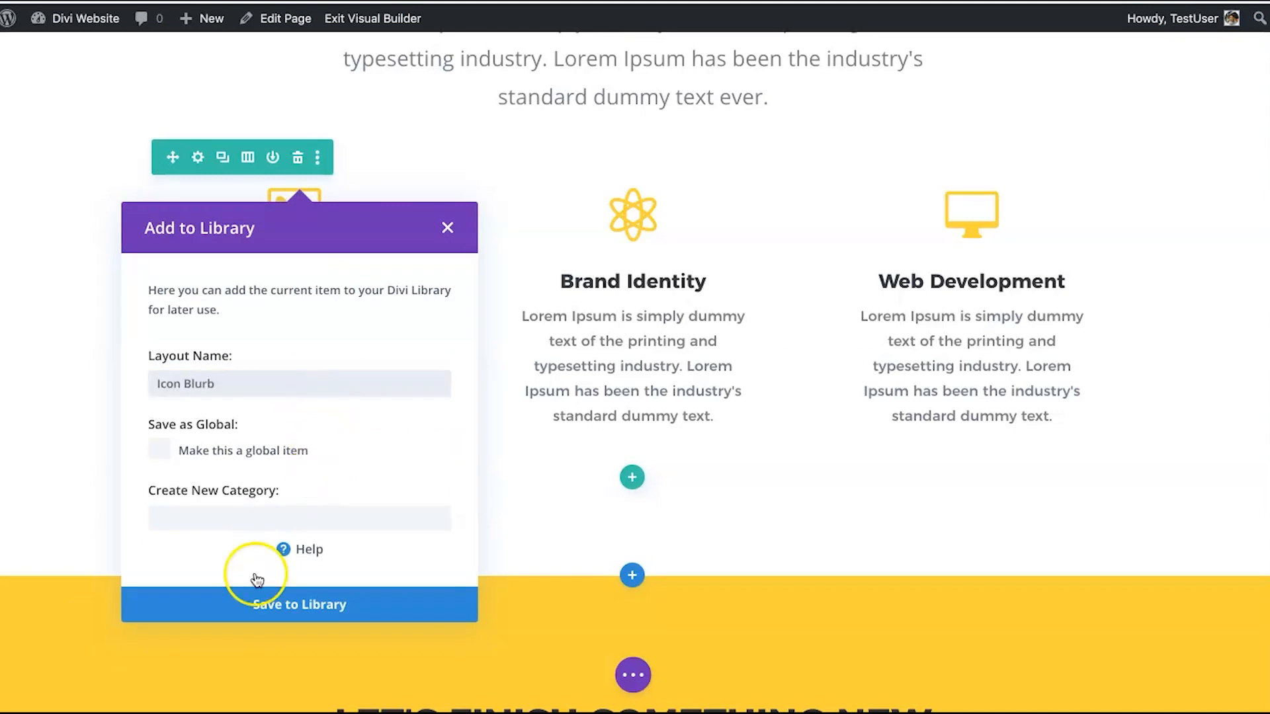
{"action": "left_click", "coordinate": [275, 589]}
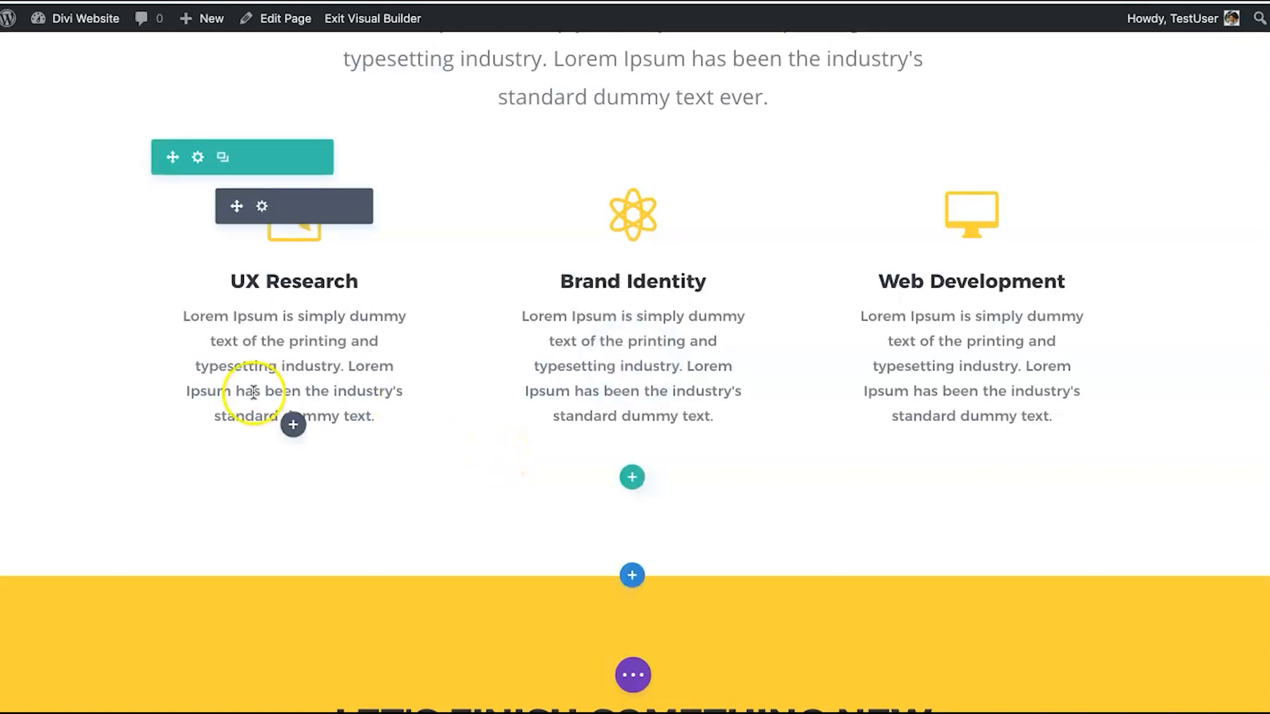
Insert the saved Icon Blurb module from the library below the UX Research blurb, and delete the inserted copy.
{"action": "left_click", "coordinate": [293, 424]}
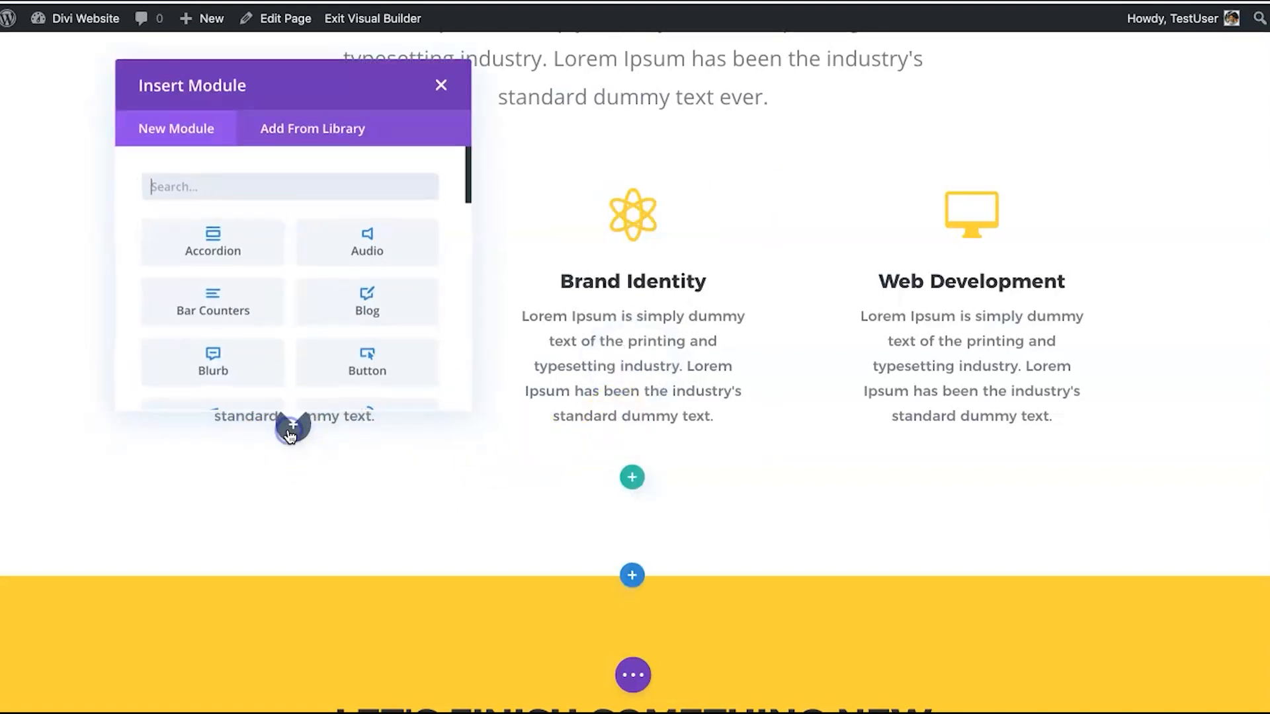
{"action": "left_click", "coordinate": [329, 127]}
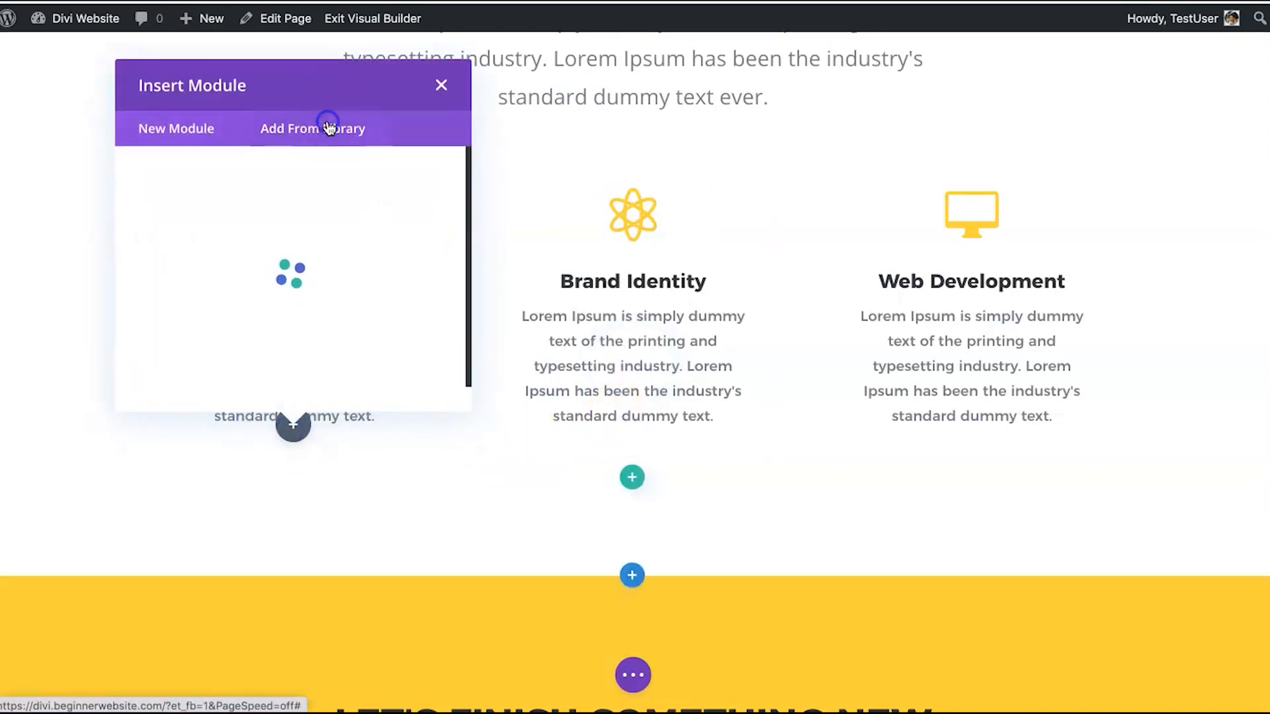
{"action": "left_click", "coordinate": [270, 264]}
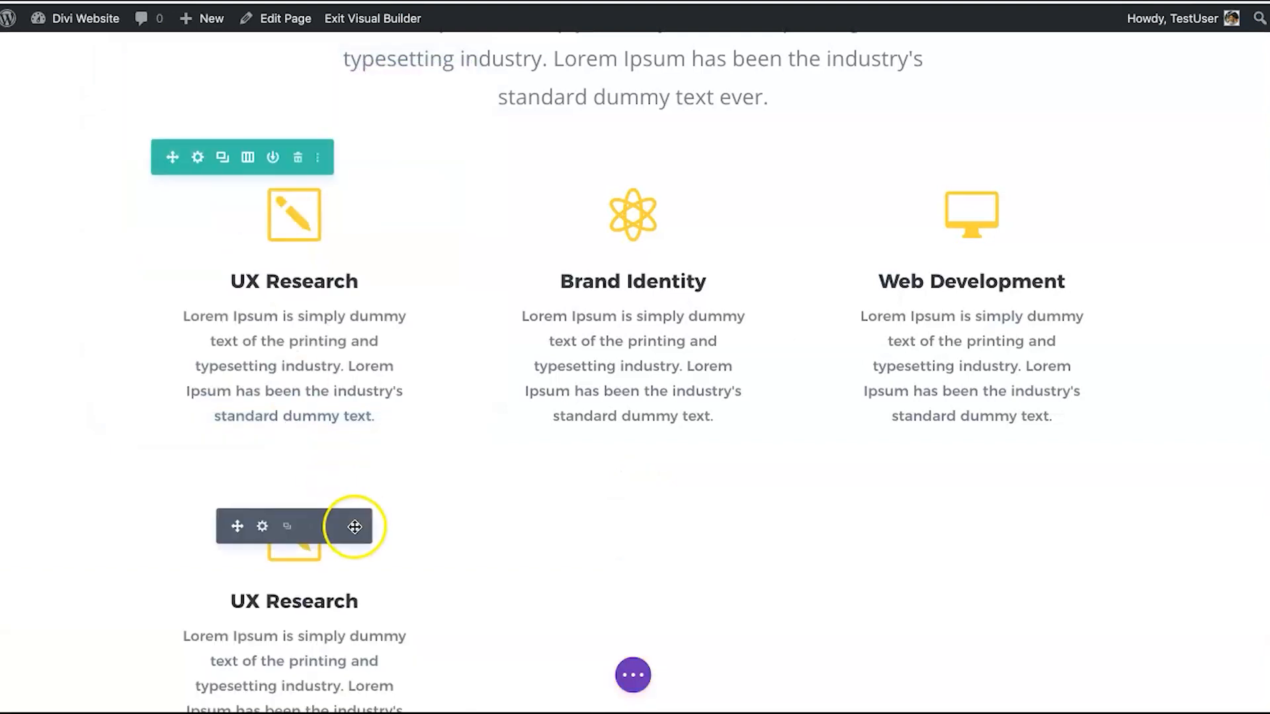
{"action": "left_click", "coordinate": [337, 529]}
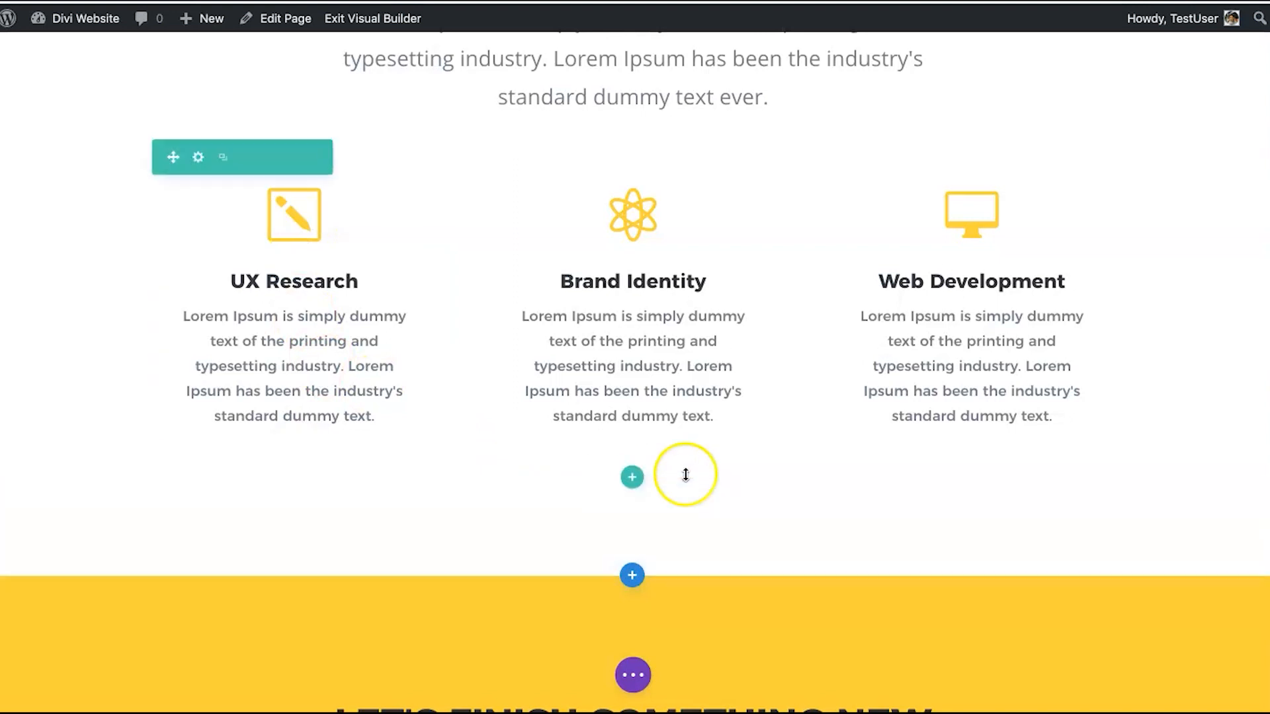
Look over the page's layout export and import options under Portability and close the dialog.
{"action": "scroll", "coordinate": [684, 476], "scroll_direction": "up", "scroll_amount": 2}
{"action": "left_click", "coordinate": [633, 675]}
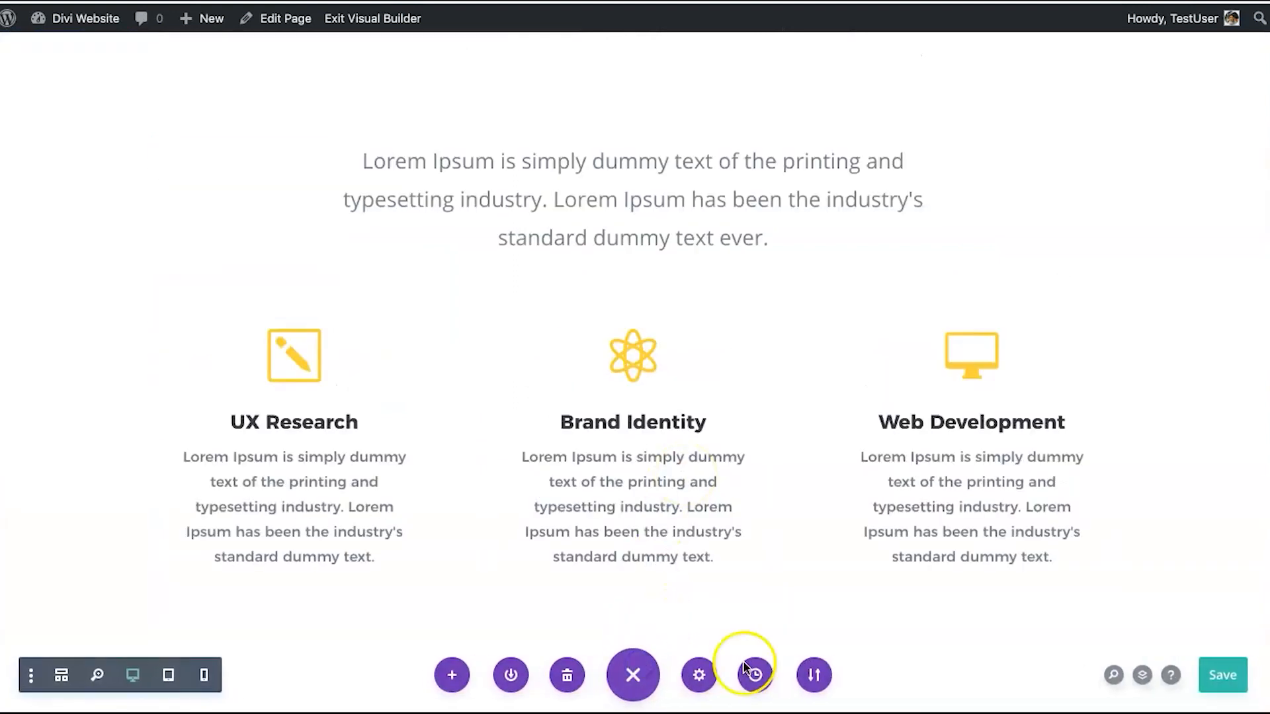
{"action": "left_click", "coordinate": [813, 675]}
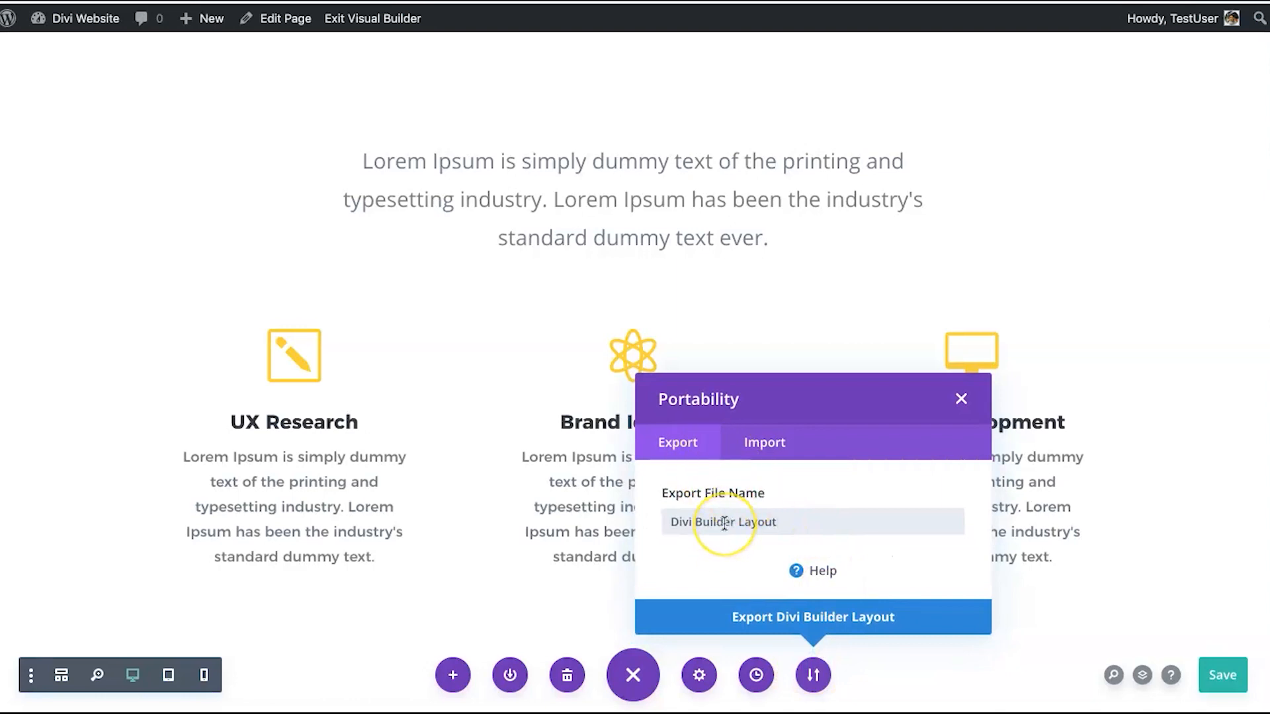
{"action": "left_click", "coordinate": [764, 443]}
{"action": "left_click", "coordinate": [976, 302]}
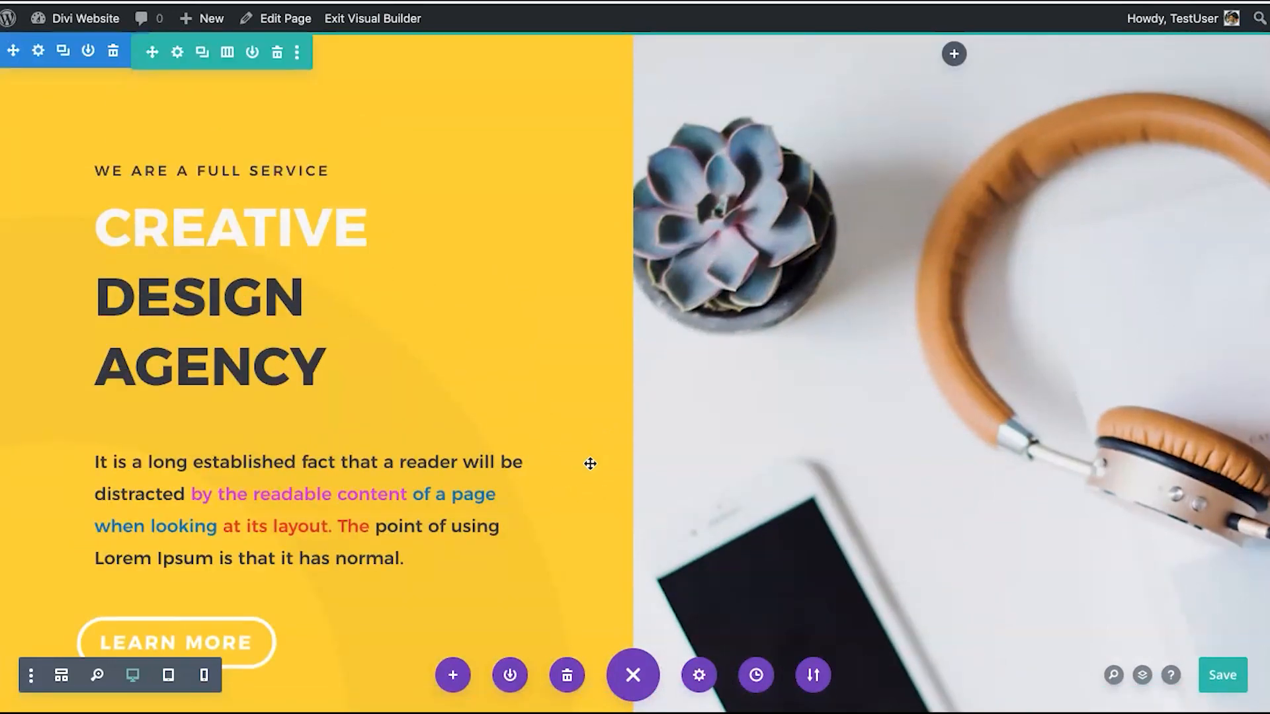
Compare the home page with the About Us page by looking through the sections of both.
{"action": "scroll", "coordinate": [533, 529], "scroll_direction": "down", "scroll_amount": 7}
{"action": "scroll", "coordinate": [534, 551], "scroll_direction": "up", "scroll_amount": 5}
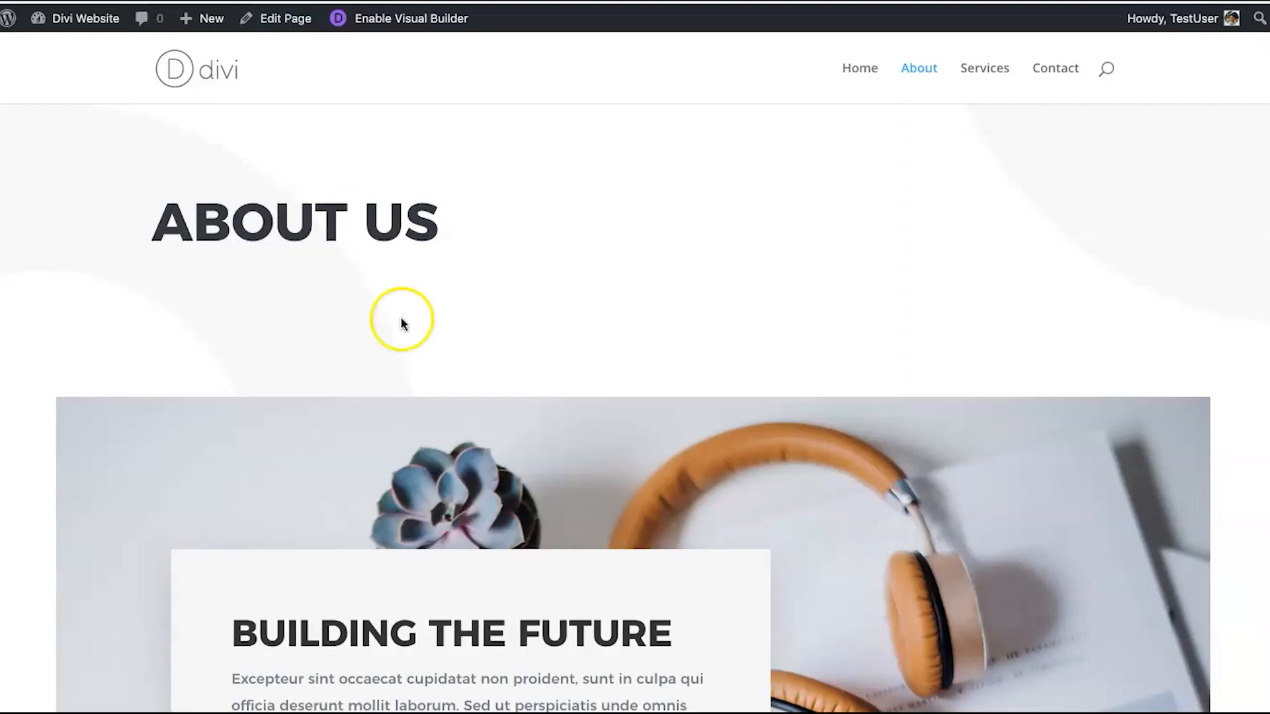
{"action": "scroll", "coordinate": [466, 436], "scroll_direction": "down", "scroll_amount": 15}
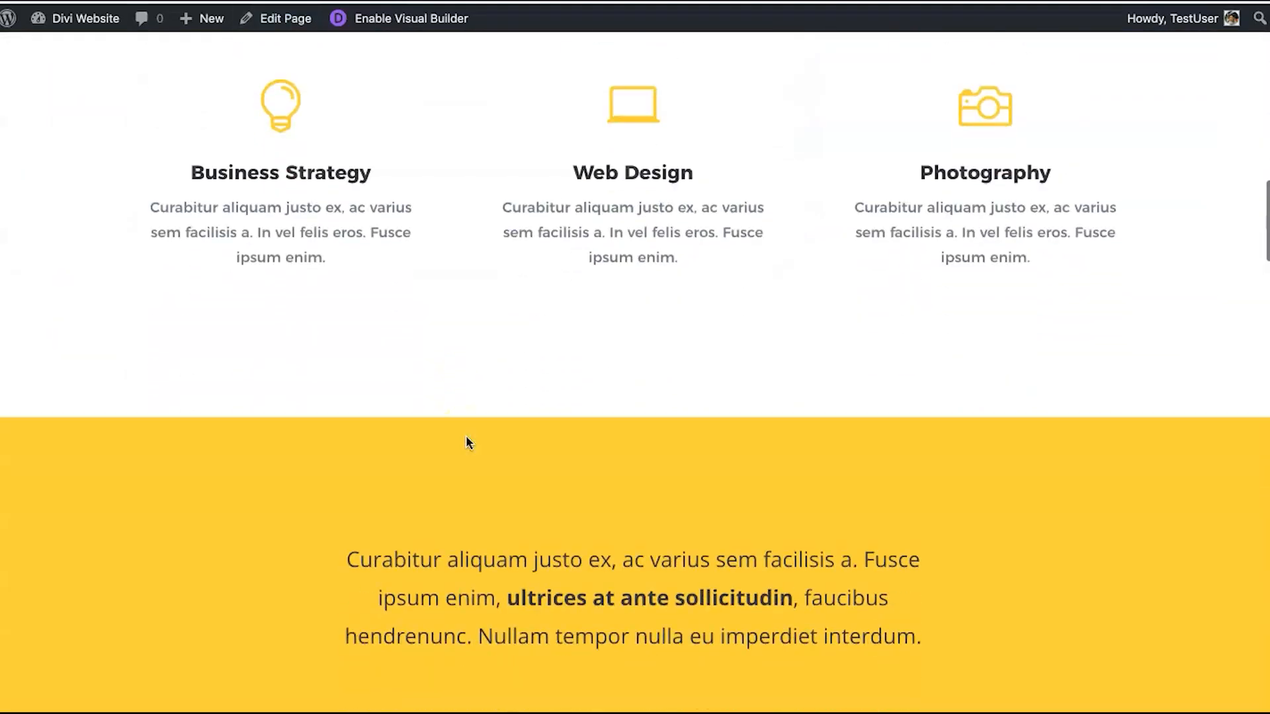
{"action": "scroll", "coordinate": [466, 437], "scroll_direction": "down", "scroll_amount": 15}
{"action": "scroll", "coordinate": [466, 437], "scroll_direction": "up", "scroll_amount": 20}
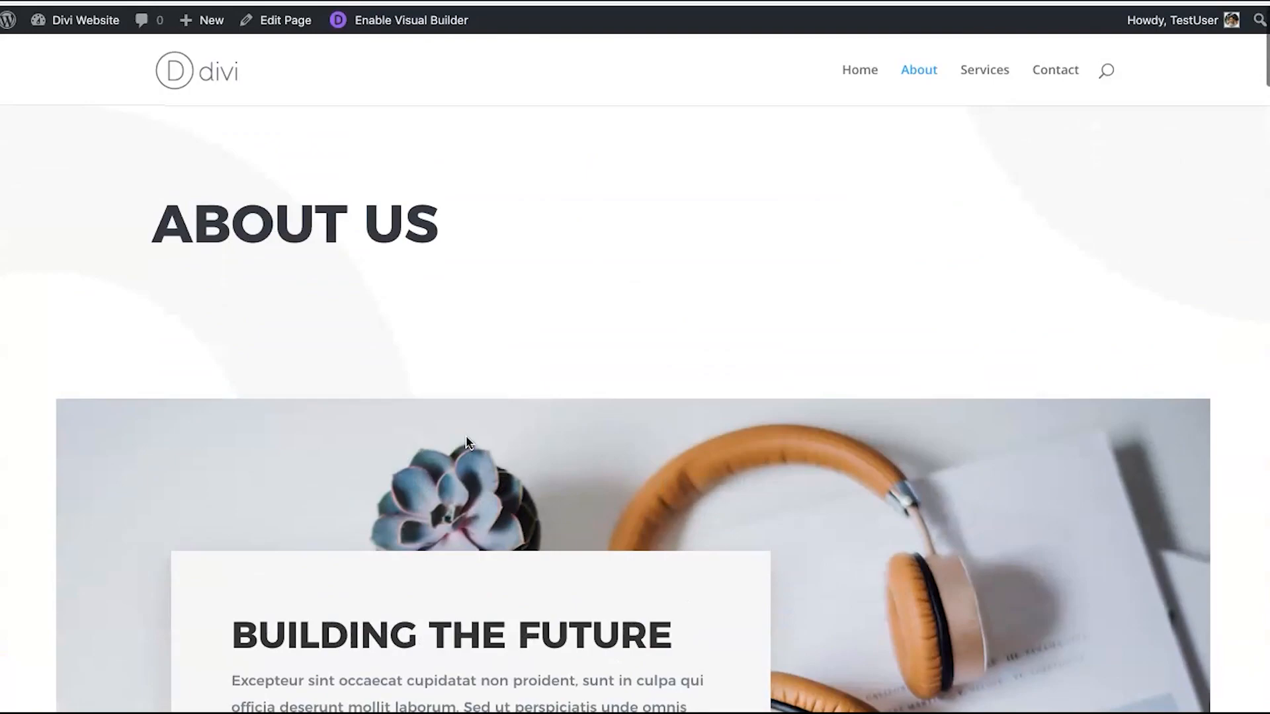
{"action": "scroll", "coordinate": [467, 442], "scroll_direction": "down", "scroll_amount": 4}
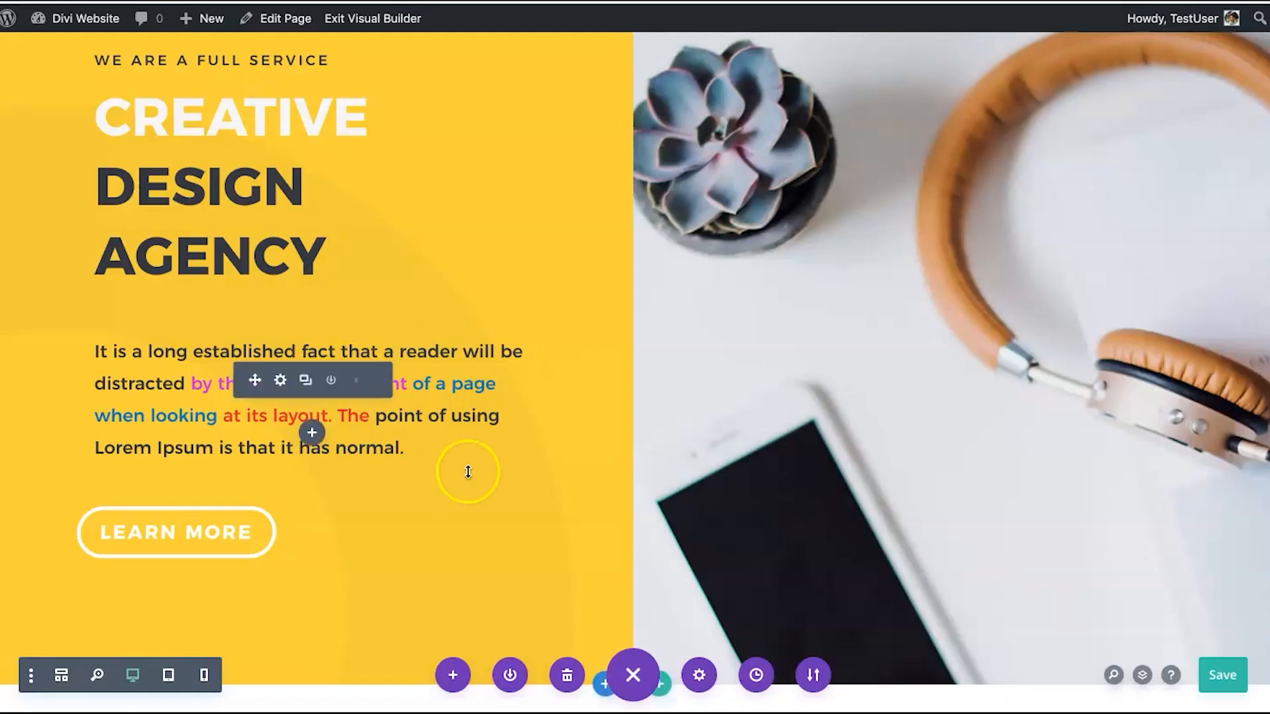
{"action": "scroll", "coordinate": [470, 470], "scroll_direction": "up", "scroll_amount": 2}
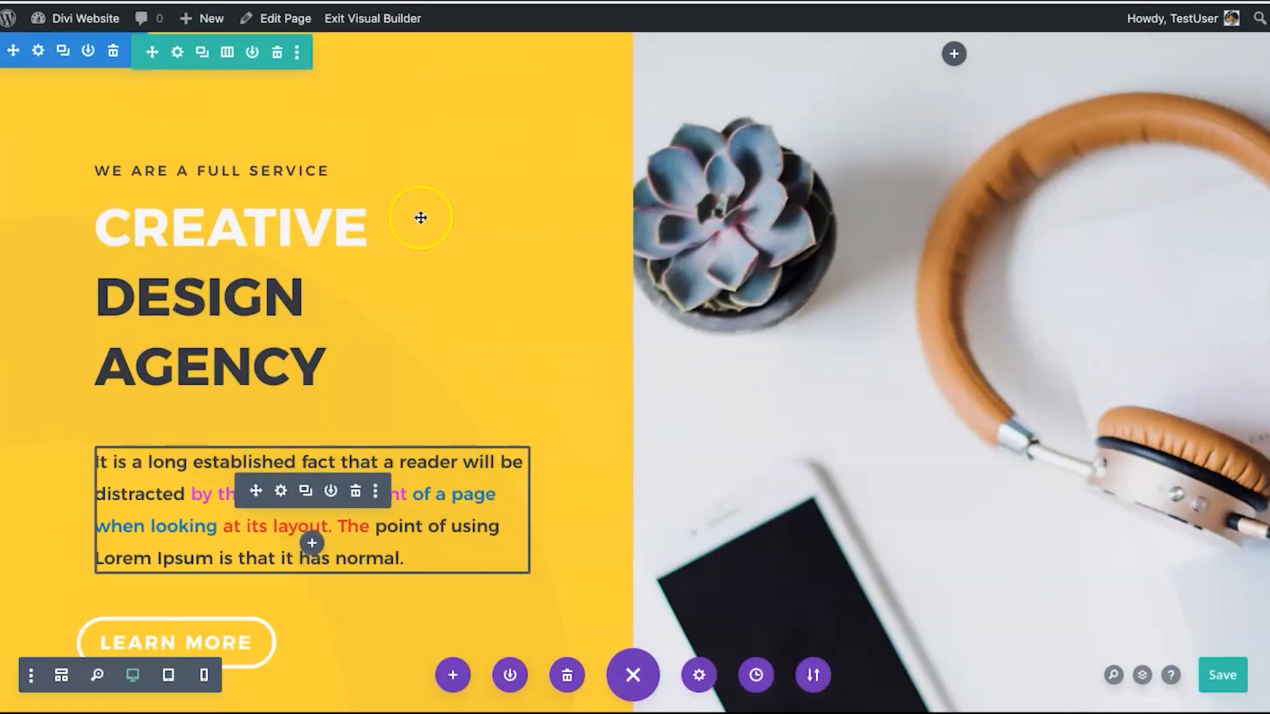
{"action": "scroll", "coordinate": [599, 436], "scroll_direction": "down", "scroll_amount": 20}
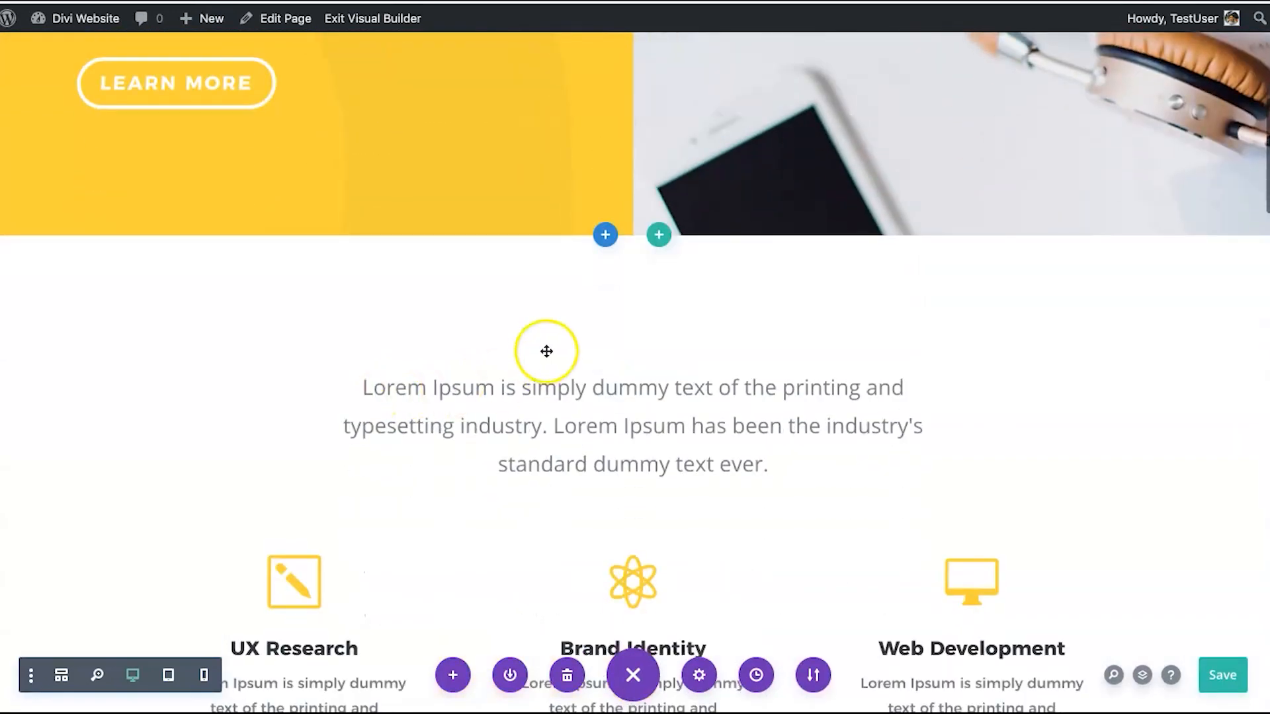
{"action": "scroll", "coordinate": [547, 351], "scroll_direction": "down", "scroll_amount": 4}
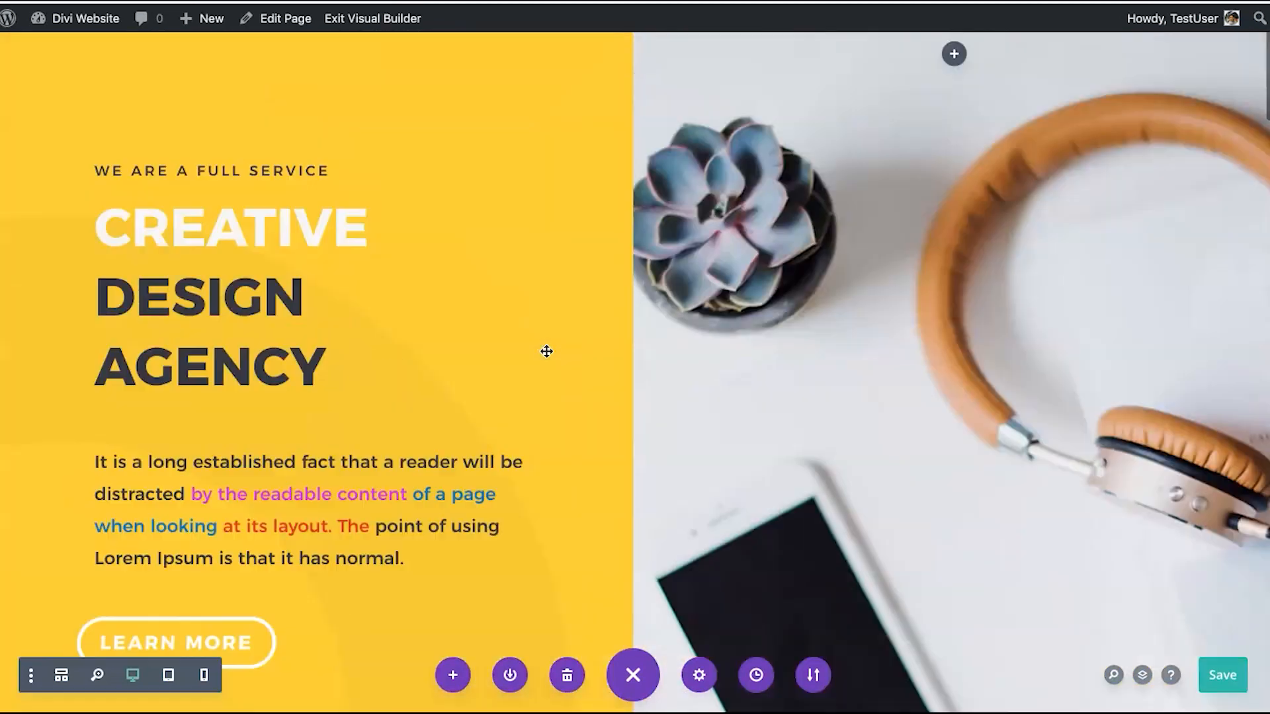
Load the premade About layout from the Design Agency layout pack into the home page, leaving Replace existing content off.
{"action": "left_click", "coordinate": [454, 674]}
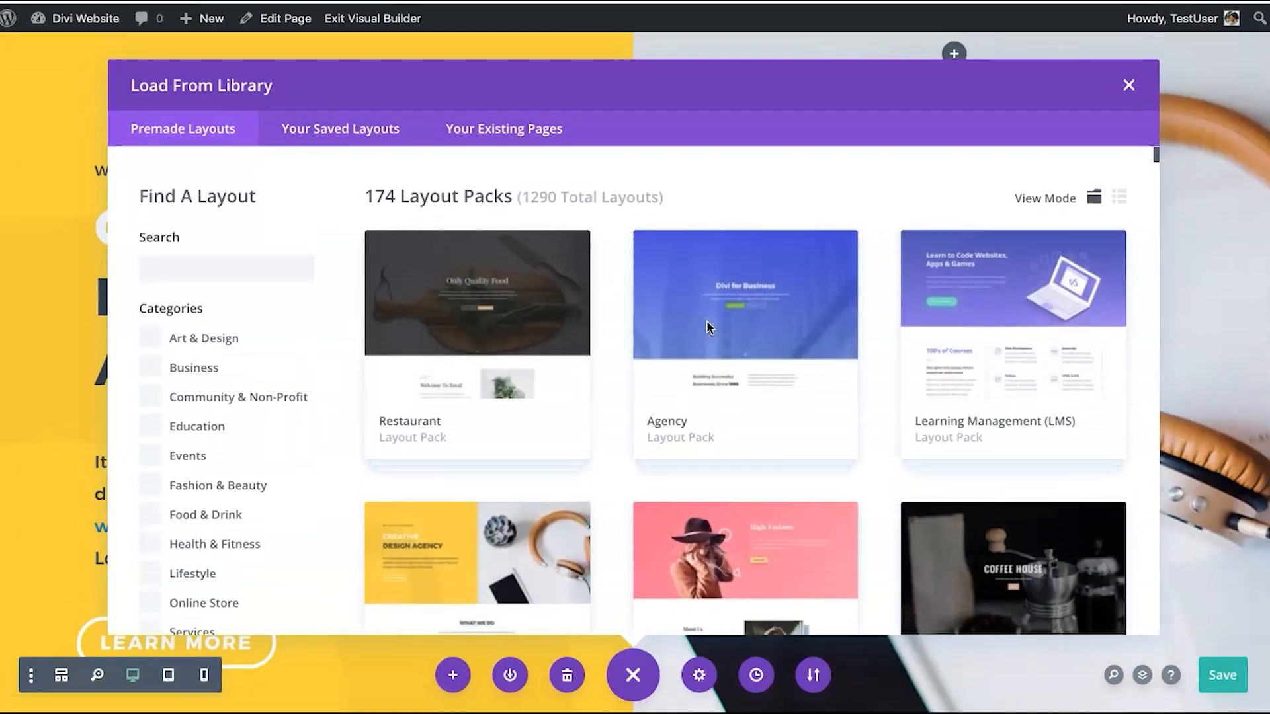
{"action": "left_click_drag", "start_coordinate": [361, 199], "coordinate": [458, 196]}
{"action": "left_click", "coordinate": [456, 195]}
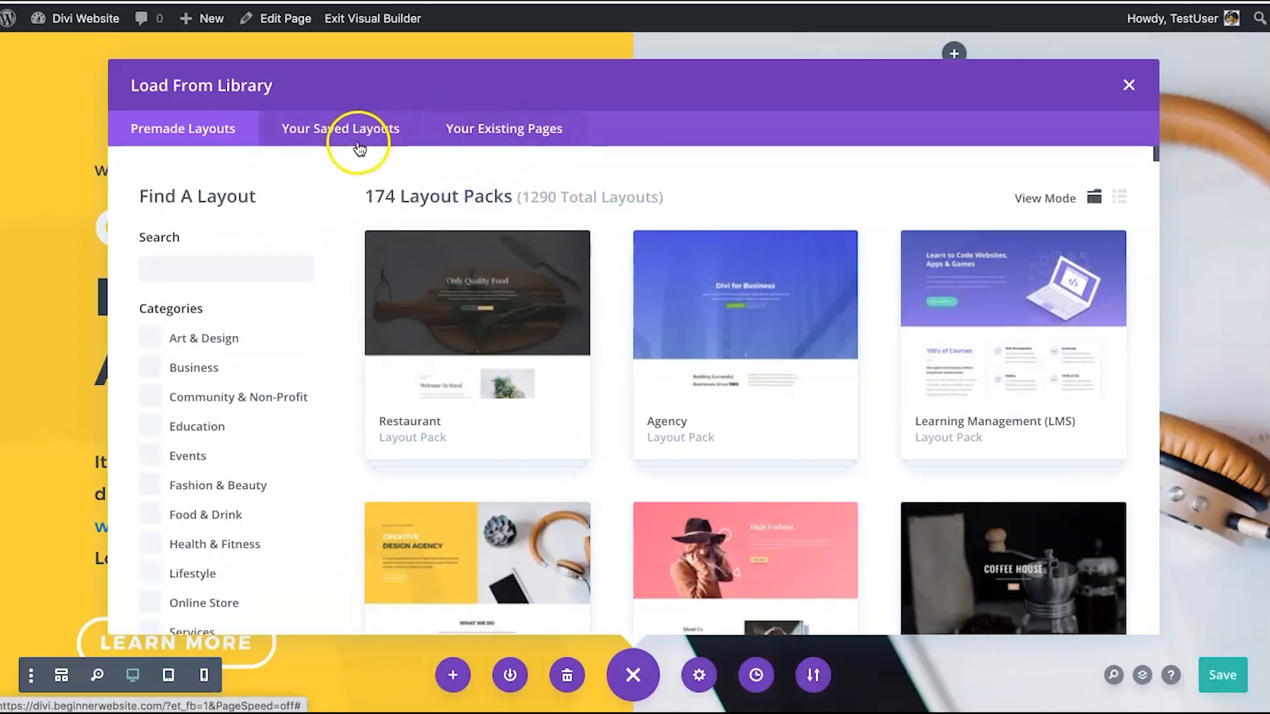
{"action": "scroll", "coordinate": [419, 359], "scroll_direction": "down", "scroll_amount": 3}
{"action": "left_click", "coordinate": [577, 457]}
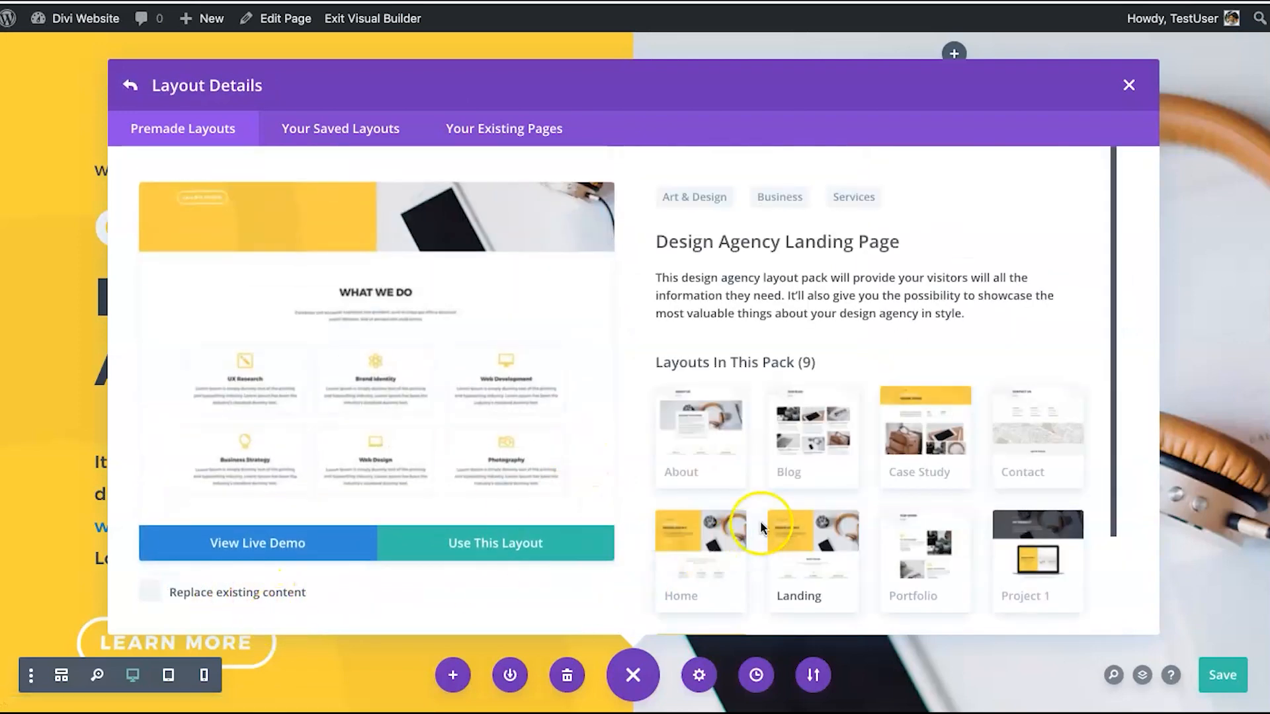
{"action": "left_click", "coordinate": [726, 455]}
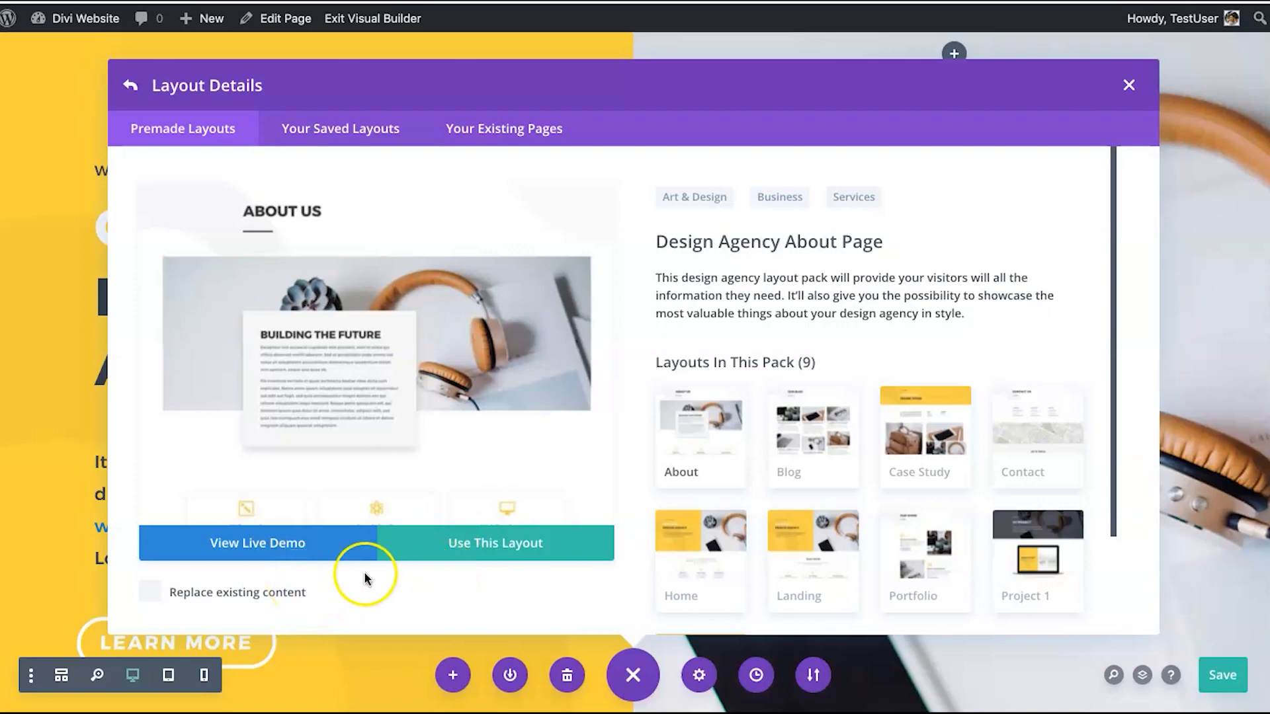
{"action": "left_click", "coordinate": [485, 560]}
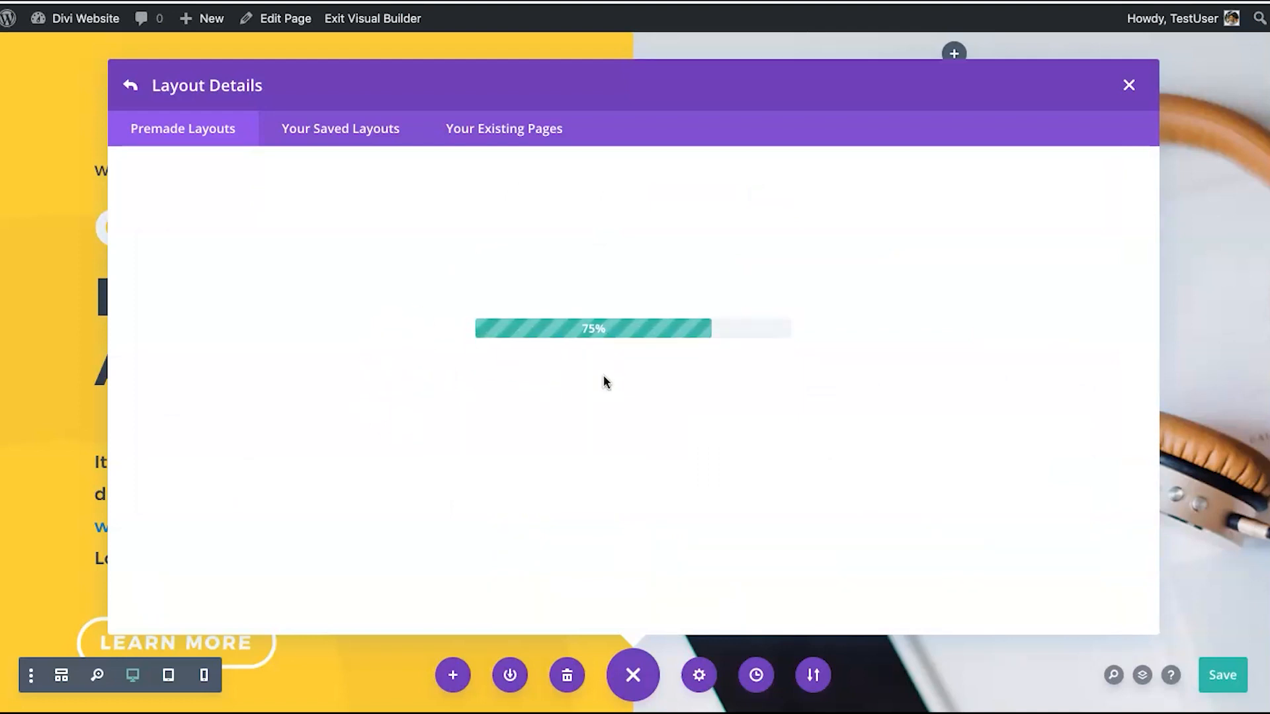
{"action": "left_click", "coordinate": [446, 414]}
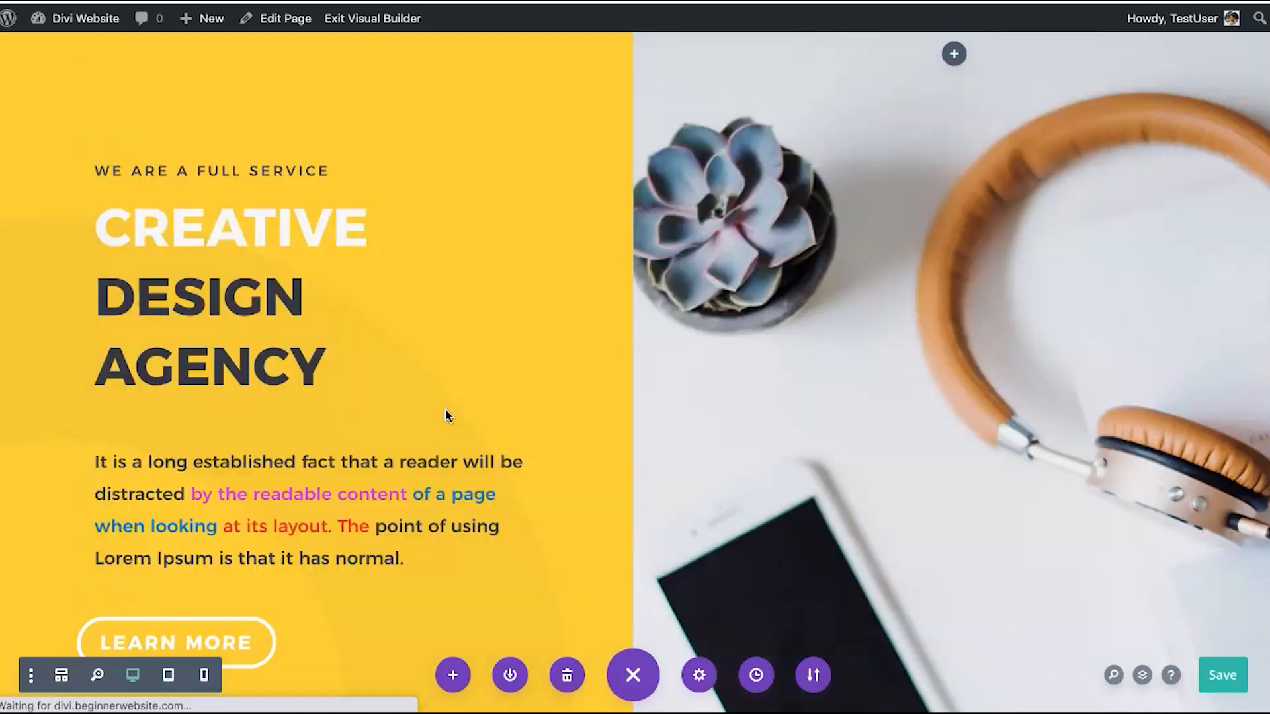
Delete the imported About layout's sections that follow the Building the Future section, beginning with its services icons.
{"action": "scroll", "coordinate": [406, 441], "scroll_direction": "down", "scroll_amount": 15}
{"action": "scroll", "coordinate": [405, 441], "scroll_direction": "up", "scroll_amount": 15}
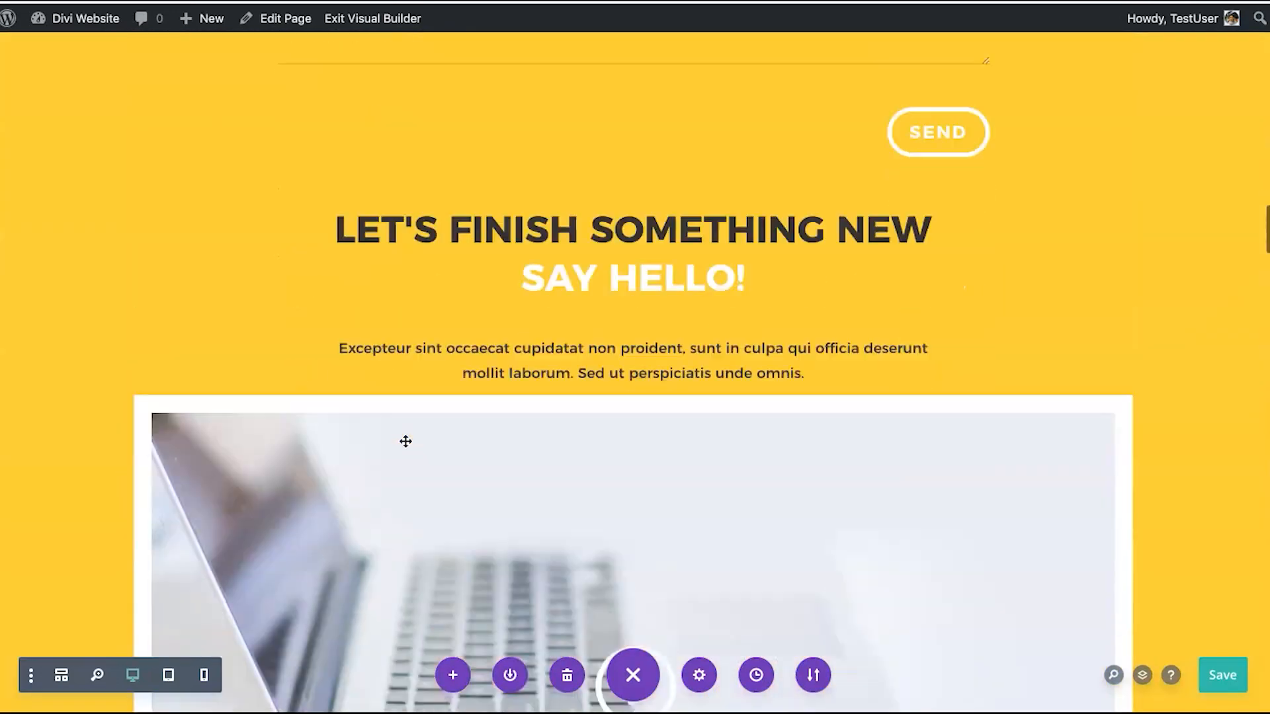
{"action": "scroll", "coordinate": [406, 441], "scroll_direction": "up", "scroll_amount": 5}
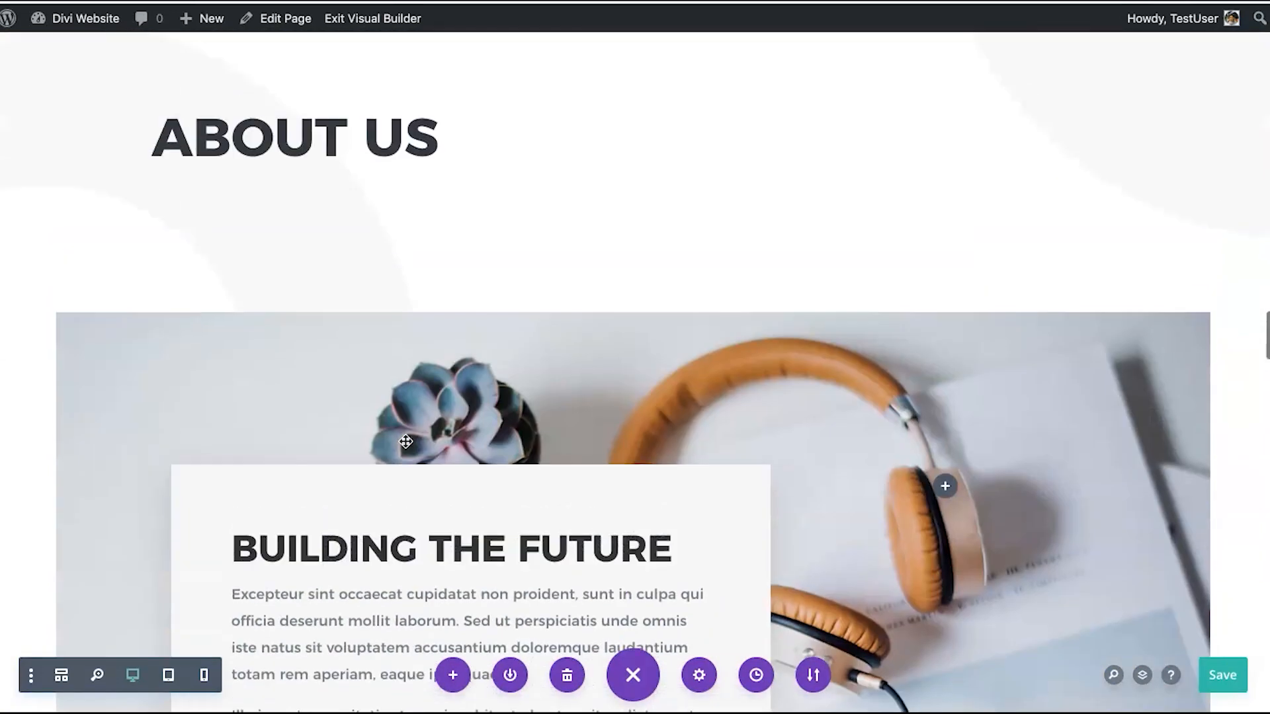
{"action": "scroll", "coordinate": [311, 233], "scroll_direction": "up", "scroll_amount": 10}
{"action": "scroll", "coordinate": [312, 234], "scroll_direction": "up", "scroll_amount": 10}
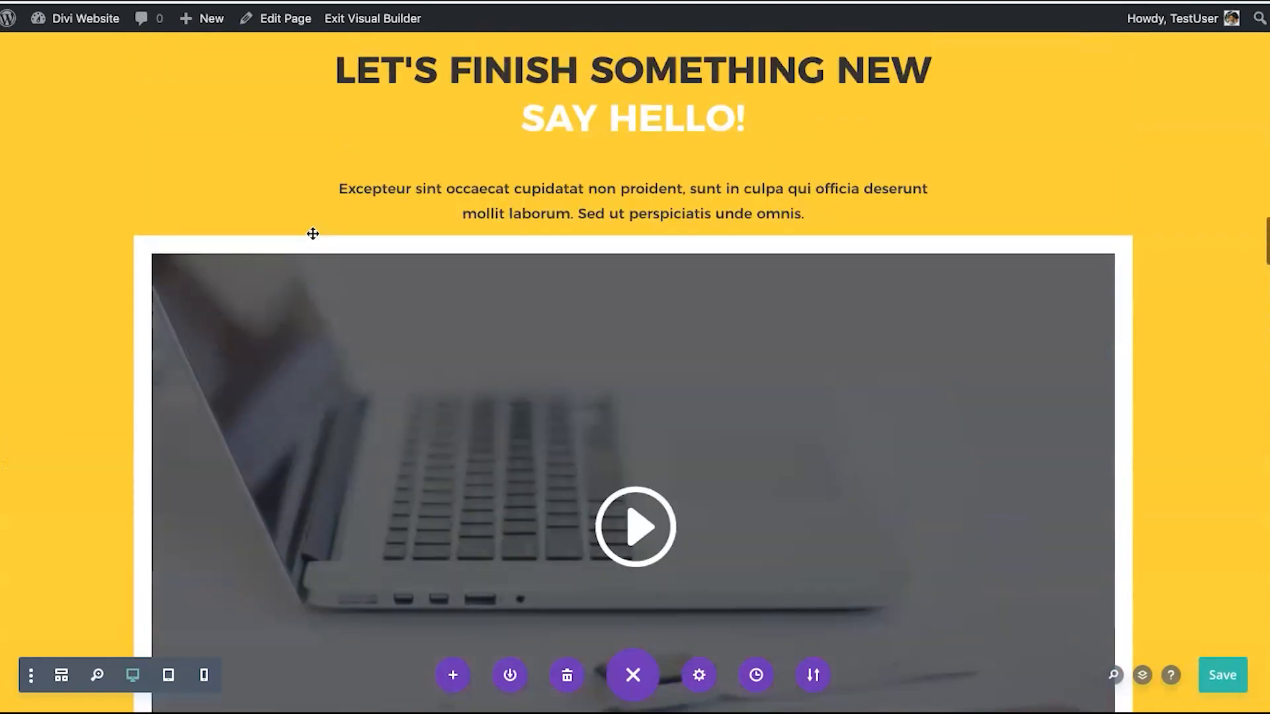
{"action": "scroll", "coordinate": [312, 234], "scroll_direction": "down", "scroll_amount": 5}
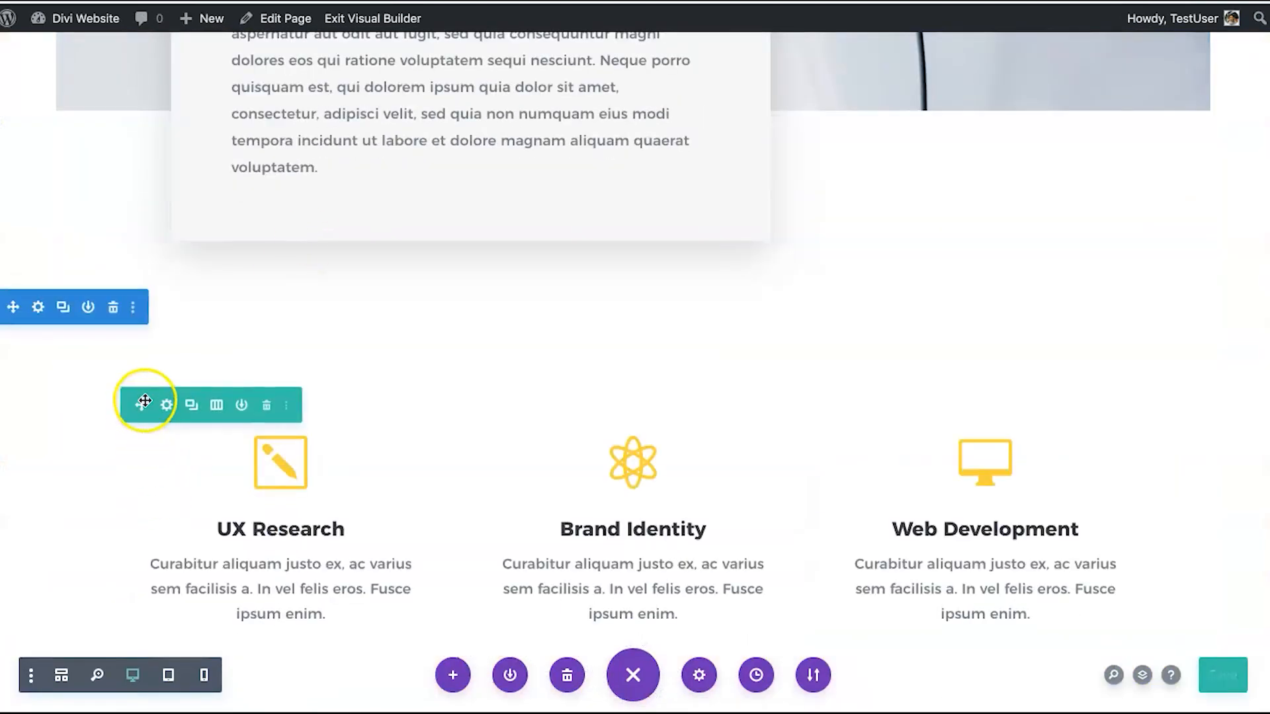
{"action": "left_click", "coordinate": [113, 310]}
{"action": "left_click", "coordinate": [113, 311]}
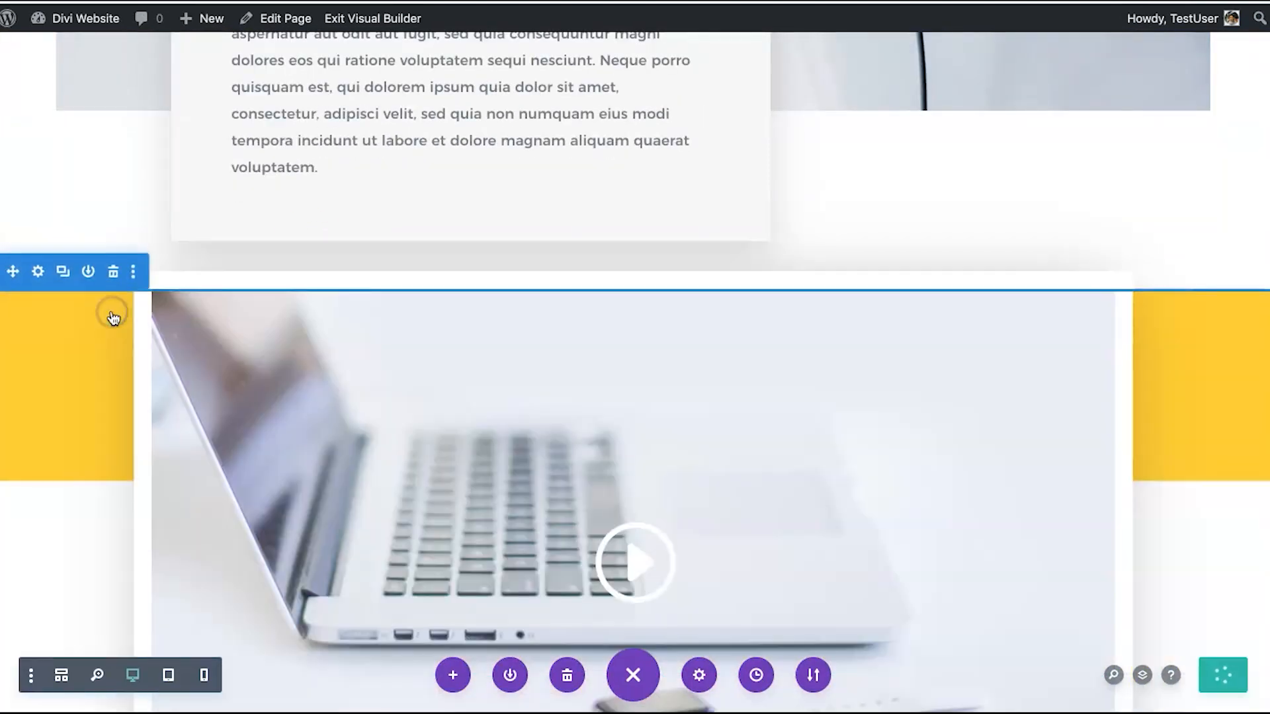
{"action": "left_click", "coordinate": [113, 308]}
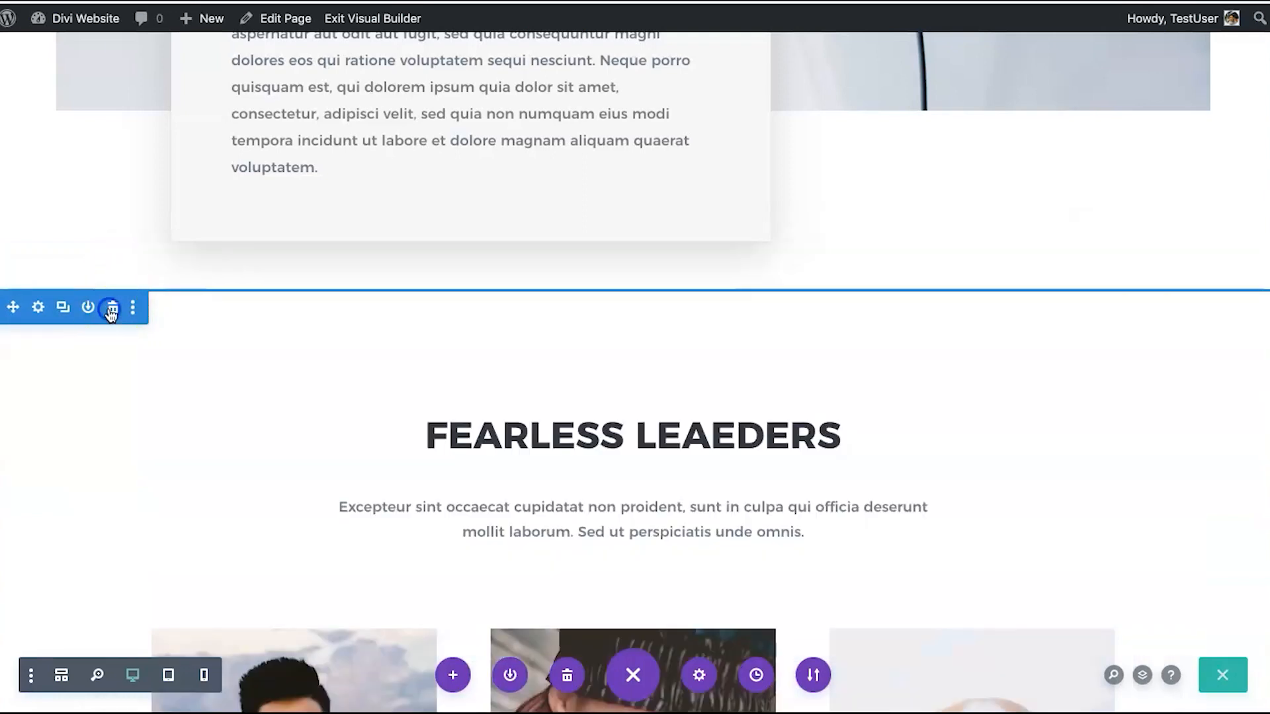
{"action": "left_click", "coordinate": [112, 309]}
{"action": "left_click", "coordinate": [113, 310]}
{"action": "left_click", "coordinate": [113, 311]}
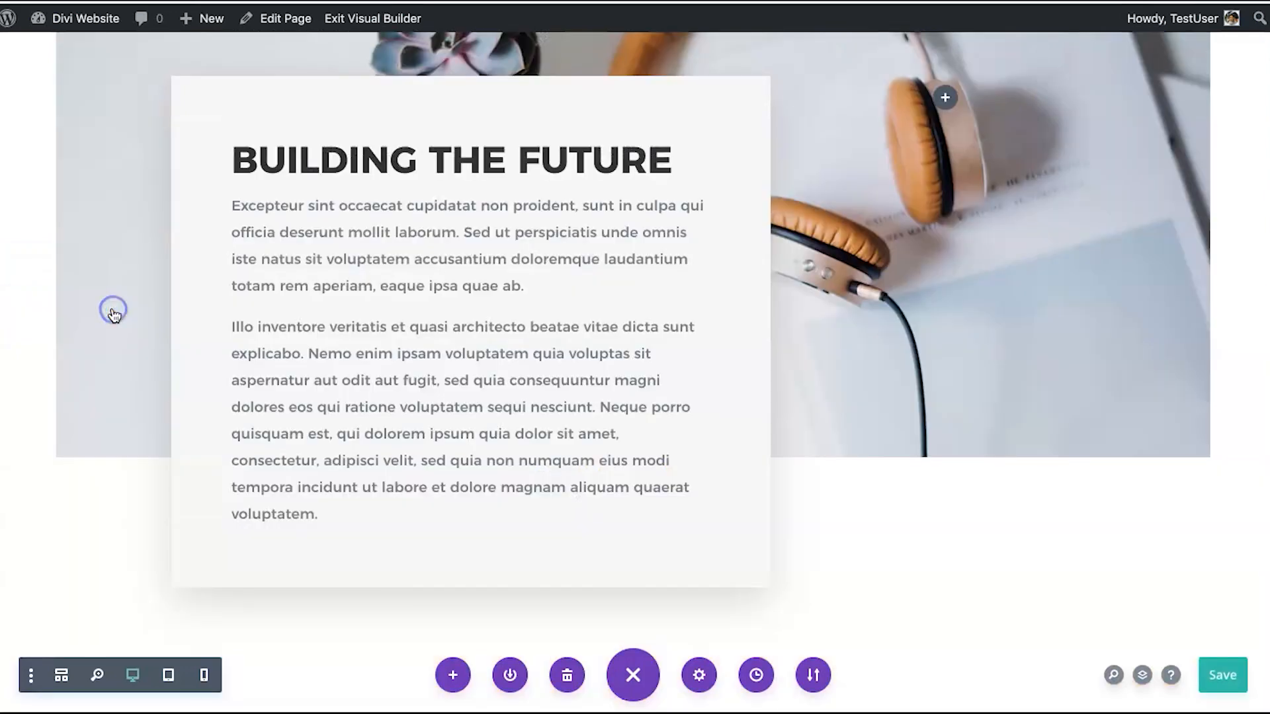
Move the Building the Future section up the page to directly below the services section.
{"action": "scroll", "coordinate": [301, 344], "scroll_direction": "up", "scroll_amount": 5}
{"action": "left_click_drag", "start_coordinate": [77, 227], "coordinate": [364, 263]}
{"action": "scroll", "coordinate": [403, 307], "scroll_direction": "up", "scroll_amount": 20}
{"action": "scroll", "coordinate": [402, 297], "scroll_direction": "up", "scroll_amount": 10}
{"action": "scroll", "coordinate": [425, 399], "scroll_direction": "down", "scroll_amount": 6}
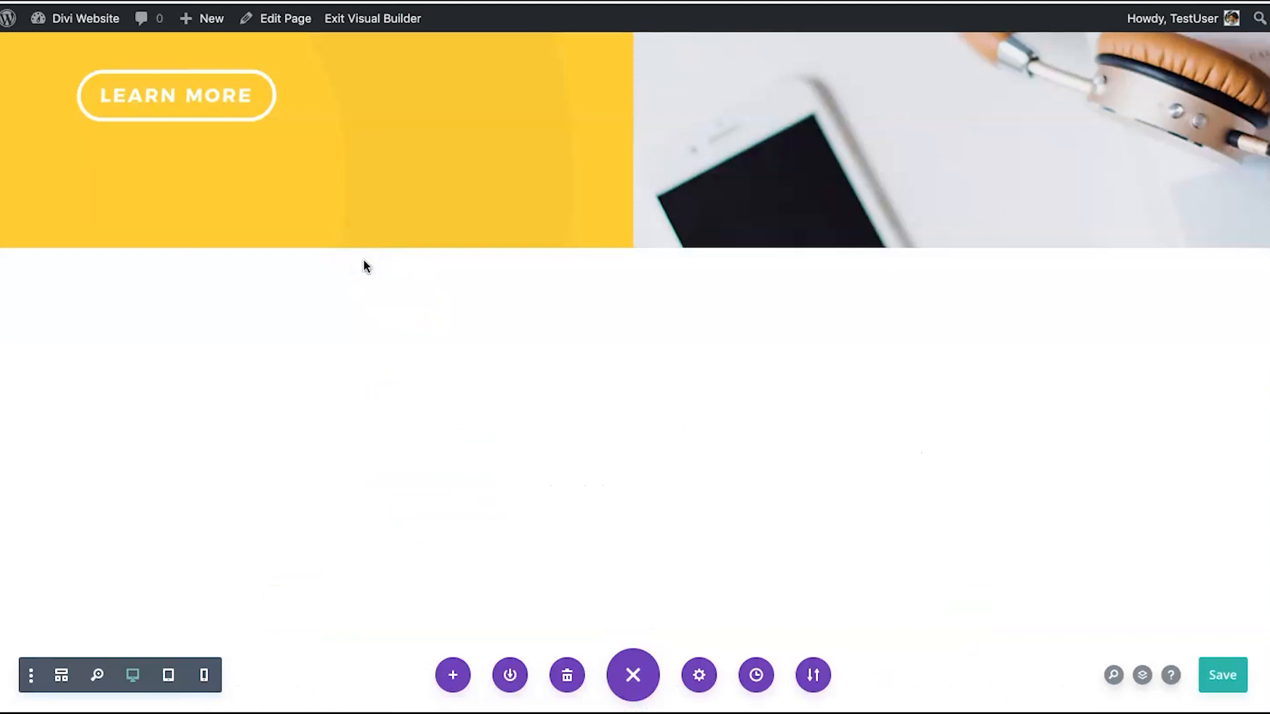
{"action": "scroll", "coordinate": [578, 349], "scroll_direction": "down", "scroll_amount": 6}
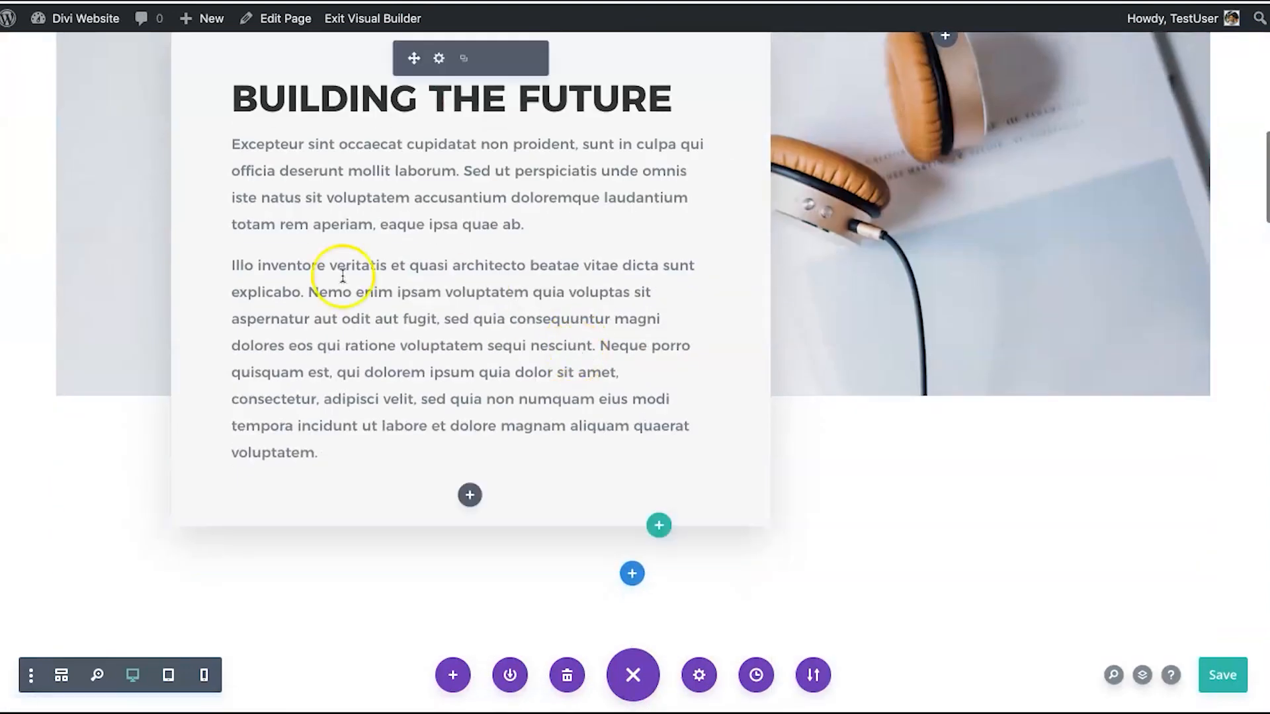
{"action": "scroll", "coordinate": [343, 276], "scroll_direction": "up", "scroll_amount": 14}
{"action": "scroll", "coordinate": [295, 284], "scroll_direction": "down", "scroll_amount": 10}
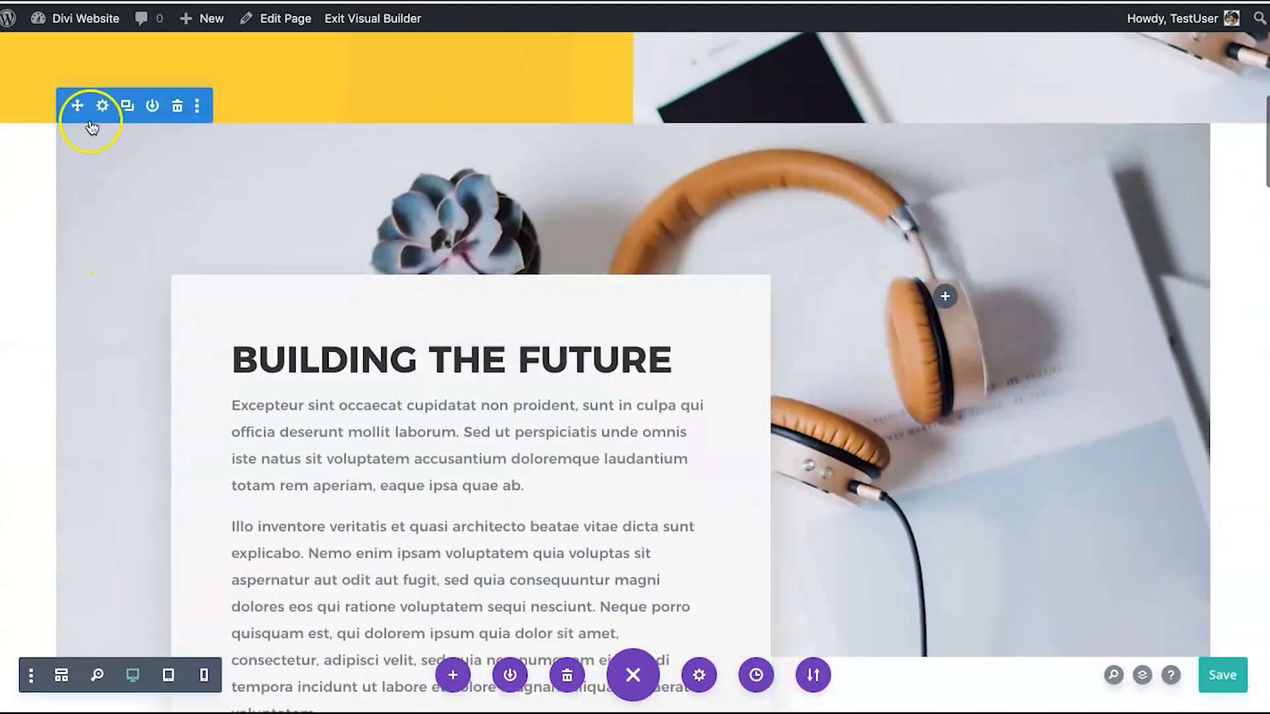
{"action": "left_click_drag", "start_coordinate": [85, 108], "coordinate": [428, 201]}
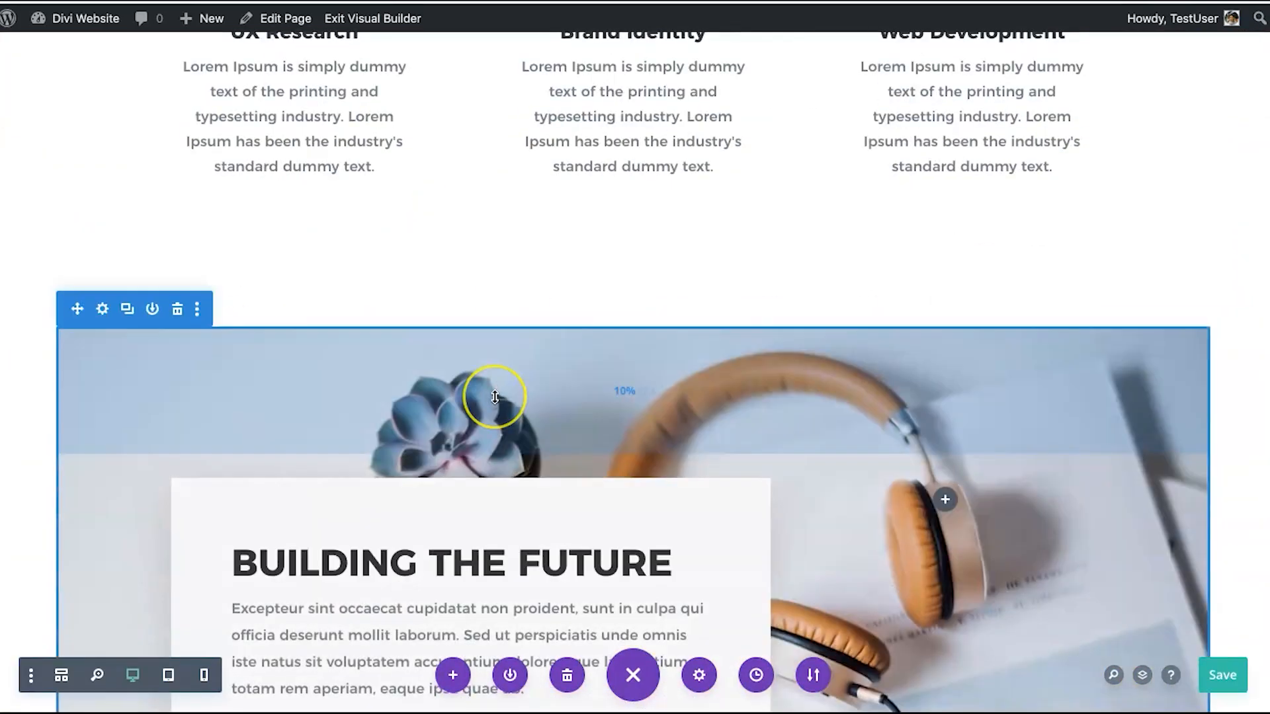
{"action": "scroll", "coordinate": [495, 397], "scroll_direction": "down", "scroll_amount": 10}
{"action": "scroll", "coordinate": [494, 397], "scroll_direction": "up", "scroll_amount": 10}
{"action": "scroll", "coordinate": [495, 397], "scroll_direction": "up", "scroll_amount": 1}
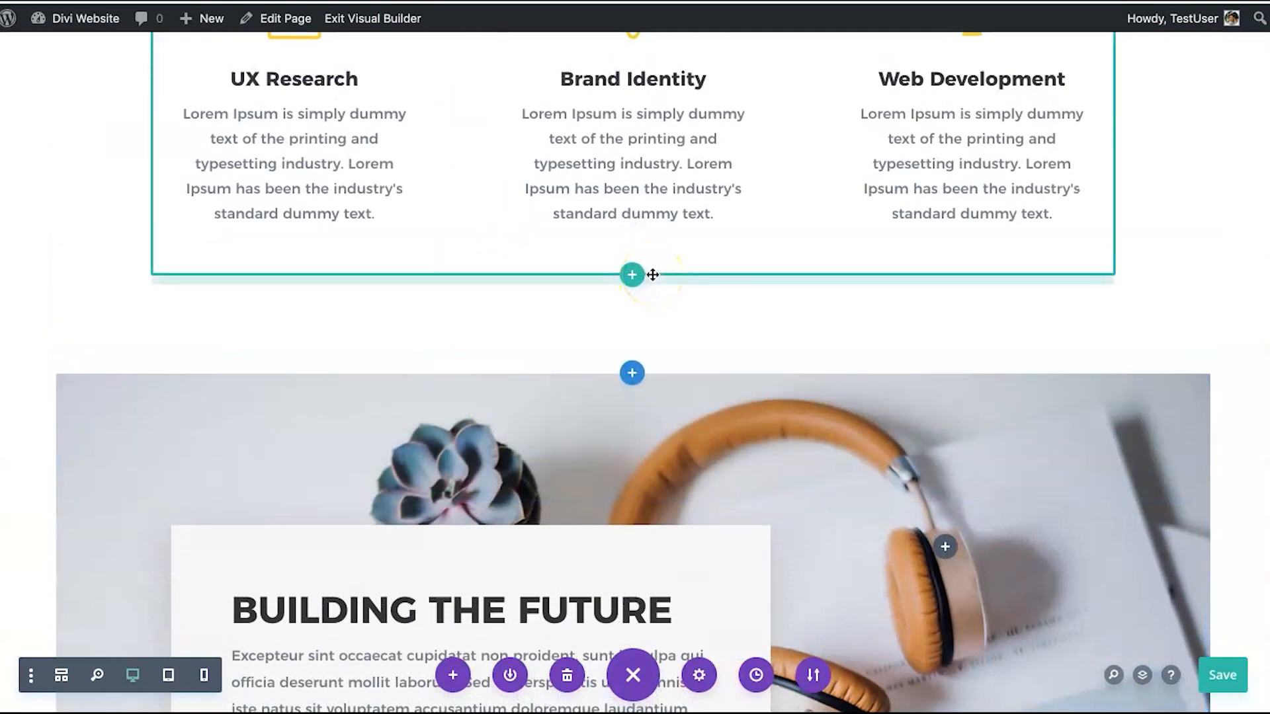
Reduce the bottom spacing of the services section above the Building the Future section.
{"action": "mouse_move", "coordinate": [677, 364]}
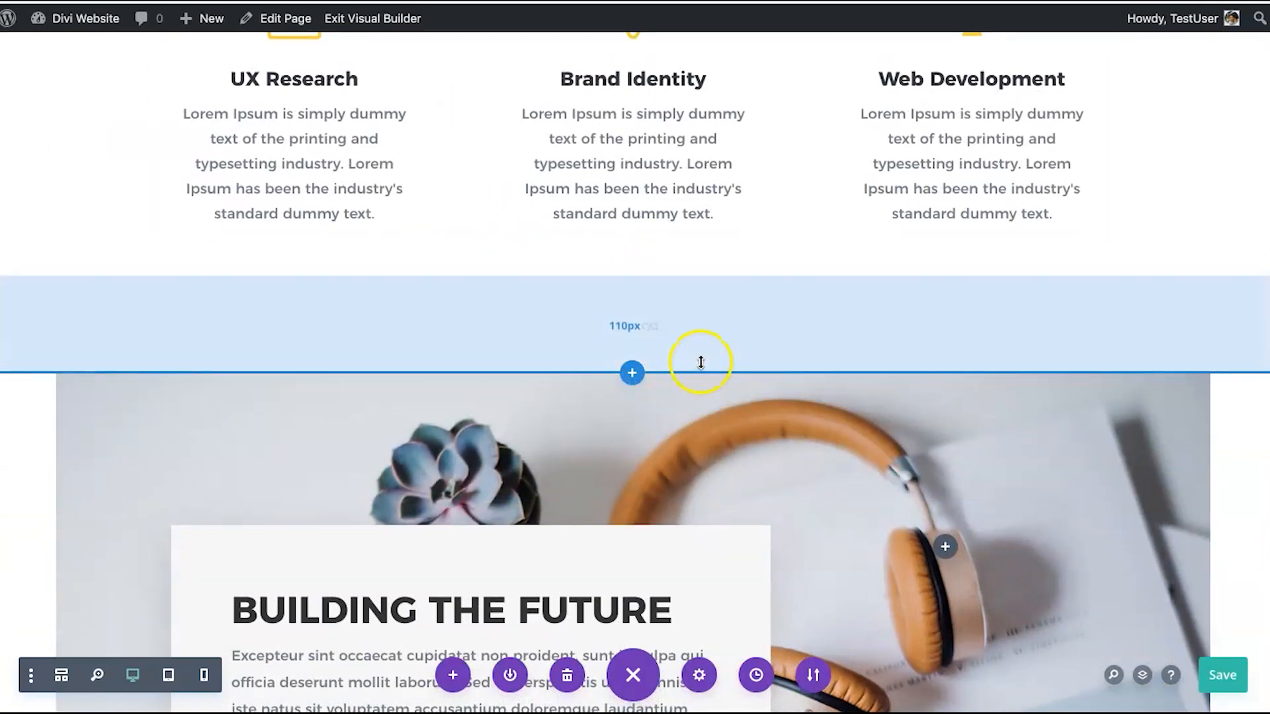
{"action": "left_click_drag", "start_coordinate": [700, 362], "coordinate": [705, 319]}
{"action": "left_click_drag", "start_coordinate": [705, 311], "coordinate": [704, 316]}
Check the services row's column layout options, and try duplicating and deleting the UX Research blurb.
{"action": "scroll", "coordinate": [703, 317], "scroll_direction": "up", "scroll_amount": 5}
{"action": "mouse_move", "coordinate": [426, 315]}
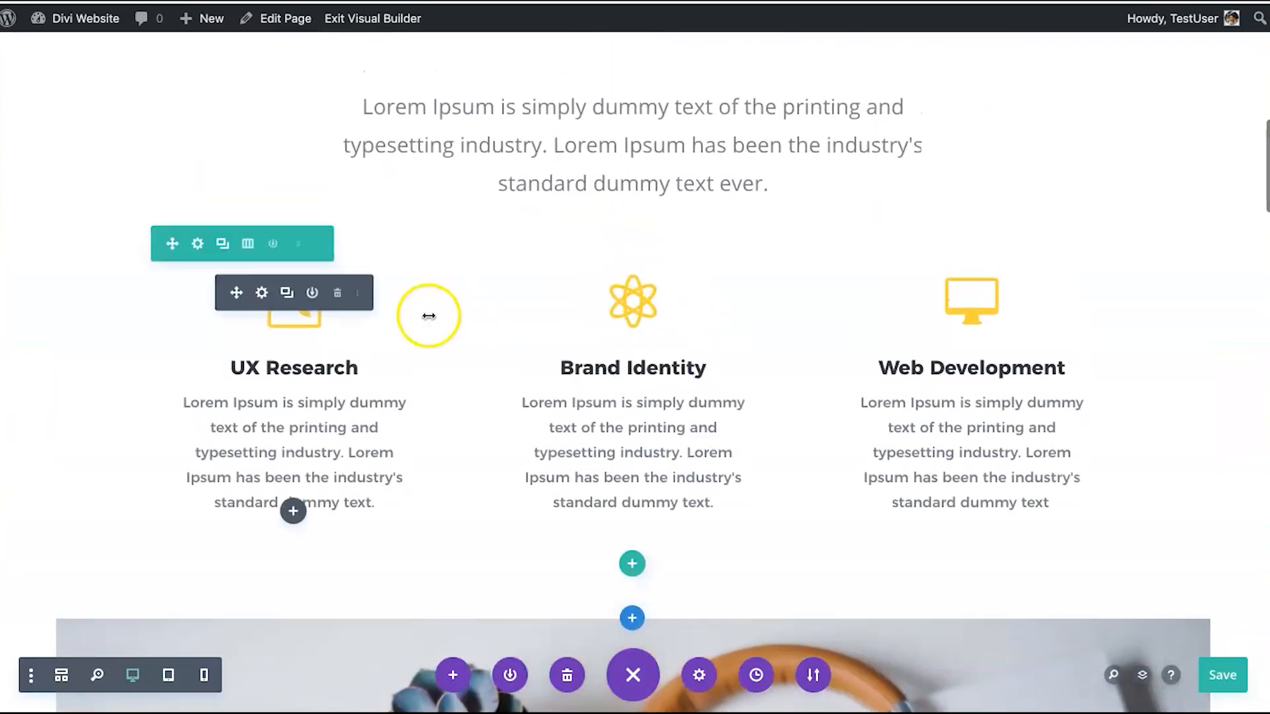
{"action": "left_click", "coordinate": [249, 244]}
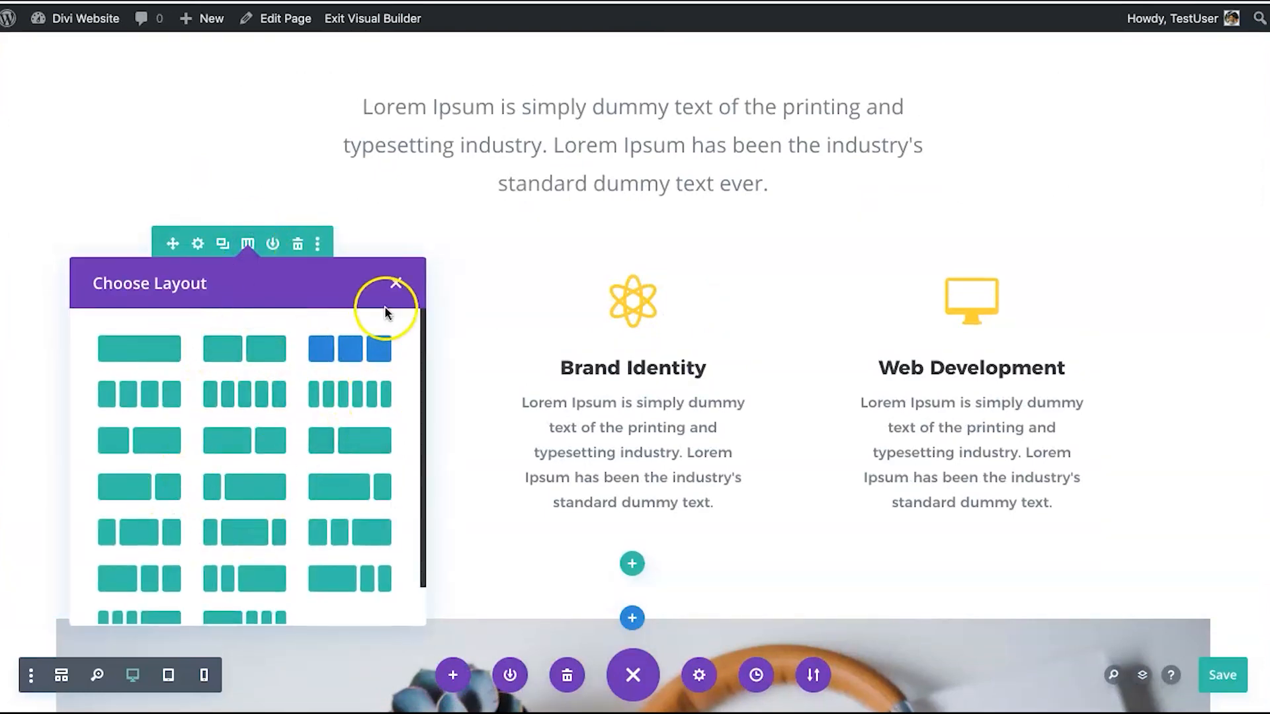
{"action": "left_click", "coordinate": [396, 283]}
{"action": "left_click", "coordinate": [287, 293]}
{"action": "left_click", "coordinate": [337, 293]}
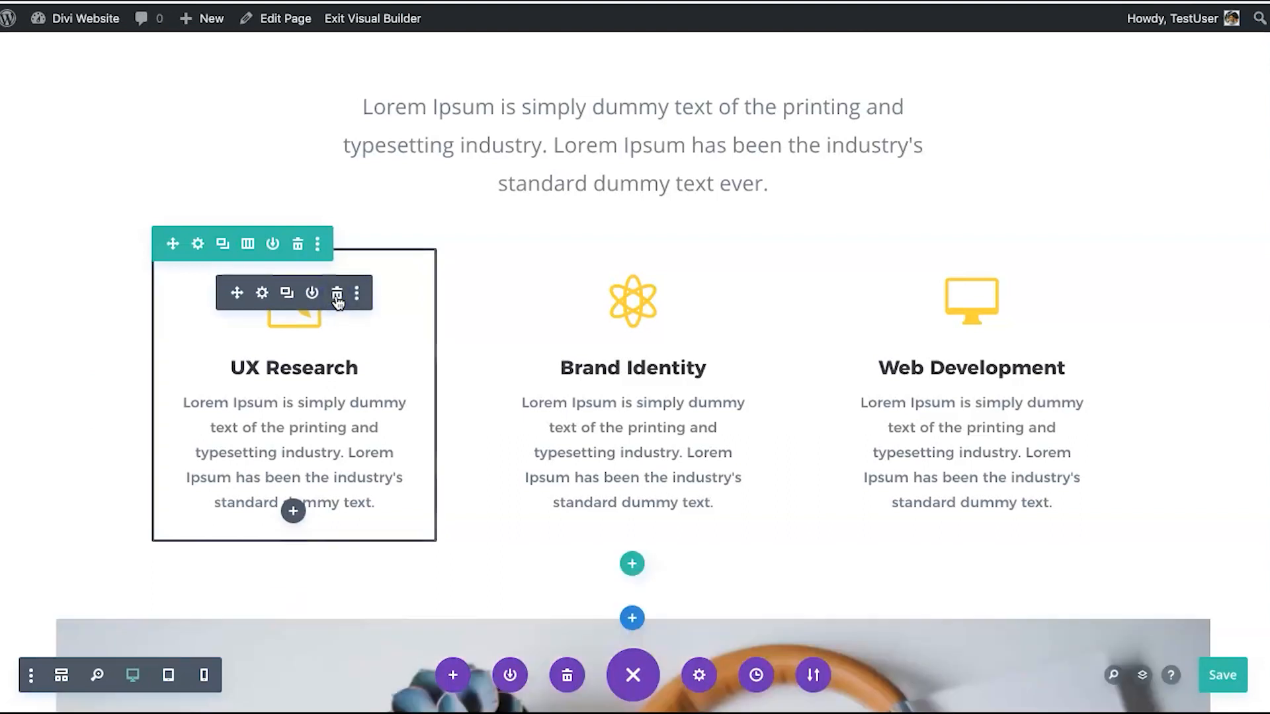
Try inline editing of the UX Research description by inserting test characters at the word "industry" and erasing them.
{"action": "left_click", "coordinate": [283, 439]}
{"action": "type", "text": "dsfo"}
{"action": "key", "text": "BackSpace"}
{"action": "key", "text": "BackSpace"}
{"action": "key", "text": "BackSpace"}
{"action": "key", "text": "BackSpace"}
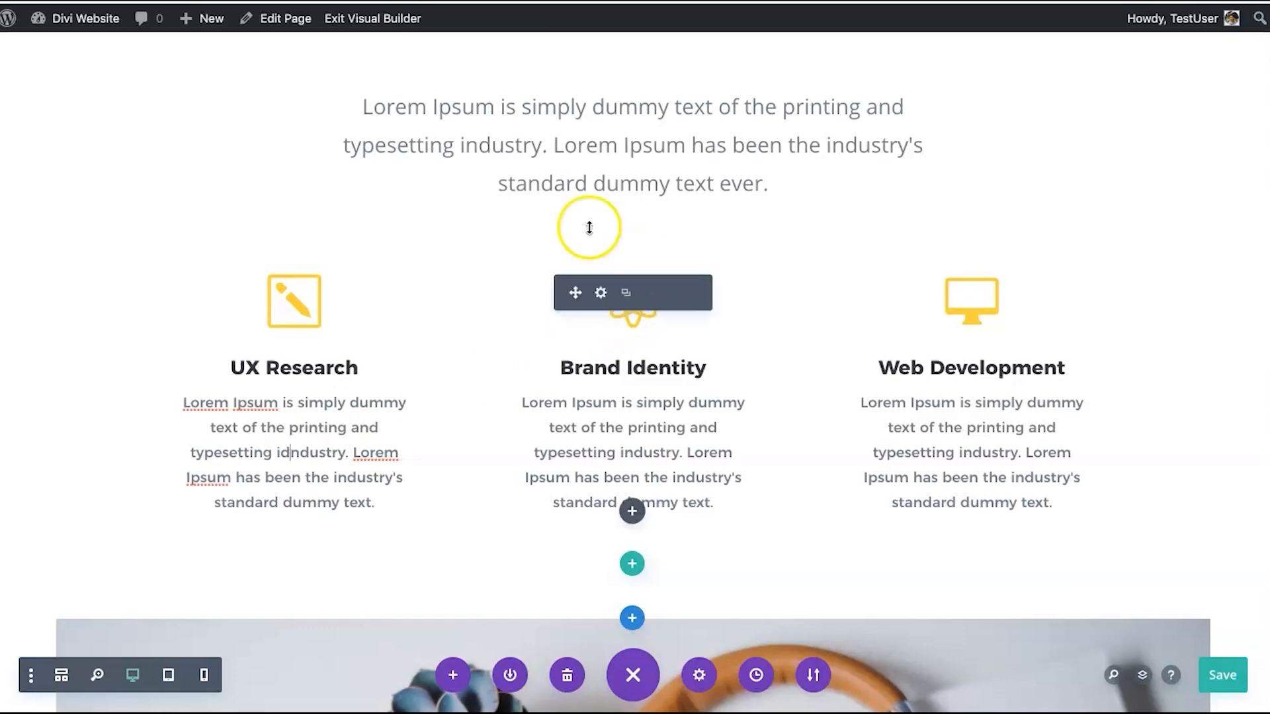
Look through the combined home page down to the video area and return to the Creative Design Agency section.
{"action": "scroll", "coordinate": [576, 403], "scroll_direction": "down", "scroll_amount": 6}
{"action": "scroll", "coordinate": [539, 482], "scroll_direction": "up", "scroll_amount": 10}
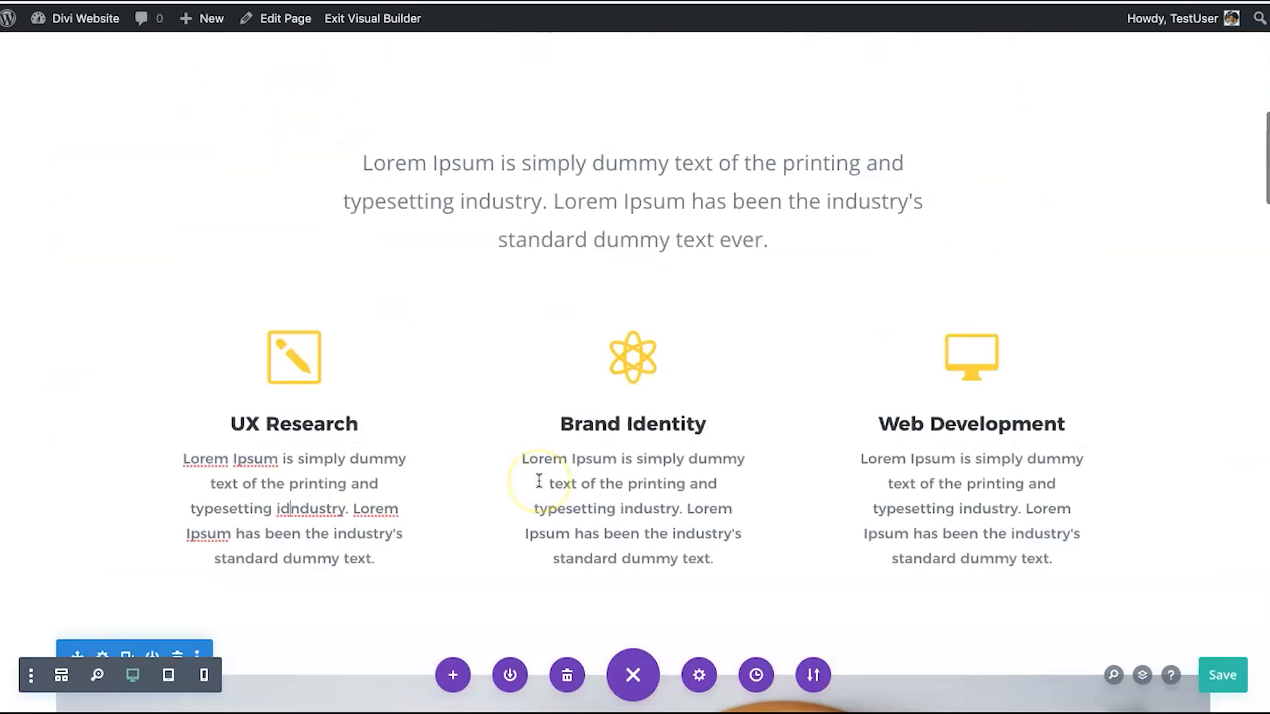
{"action": "scroll", "coordinate": [539, 481], "scroll_direction": "up", "scroll_amount": 5}
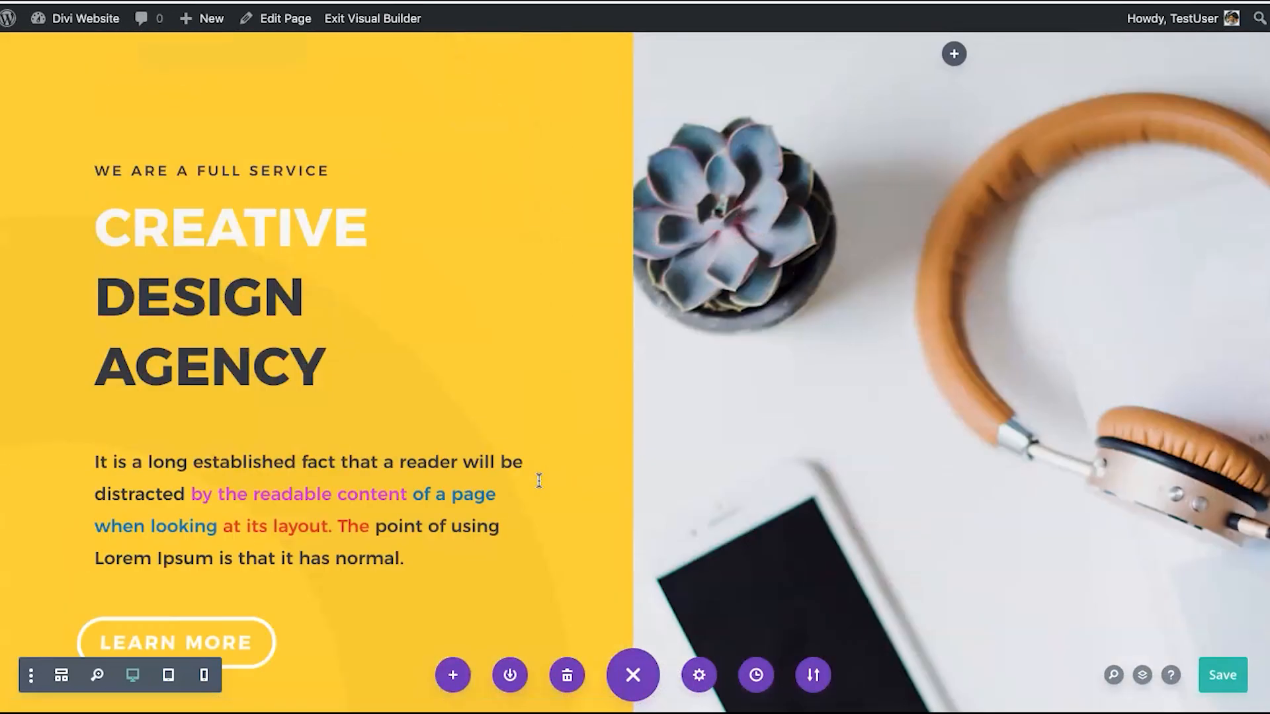
{"action": "mouse_move", "coordinate": [539, 481]}
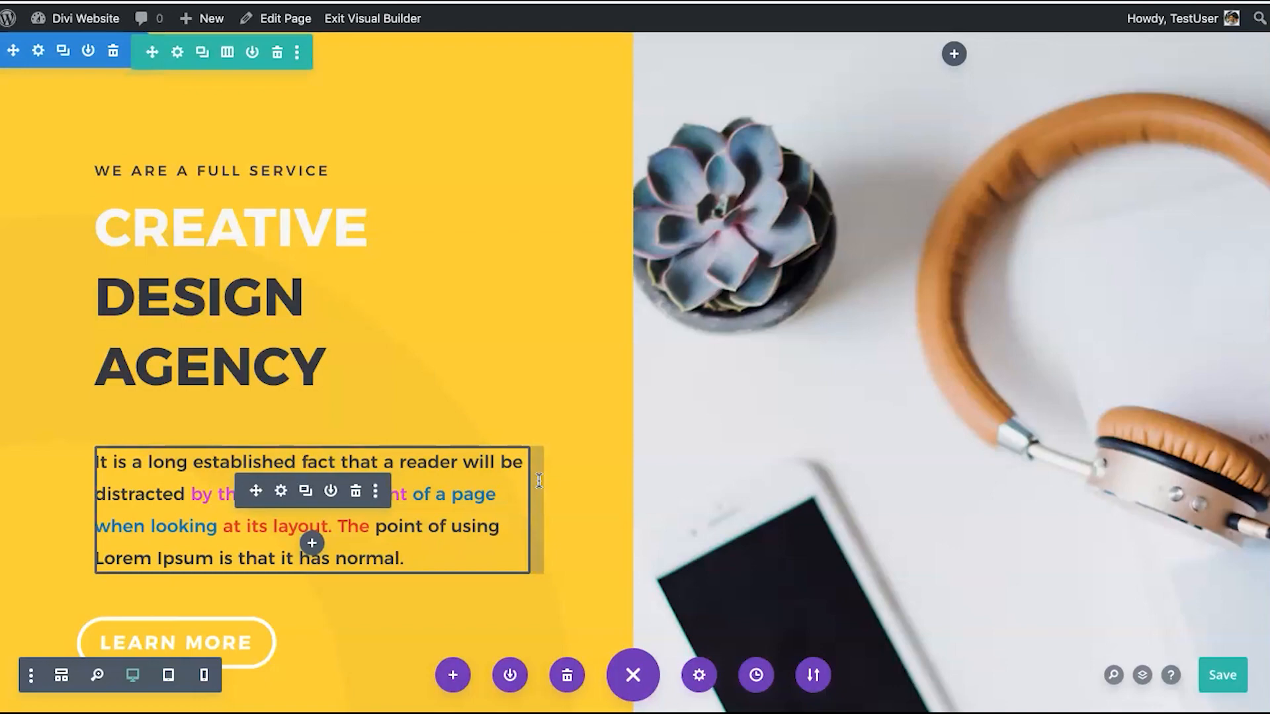
{"action": "scroll", "coordinate": [539, 480], "scroll_direction": "down", "scroll_amount": 20}
{"action": "scroll", "coordinate": [539, 481], "scroll_direction": "up", "scroll_amount": 5}
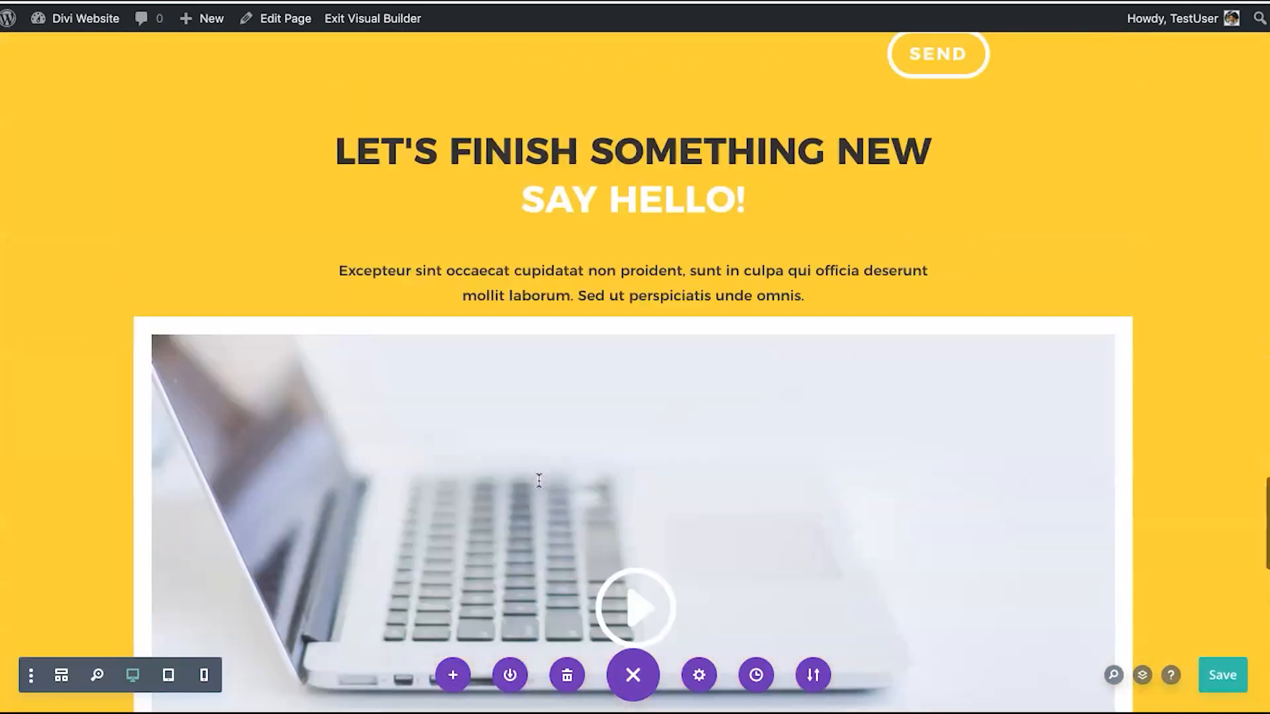
{"action": "scroll", "coordinate": [539, 481], "scroll_direction": "up", "scroll_amount": 20}
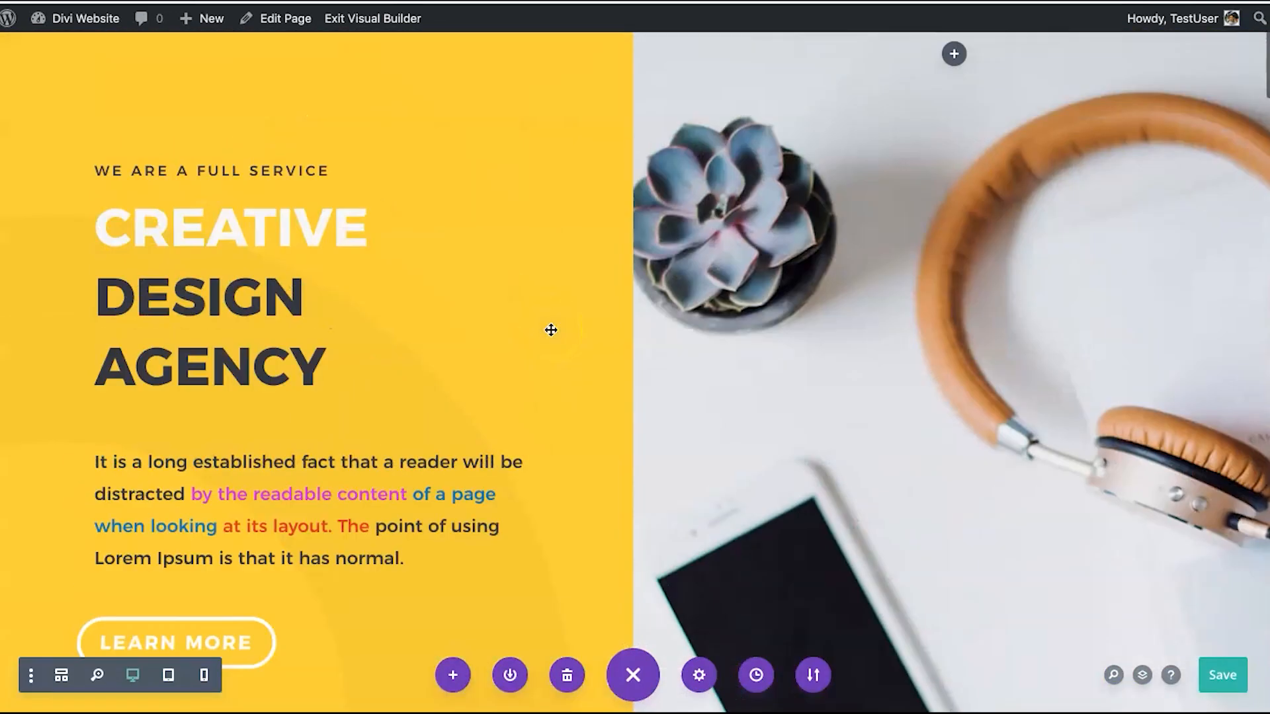
Preview the home page zoomed out, then in tablet and phone widths, and return to the desktop view.
{"action": "left_click", "coordinate": [97, 675]}
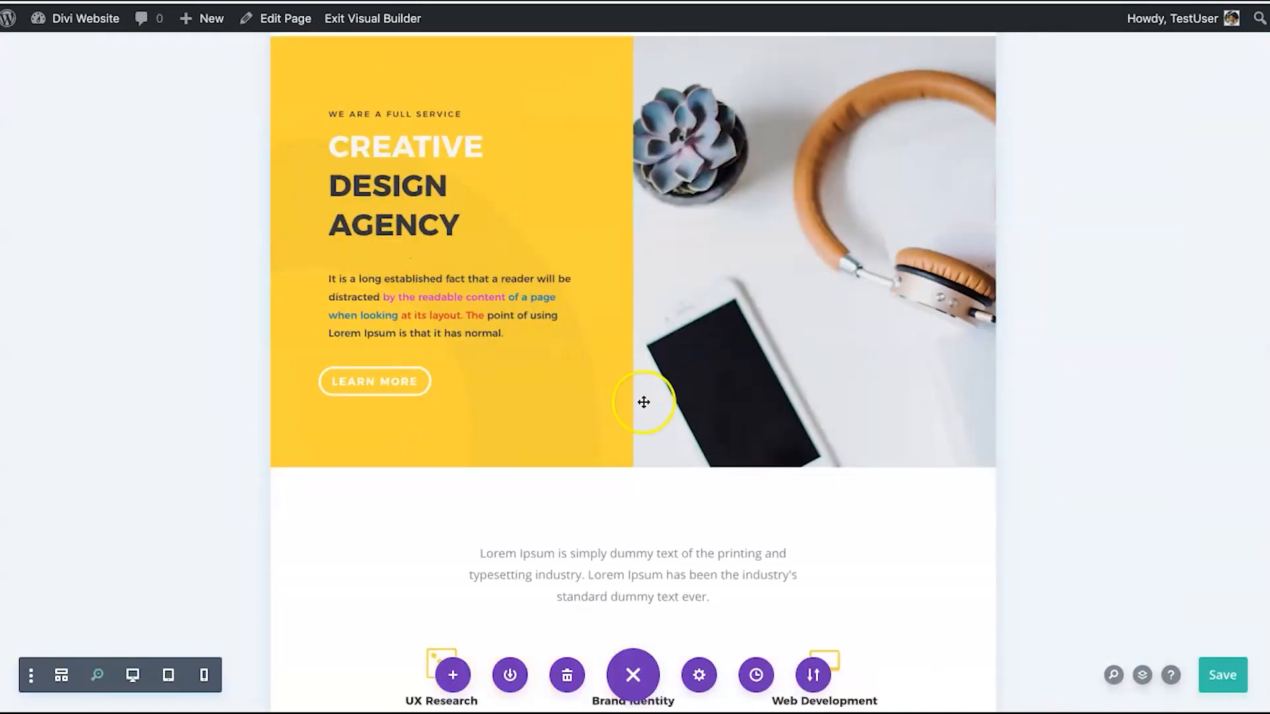
{"action": "scroll", "coordinate": [644, 402], "scroll_direction": "down", "scroll_amount": 20}
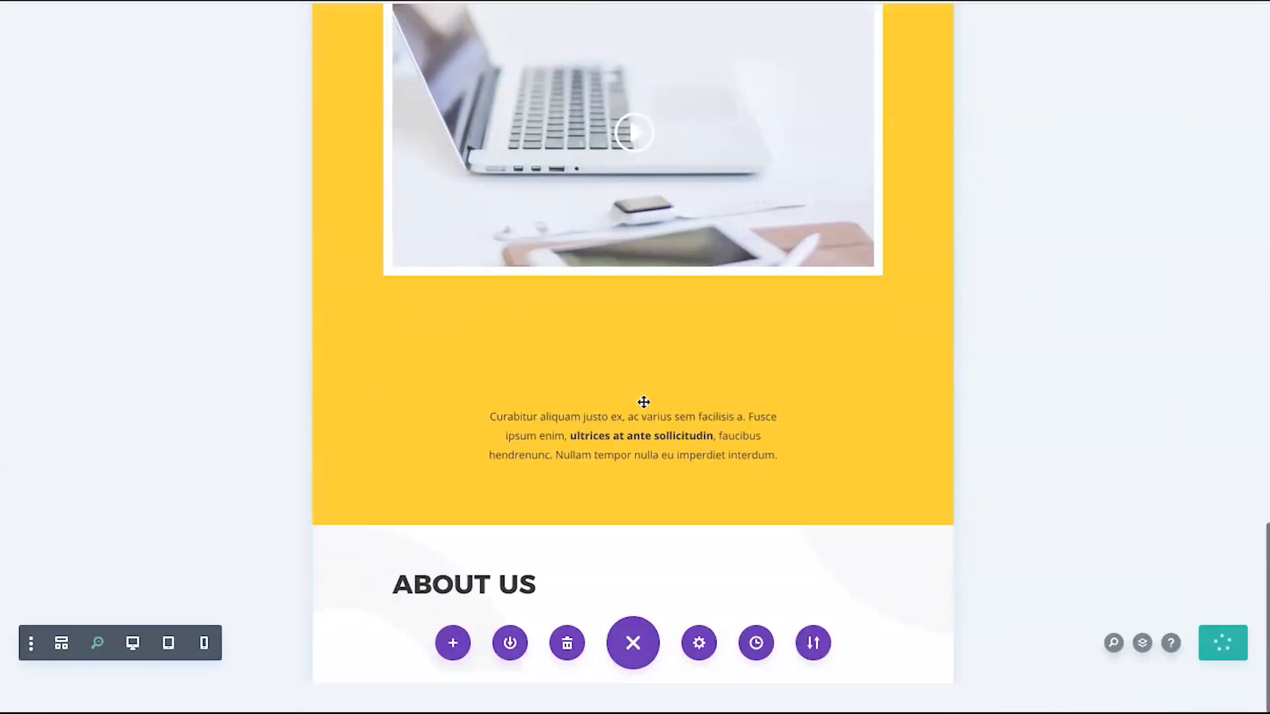
{"action": "scroll", "coordinate": [644, 402], "scroll_direction": "up", "scroll_amount": 20}
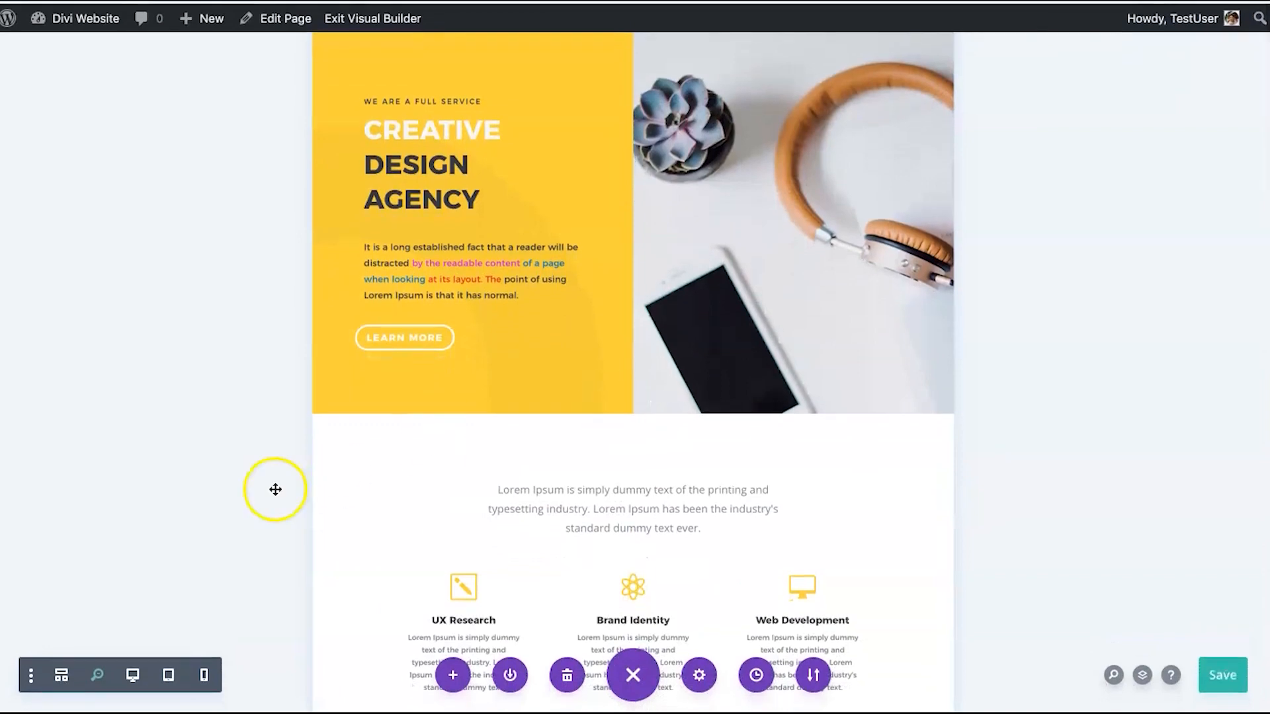
{"action": "left_click", "coordinate": [143, 676]}
{"action": "left_click", "coordinate": [168, 676]}
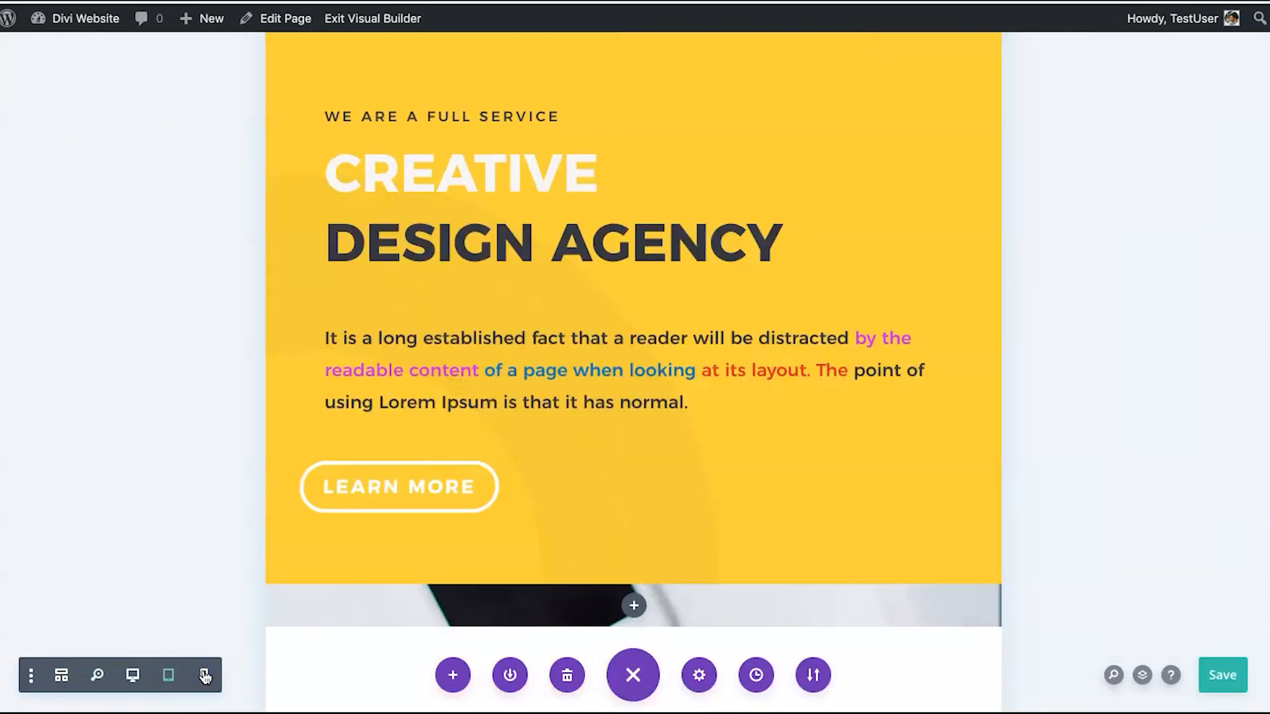
{"action": "left_click", "coordinate": [205, 675]}
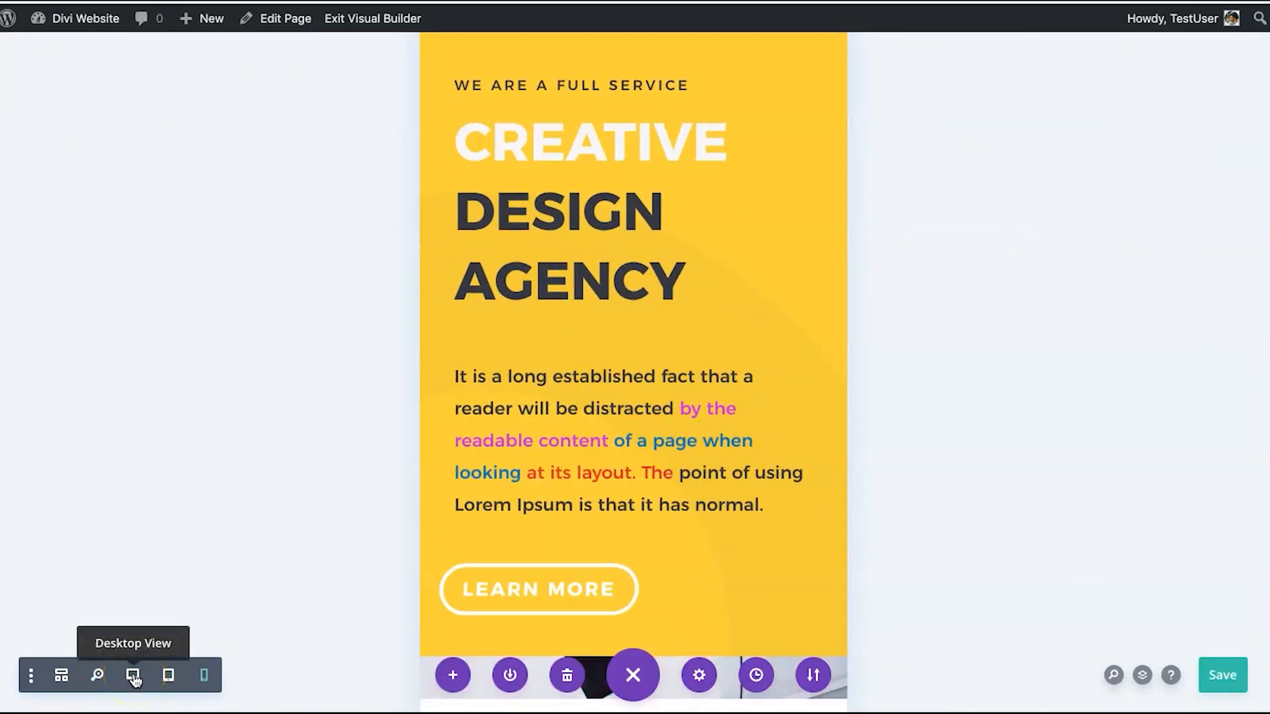
{"action": "left_click", "coordinate": [134, 676]}
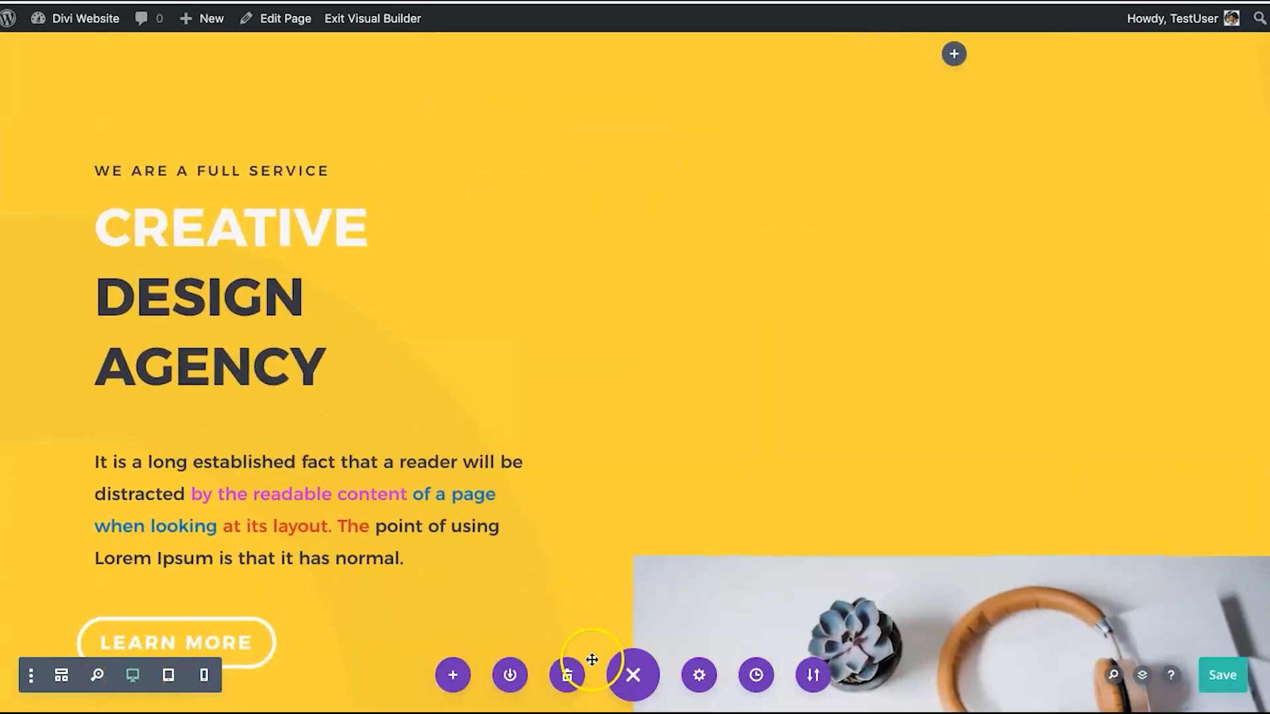
Look through the content options in the home page's Page Settings and close them without editing anything.
{"action": "left_click", "coordinate": [701, 688]}
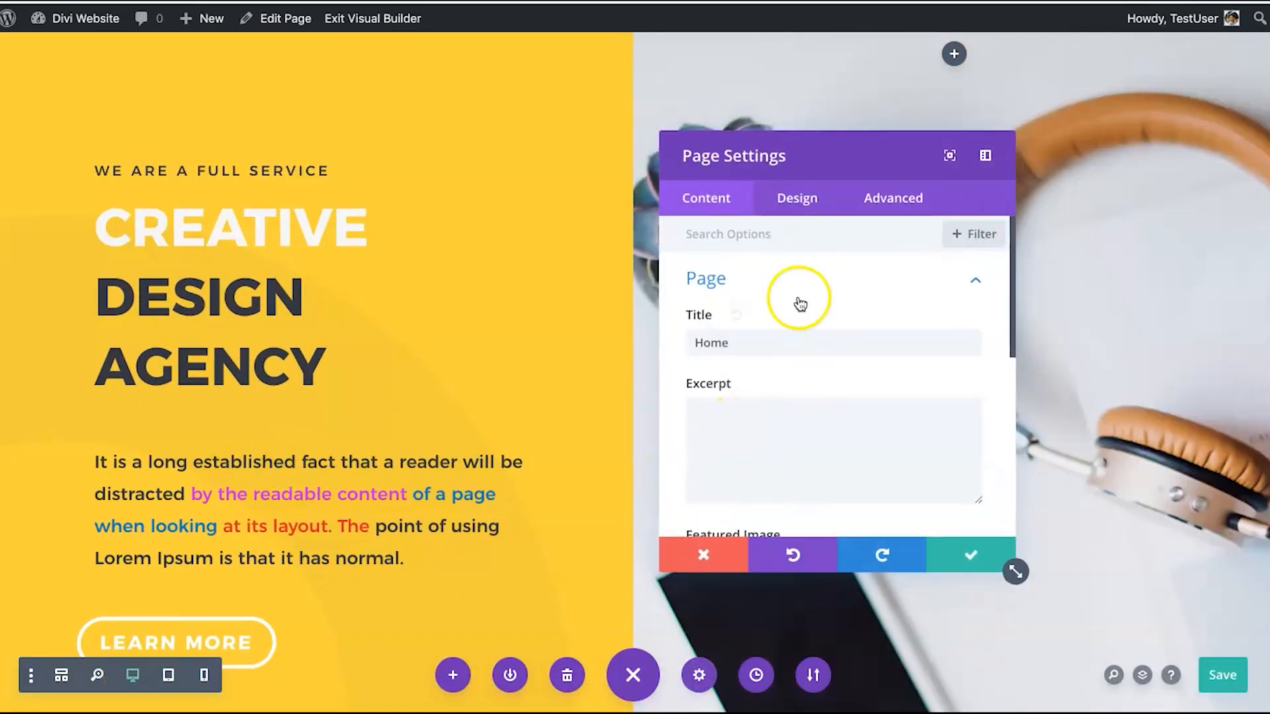
{"action": "scroll", "coordinate": [779, 323], "scroll_direction": "down", "scroll_amount": 1}
{"action": "scroll", "coordinate": [779, 328], "scroll_direction": "down", "scroll_amount": 2}
{"action": "scroll", "coordinate": [779, 329], "scroll_direction": "up", "scroll_amount": 3}
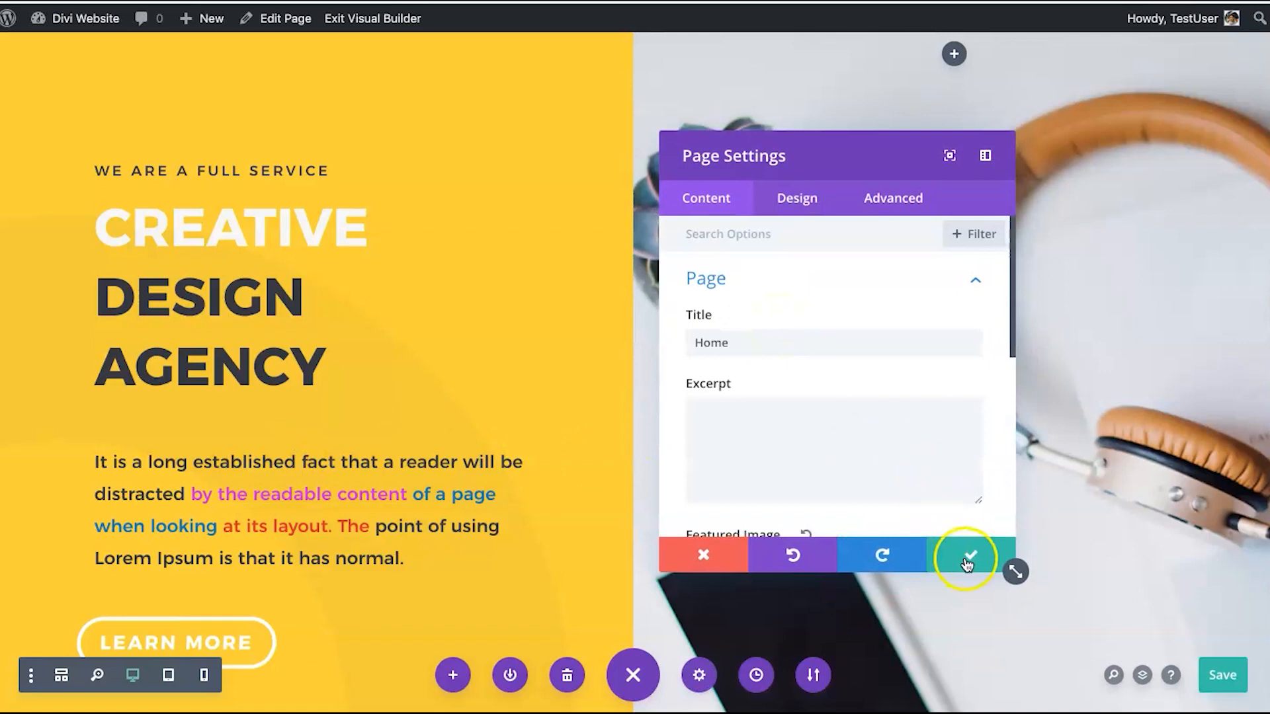
{"action": "left_click", "coordinate": [967, 557]}
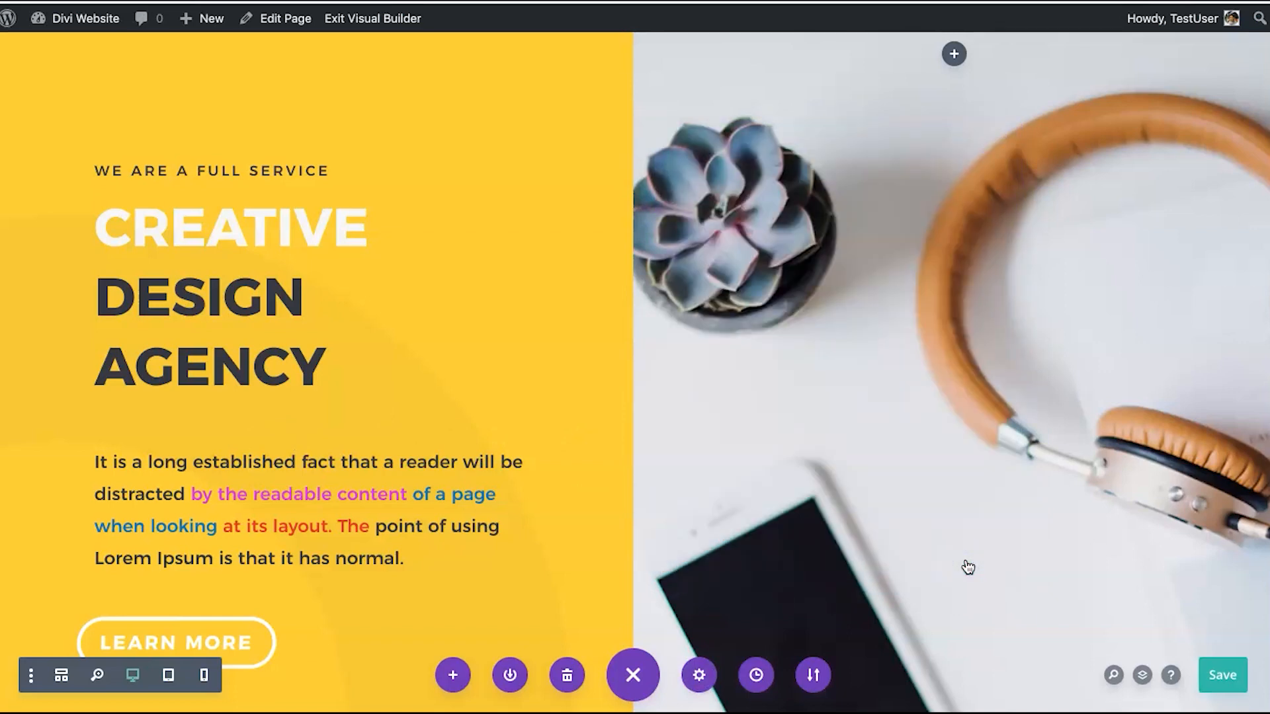